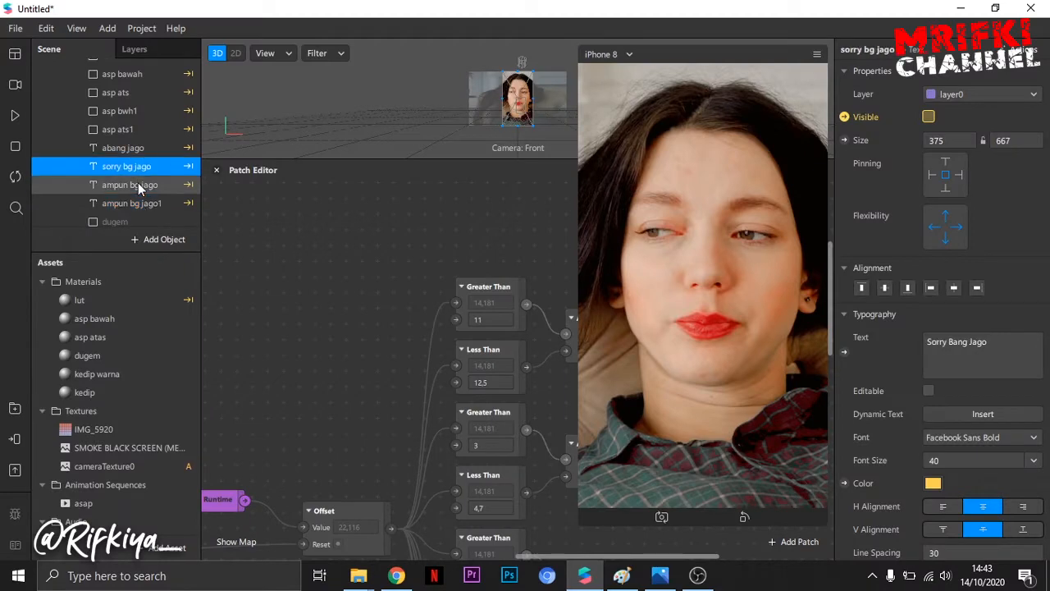
- Set the font of the sorry bg jago, ampun bg jago and ampun bg jago1 texts to Disturbed.otf
ctrl+click(131, 184)
ctrl+click(137, 203)
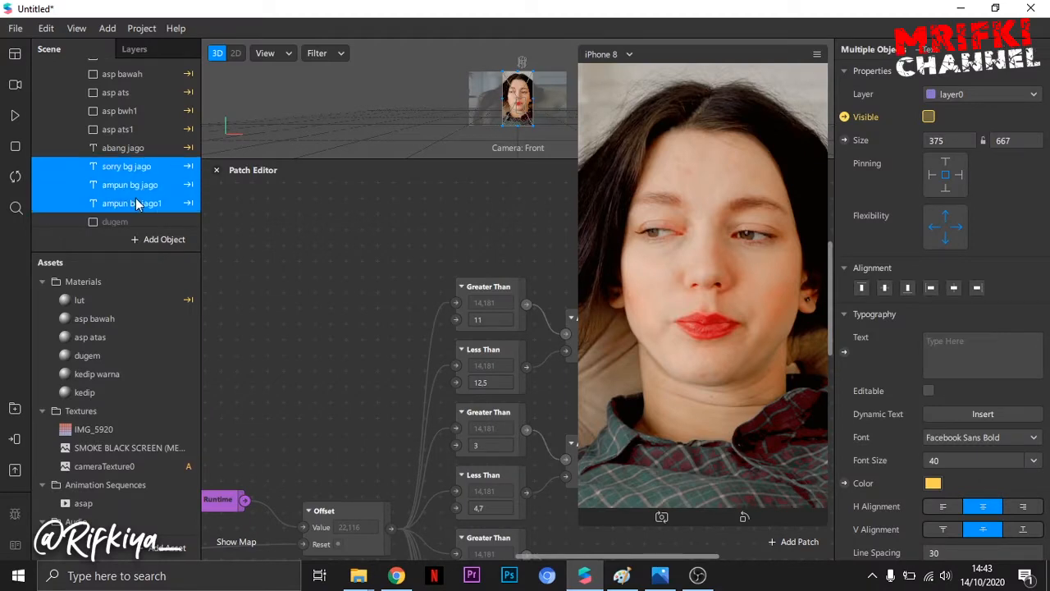
click(989, 438)
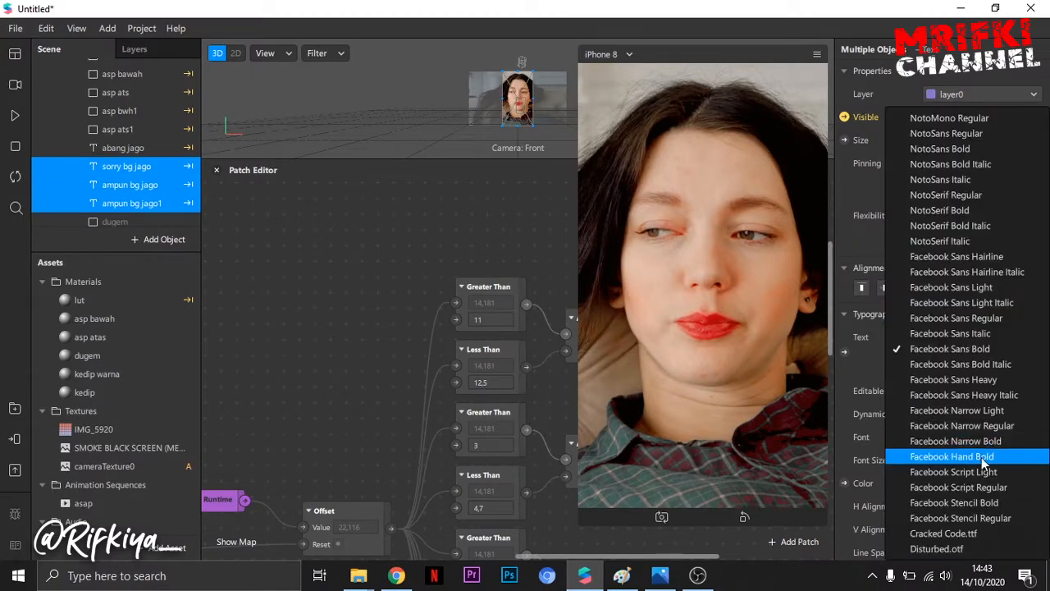
click(960, 549)
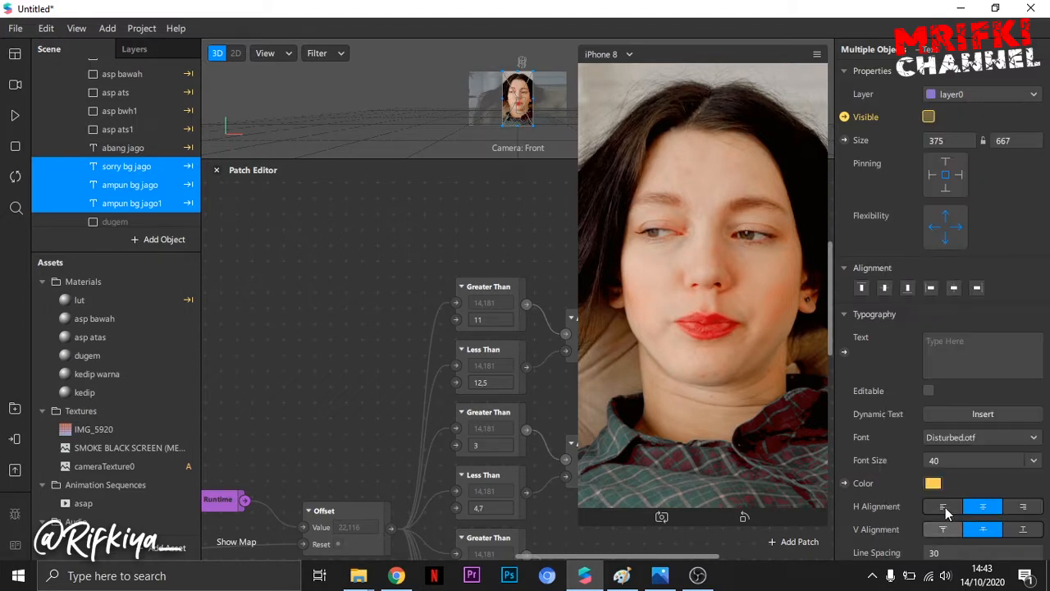
- Resume the preview playback and shrink the iPhone 8 simulator so that it covers less of the patch graph
click(12, 115)
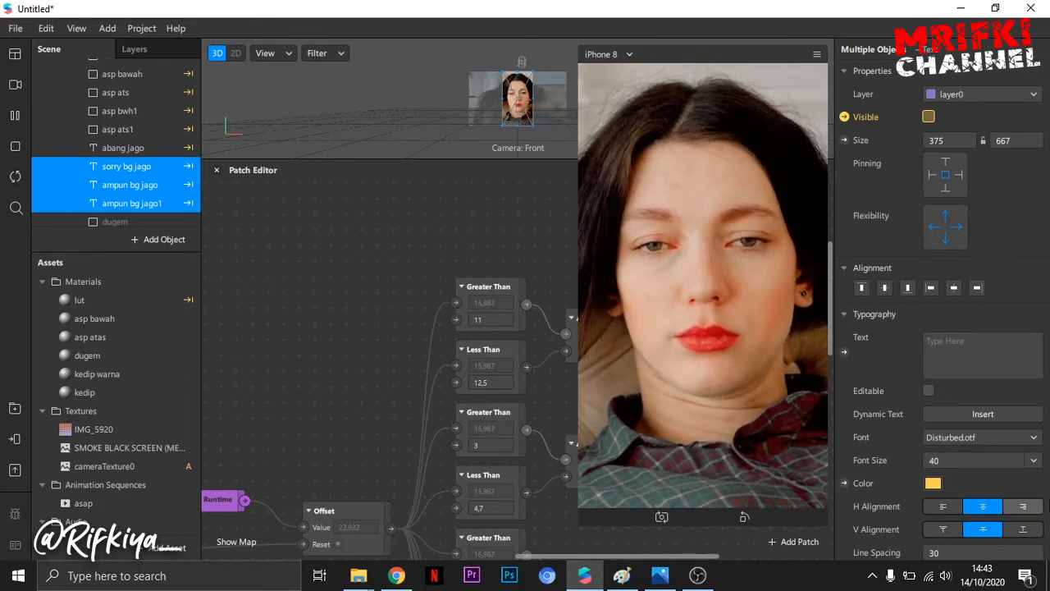
drag(583, 517, 722, 298)
- Check the dugem, kedip warna and kedip rectangles in the scene one after another
scroll(158, 190, down, 3)
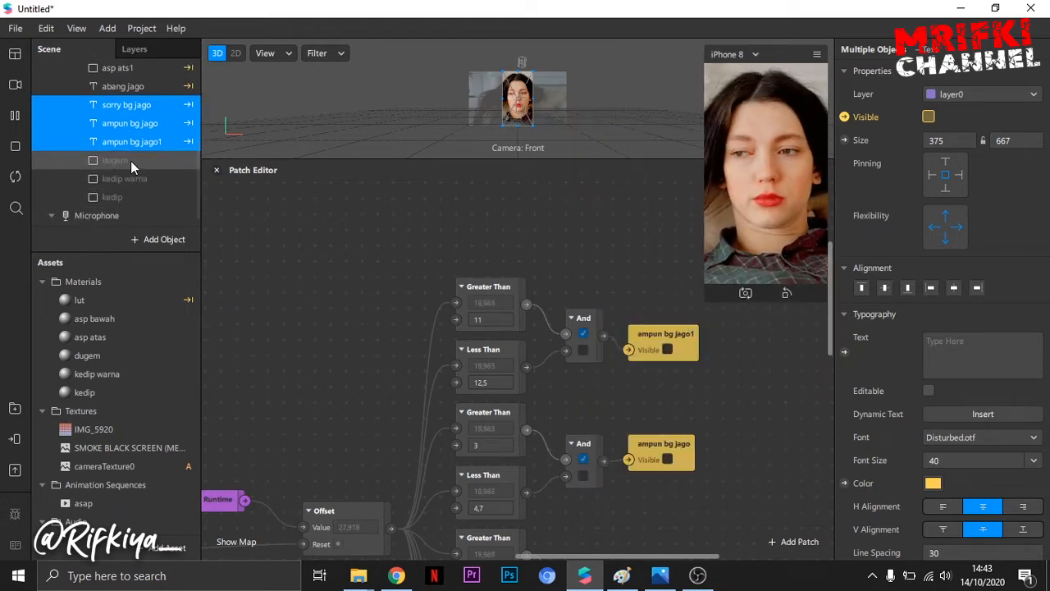
click(131, 160)
click(133, 179)
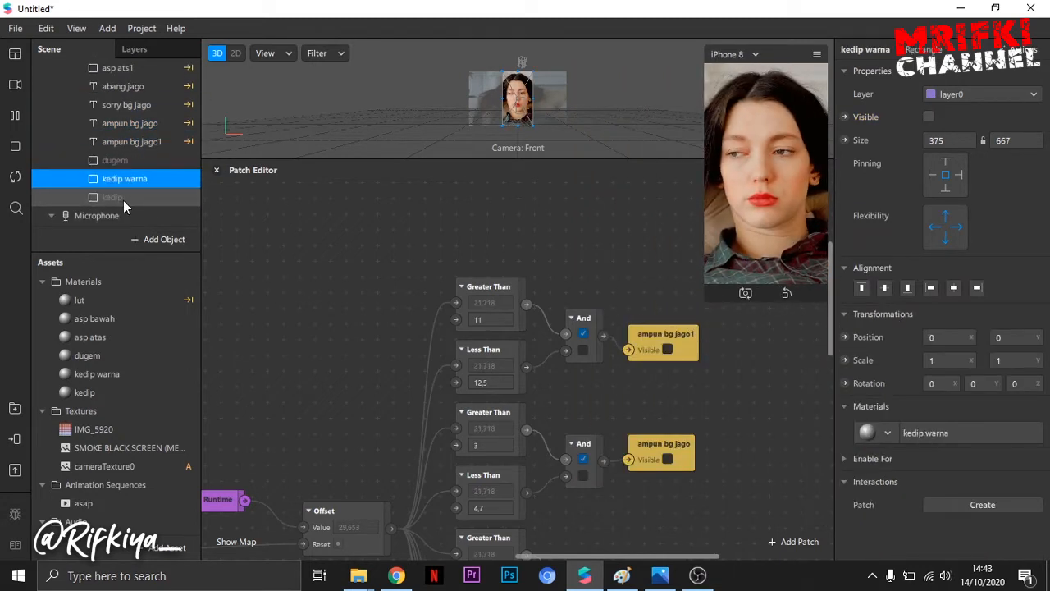
click(123, 199)
scroll(621, 431, down, 1)
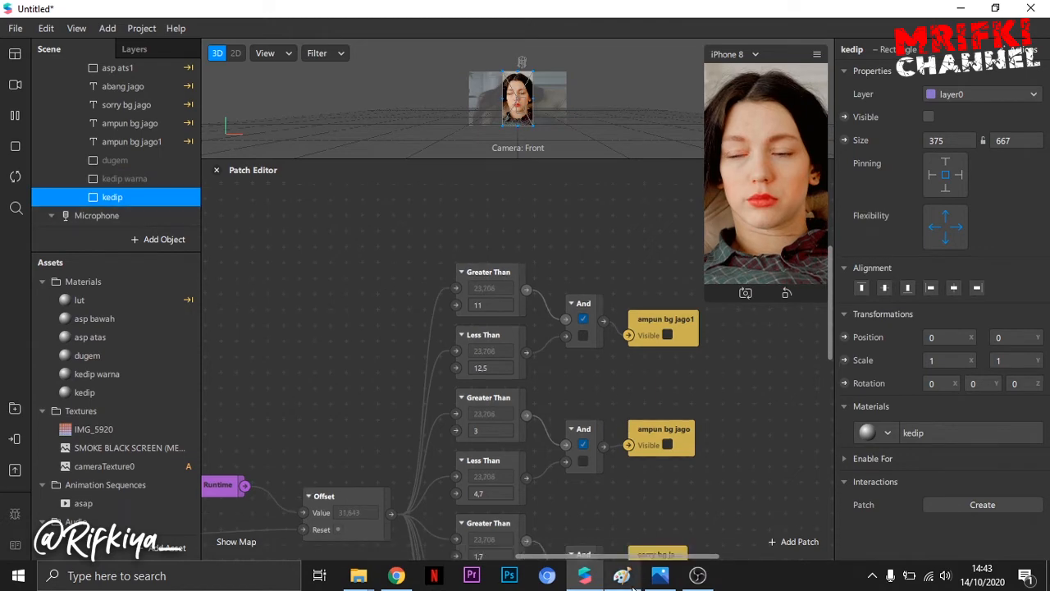
- Switch to Paint and examine the Loop Animation, Option Picker, Delay and Transition patches in the 1112 reference image
click(621, 575)
scroll(567, 433, down, 3)
drag(577, 542, 720, 552)
scroll(671, 343, down, 5)
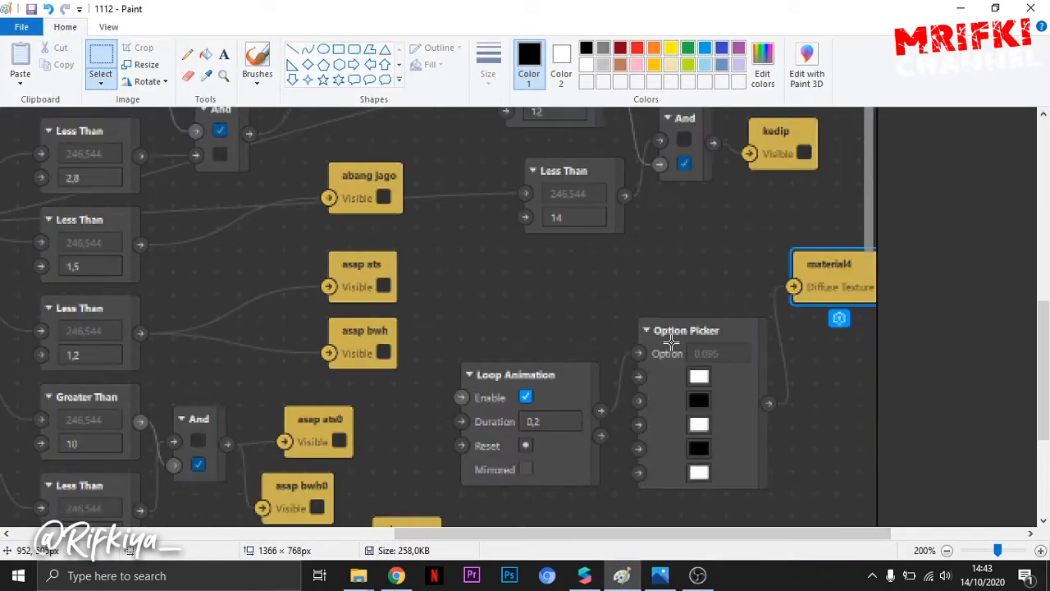
scroll(672, 342, down, 3)
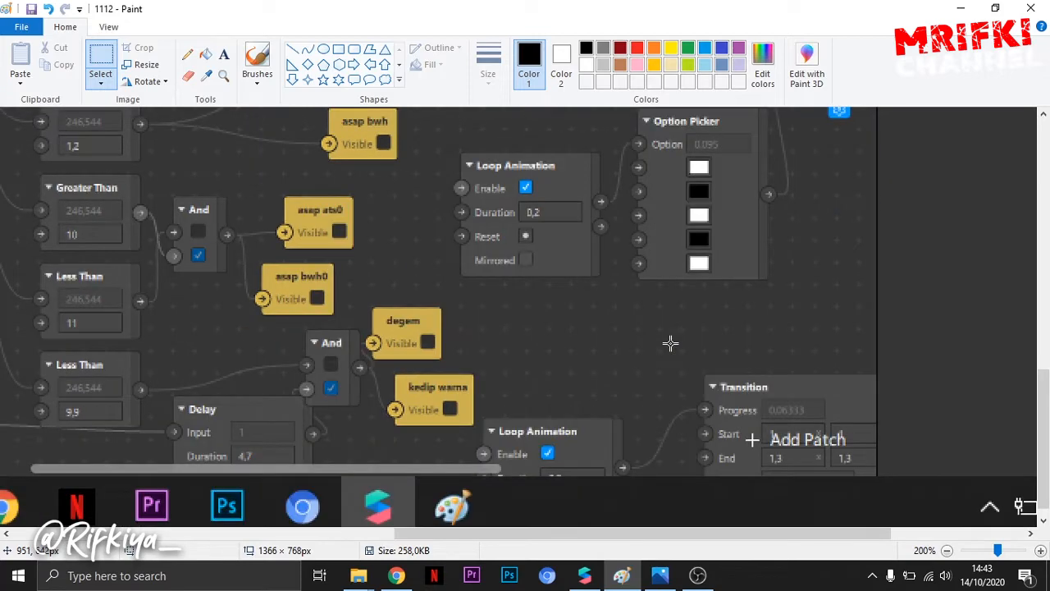
scroll(671, 342, up, 3)
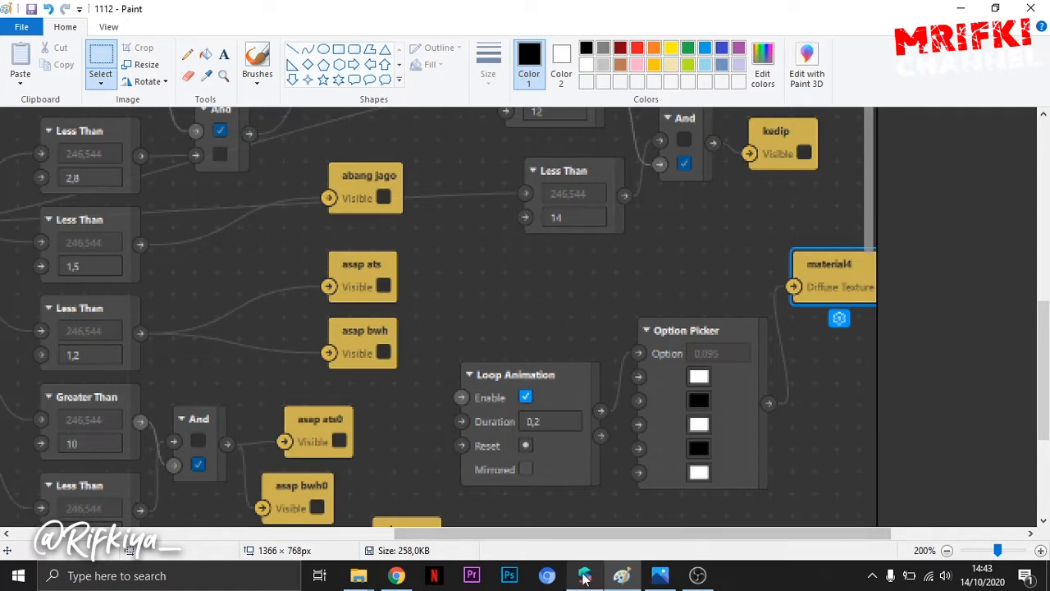
scroll(547, 367, down, 3)
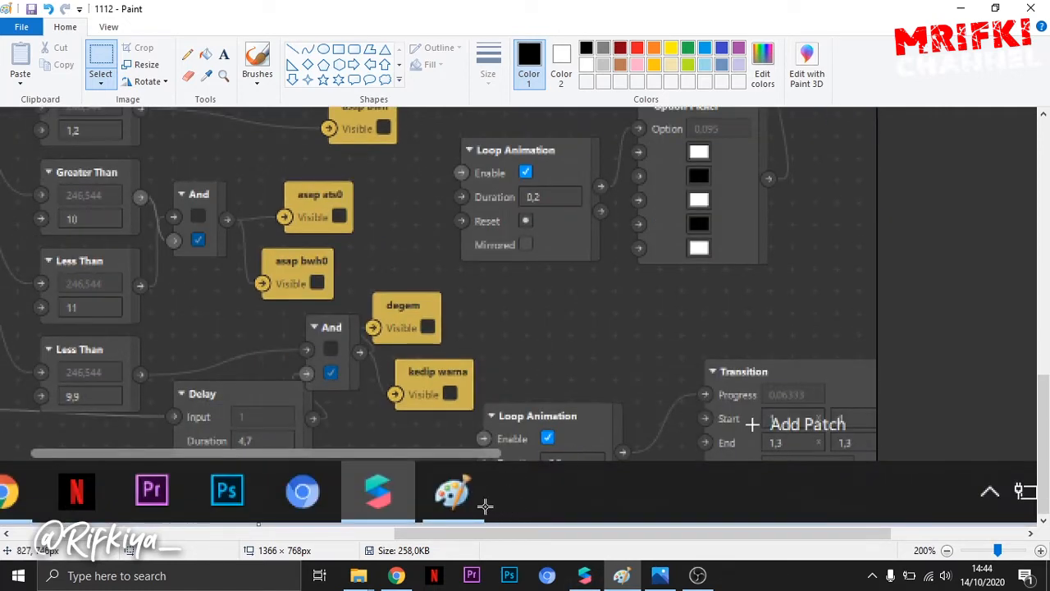
mouse_move(520, 534)
mouse_down()
mouse_move(508, 533)
mouse_move(553, 532)
mouse_move(506, 533)
mouse_up()
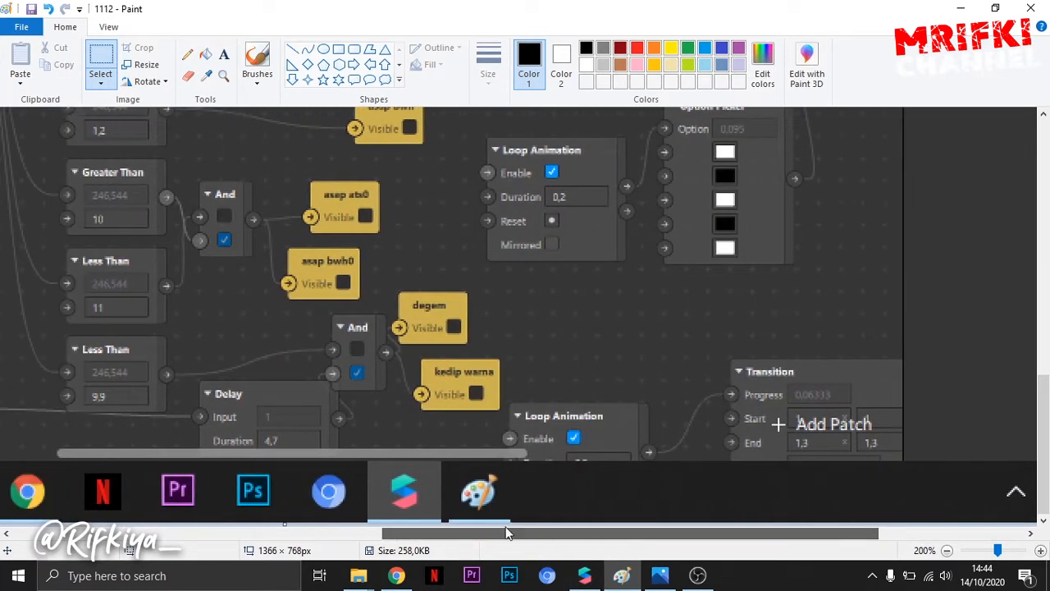
- Return to Spark AR Studio and move the switch, pulse and two audio playback patches farther away from the timing patches
click(585, 575)
scroll(636, 407, down, 2)
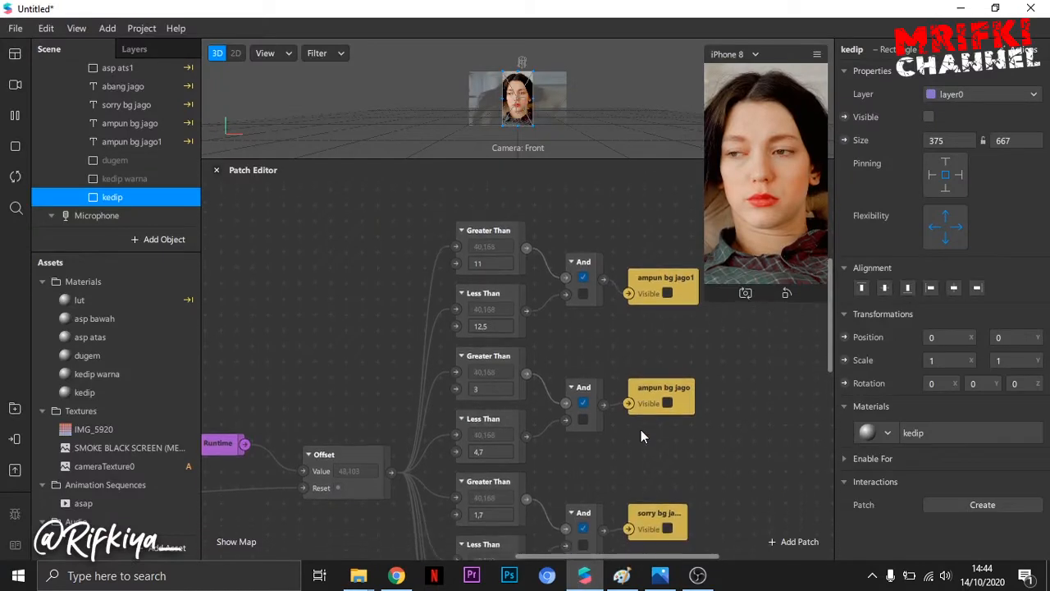
scroll(643, 444, down, 3)
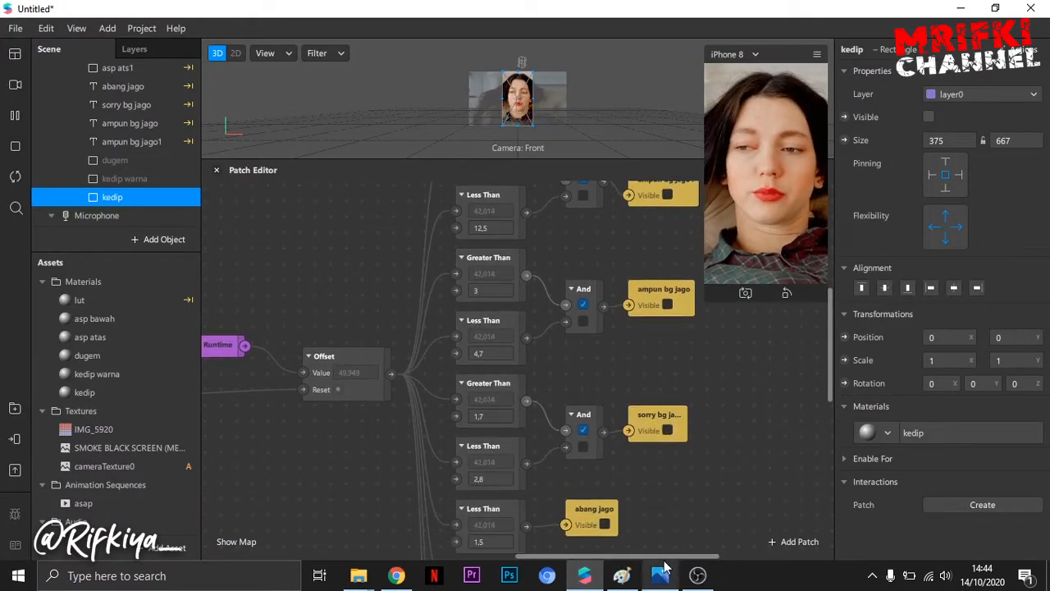
drag(666, 557, 773, 555)
scroll(591, 408, up, 1)
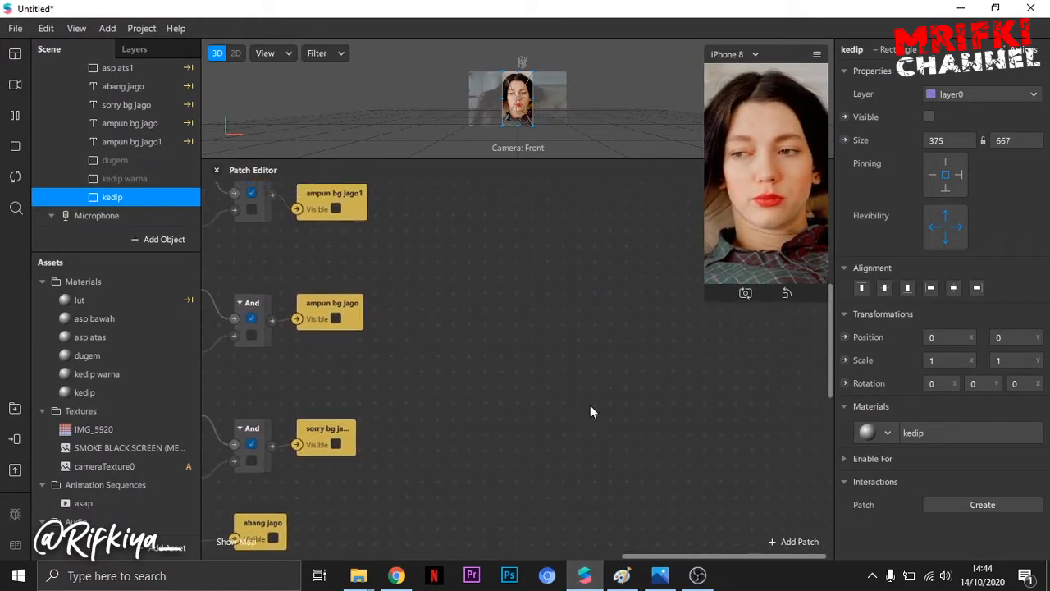
scroll(583, 400, up, 5)
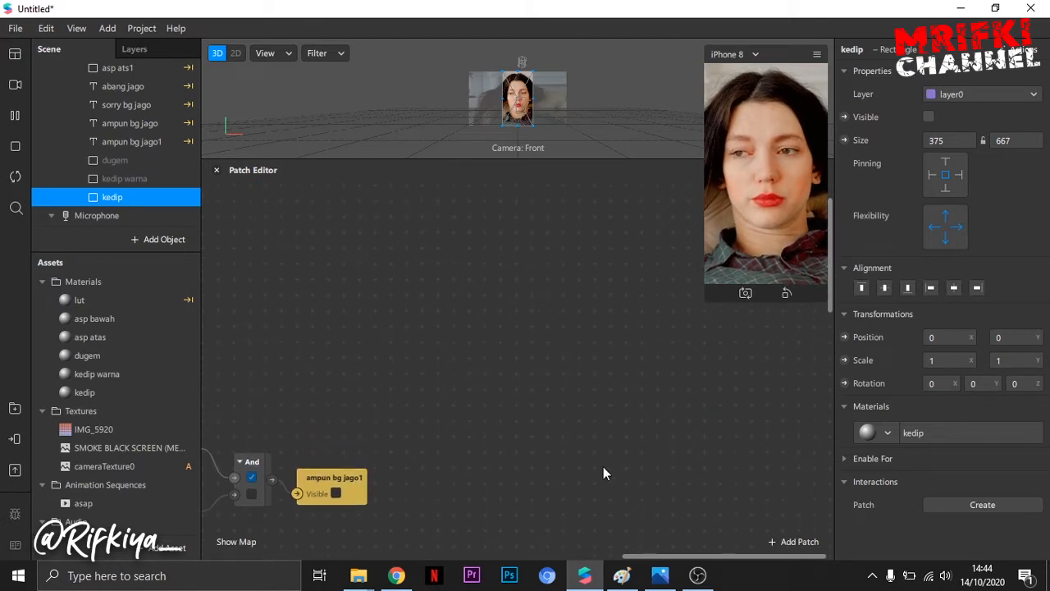
ctrl+scroll(509, 413, down, 3)
ctrl+scroll(559, 449, down, 2)
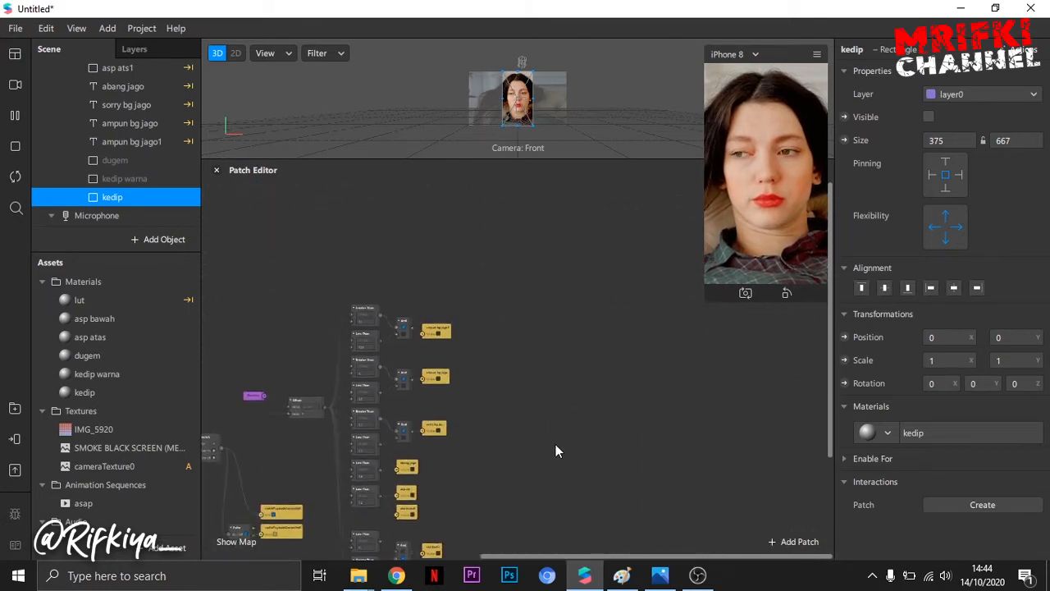
scroll(555, 444, down, 2)
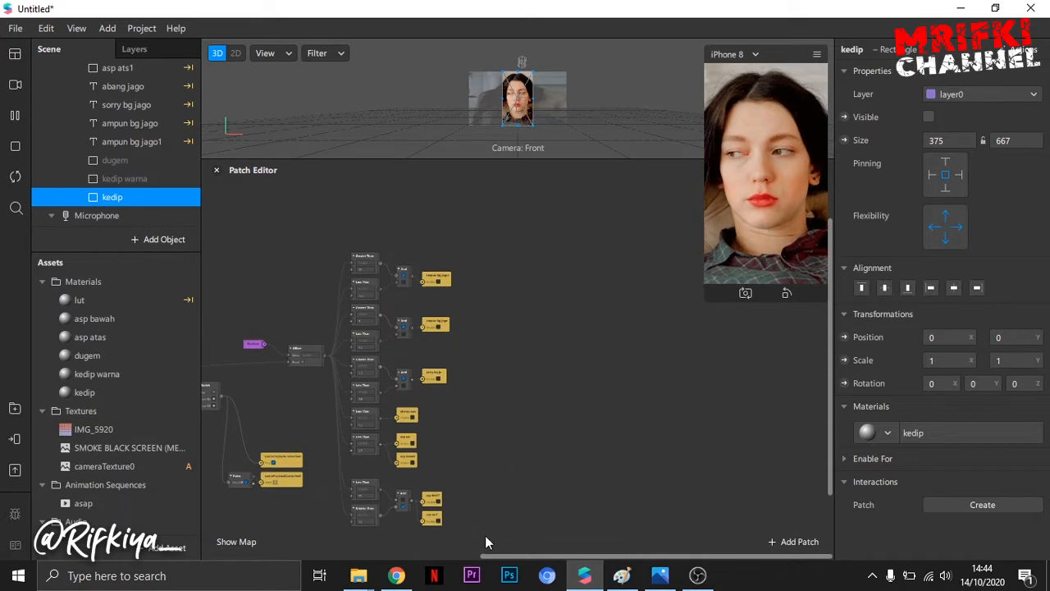
scroll(617, 557, left, 3)
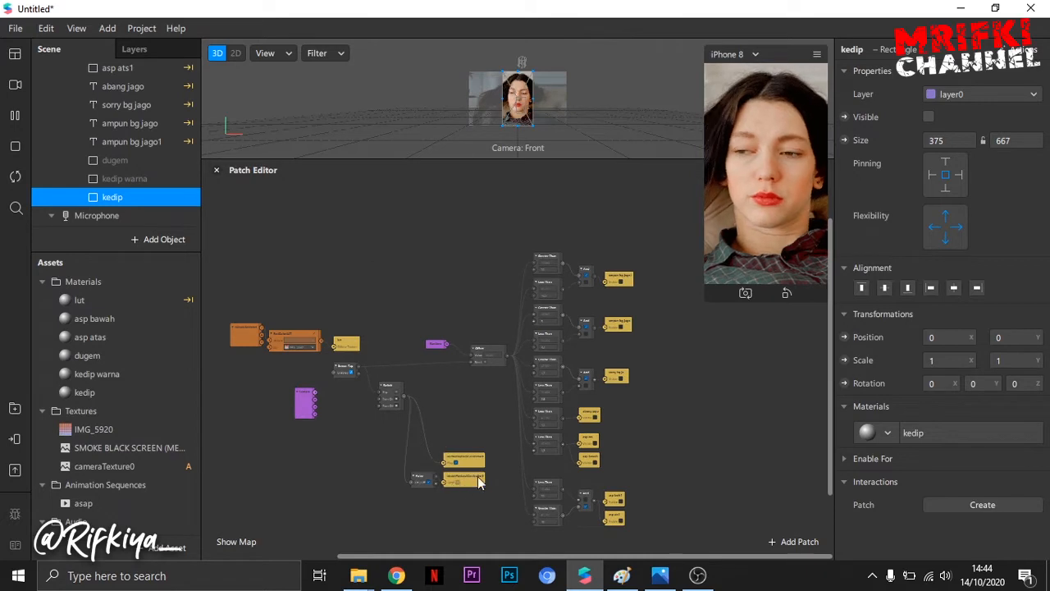
drag(473, 500, 343, 423)
click(448, 419)
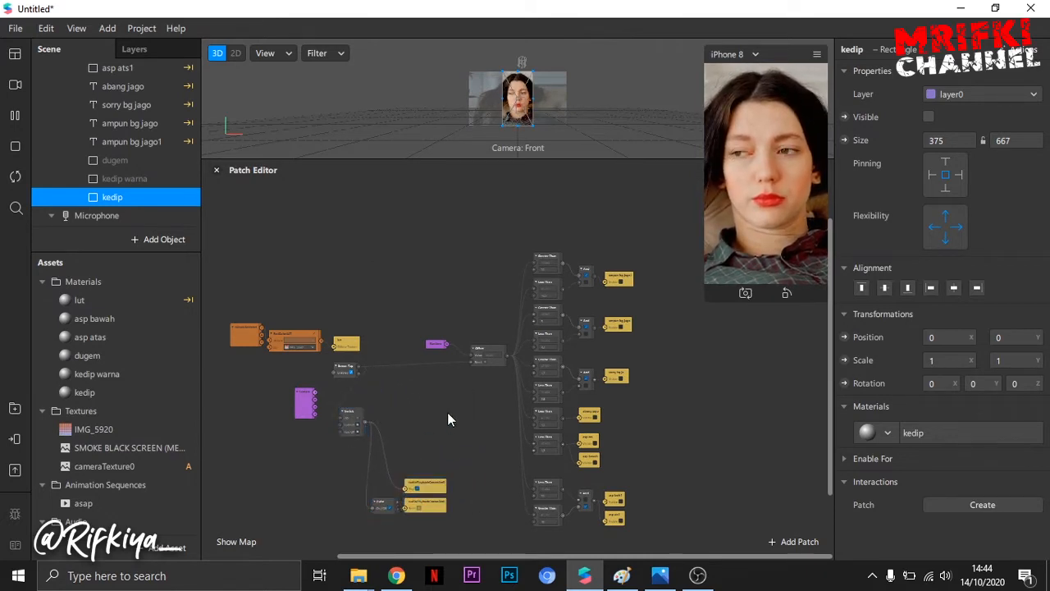
- Add a comment around the Runtime, Offset, comparison, And and visibility patches
drag(434, 255, 714, 512)
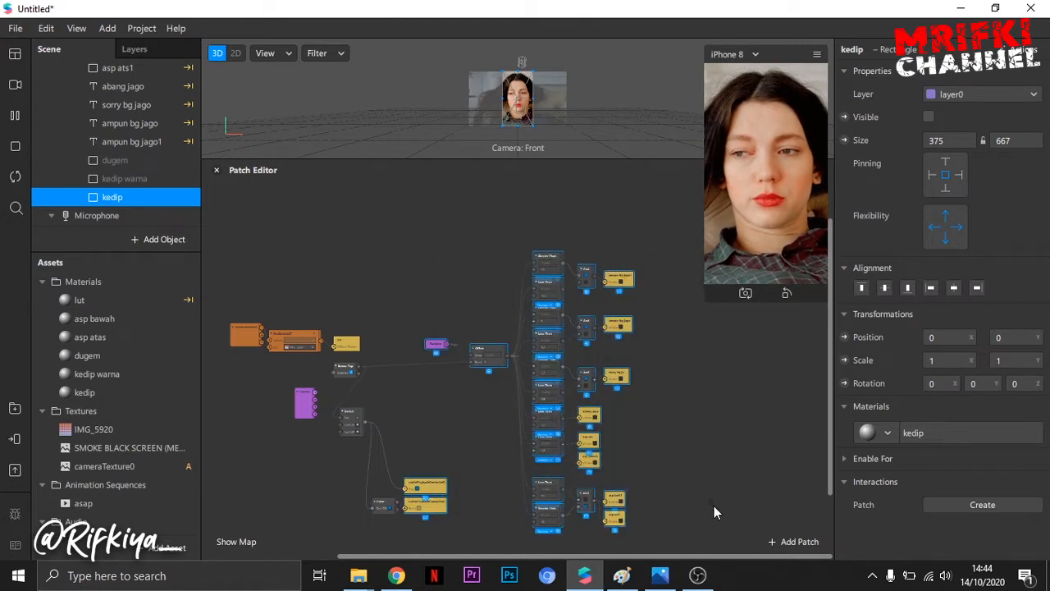
right_click(555, 257)
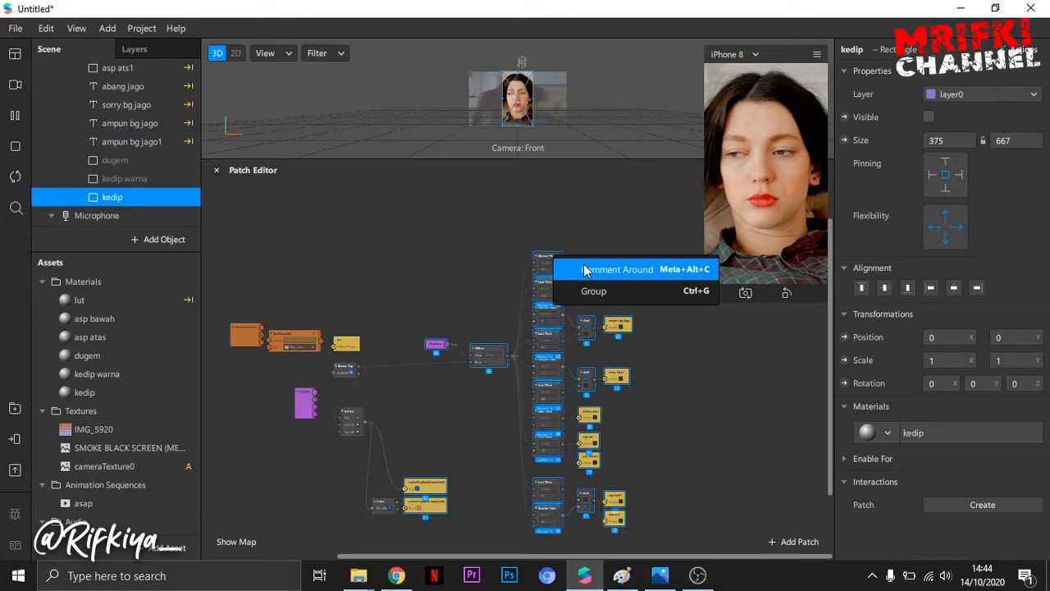
click(585, 271)
click(517, 241)
double_click(523, 242)
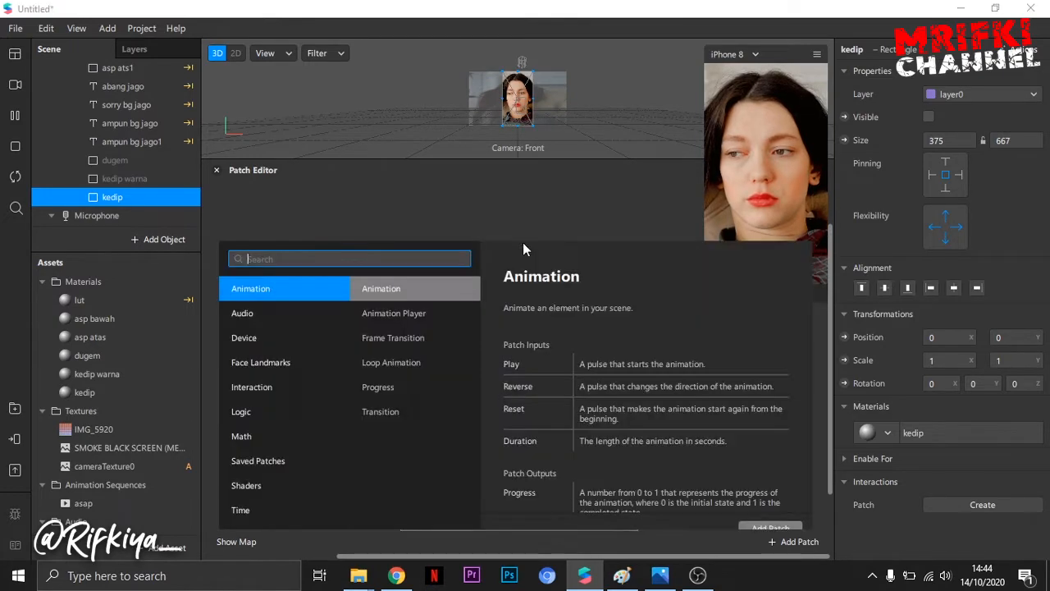
click(507, 235)
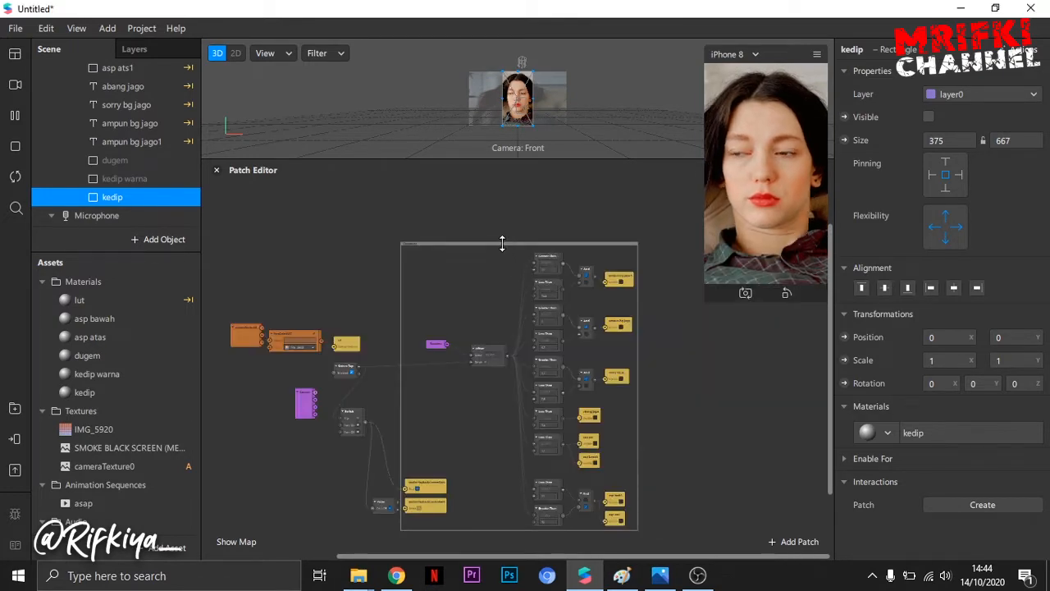
right_click(500, 244)
click(545, 299)
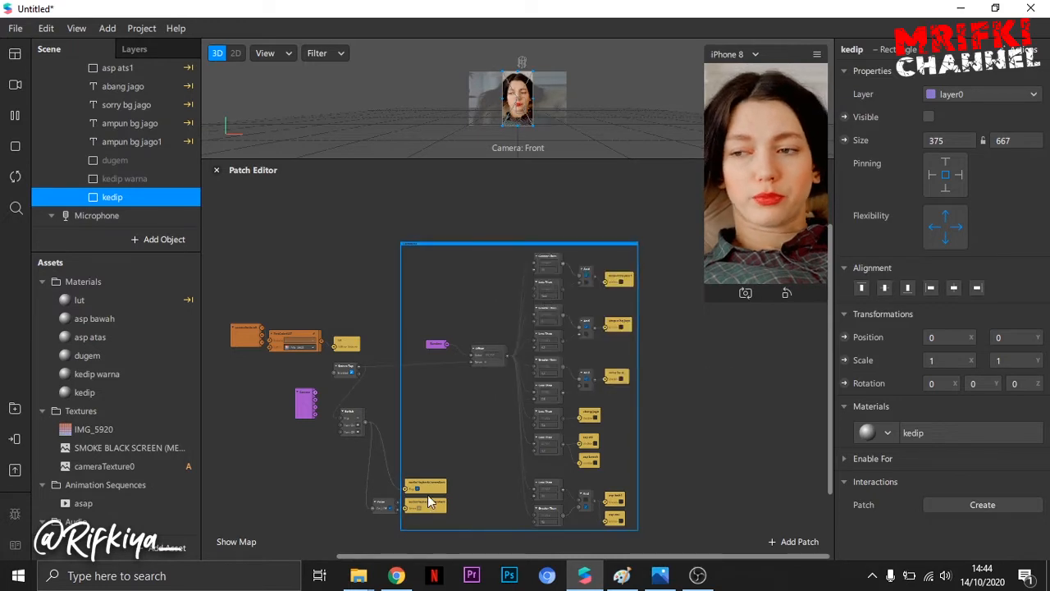
- Move the audio playback patches out of the comment frame and arrange the tap, switch, pulse and purple patches beside it
drag(429, 487, 380, 456)
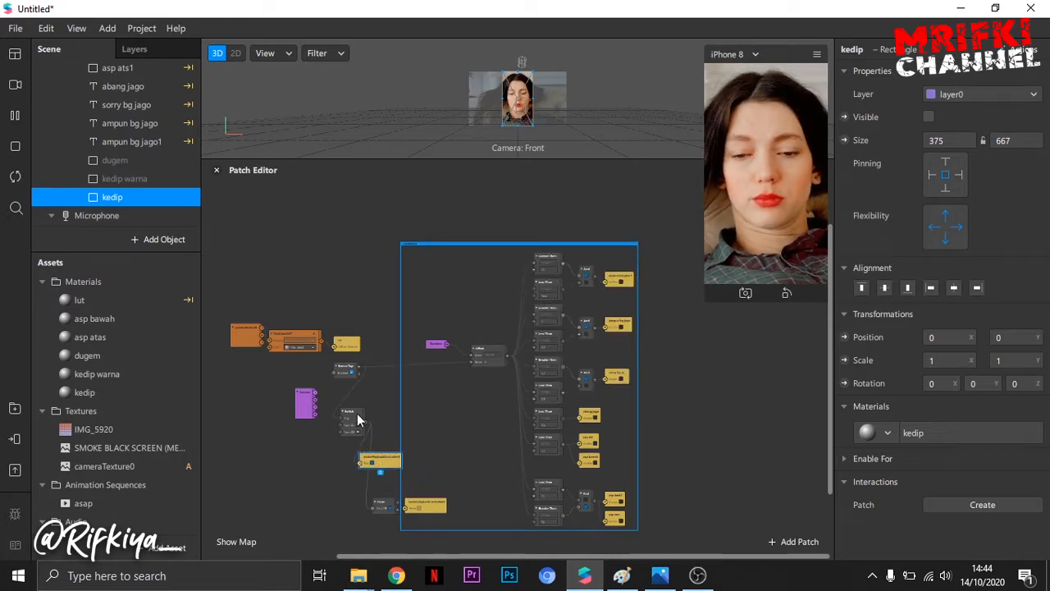
drag(356, 416, 325, 417)
mouse_move(384, 502)
mouse_down()
mouse_move(361, 495)
mouse_move(375, 491)
mouse_up()
drag(301, 401, 211, 394)
drag(345, 367, 319, 377)
drag(371, 456, 357, 414)
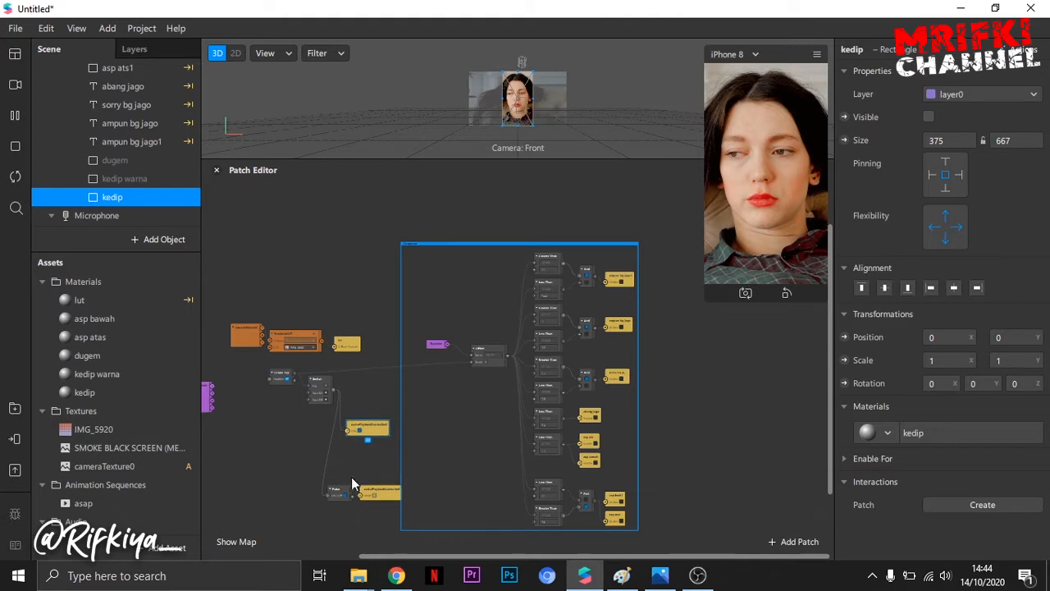
drag(373, 495, 328, 441)
click(481, 470)
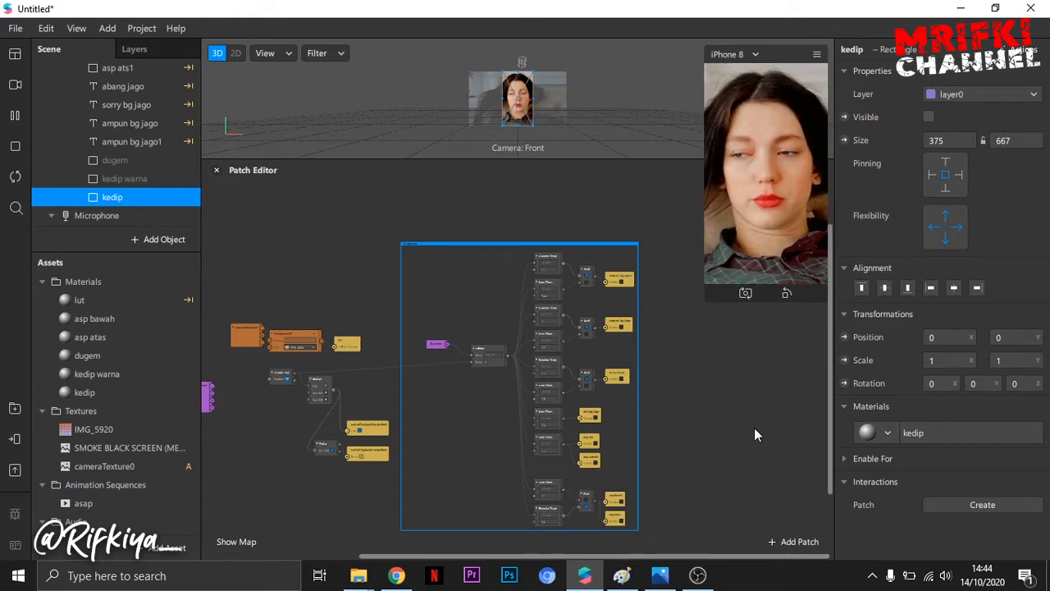
- Import the 2 Colors Gradient patch from the Shaders collection of the AR Library's Patch Assets
click(158, 549)
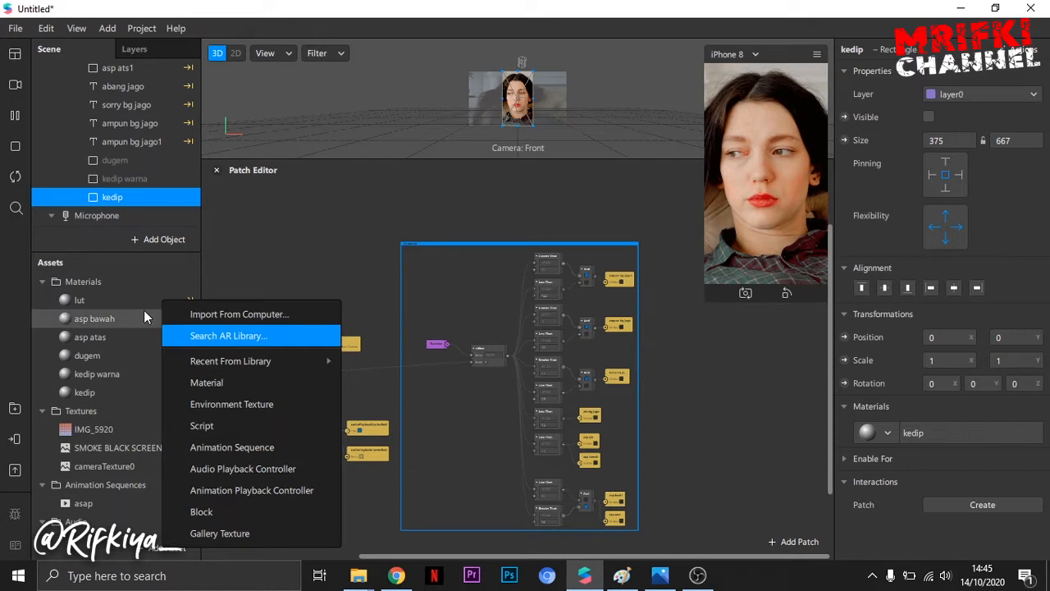
click(251, 337)
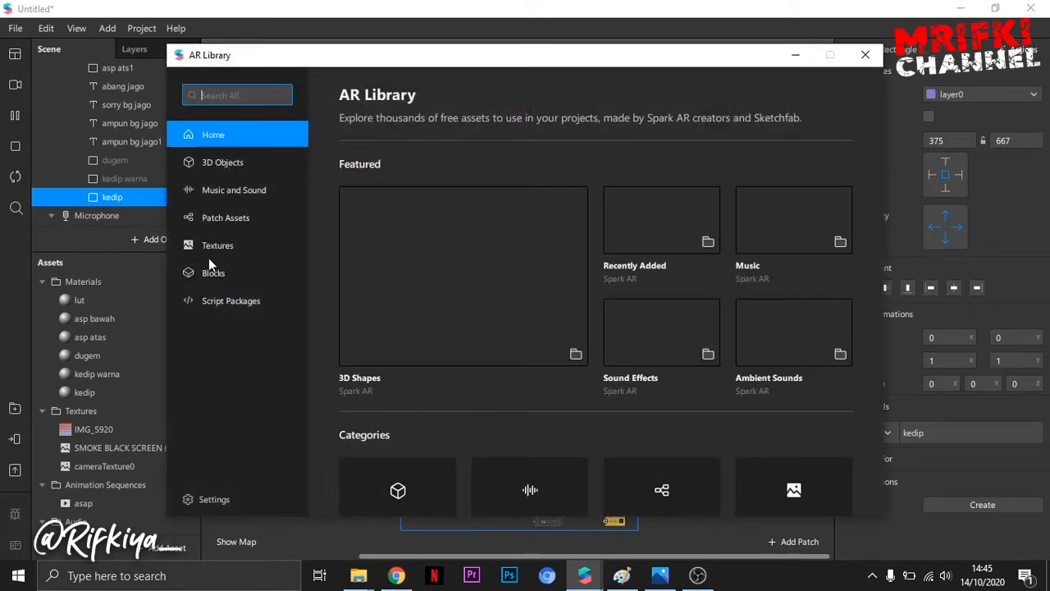
click(230, 220)
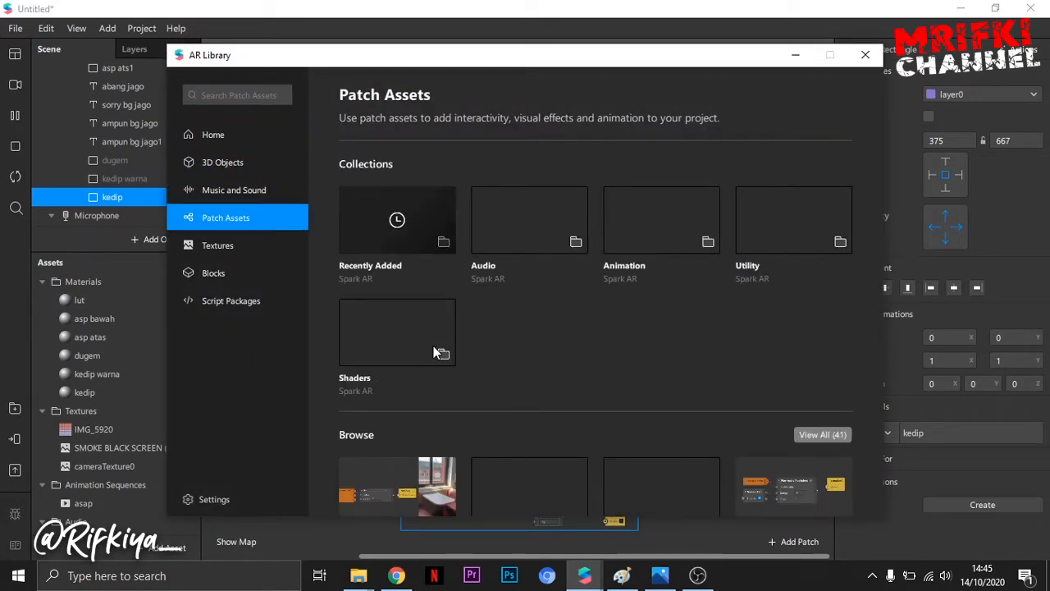
scroll(435, 348, down, 3)
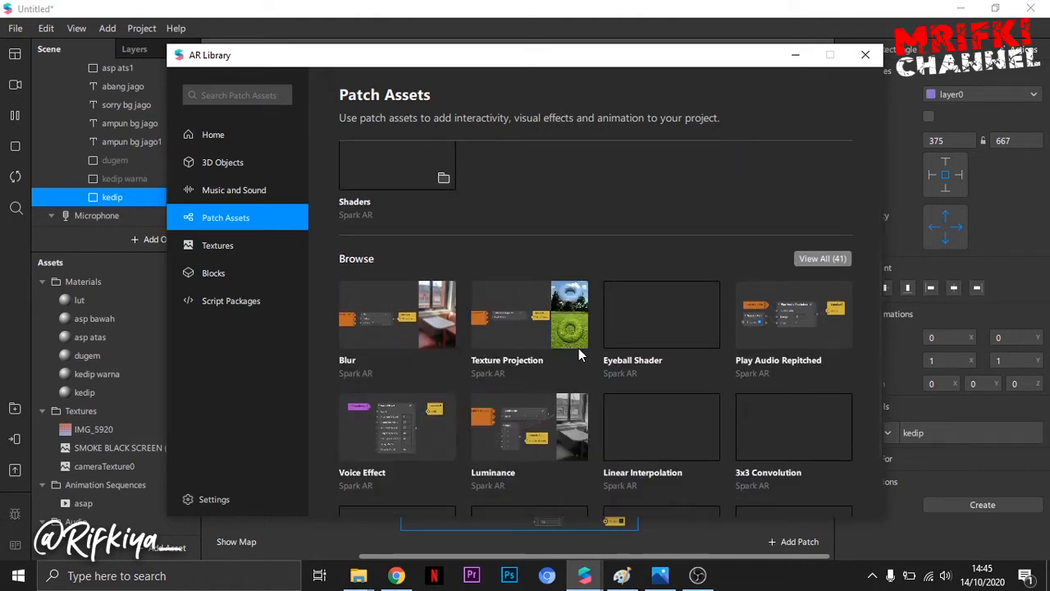
scroll(415, 279, up, 2)
click(394, 270)
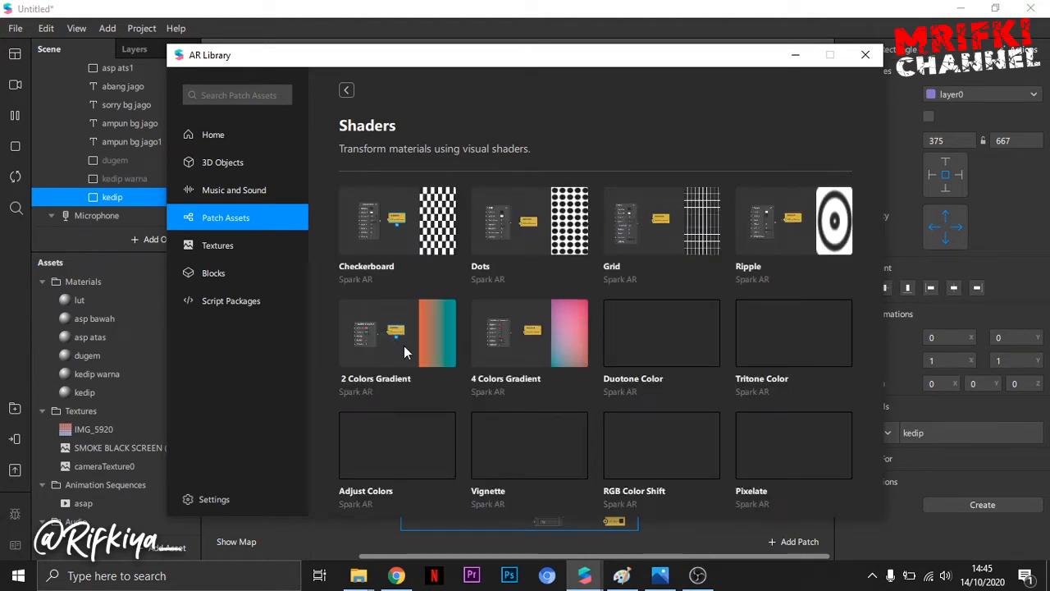
click(404, 347)
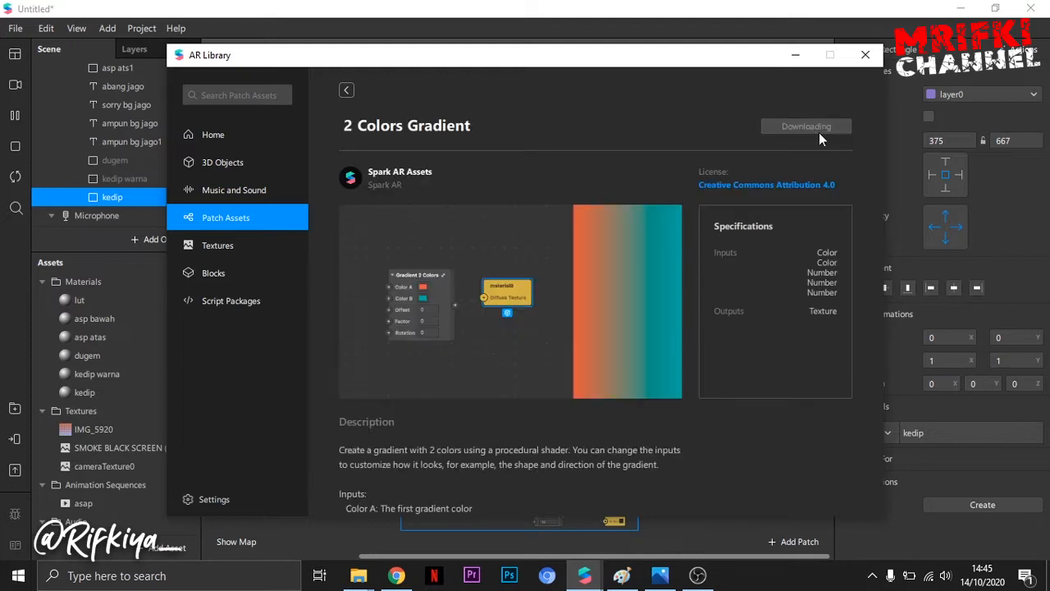
click(346, 90)
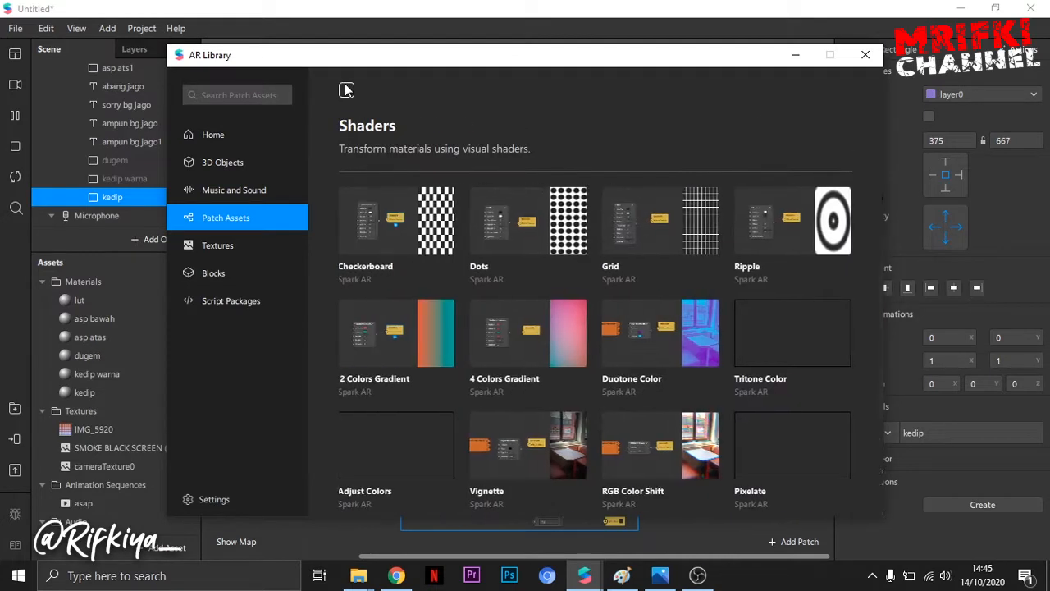
- Import the Color Cycle patch from the Utility collection of the AR Library's Patch Assets and close the library
click(352, 91)
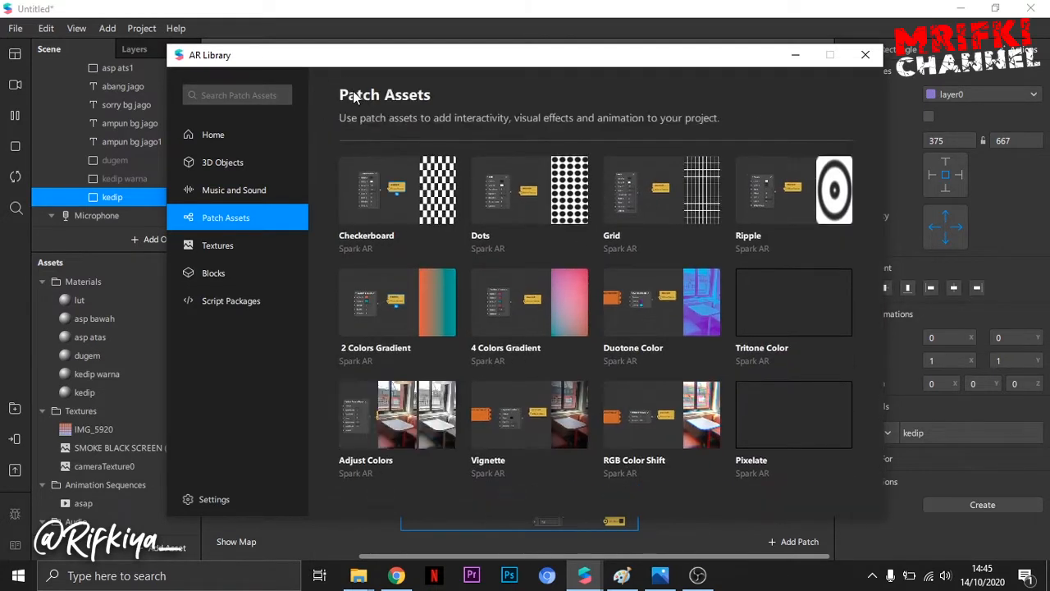
click(780, 189)
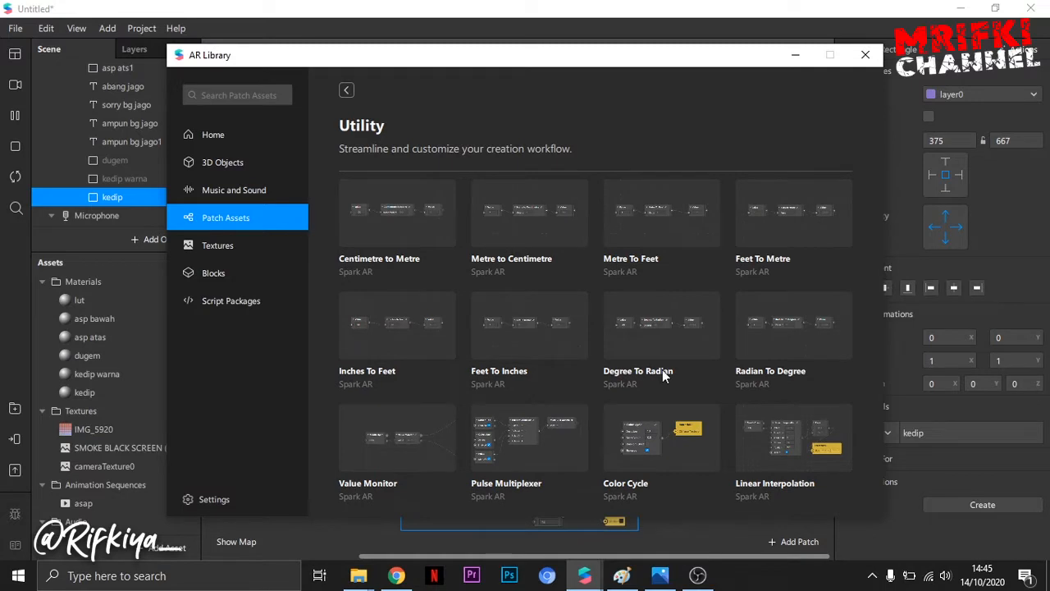
click(646, 441)
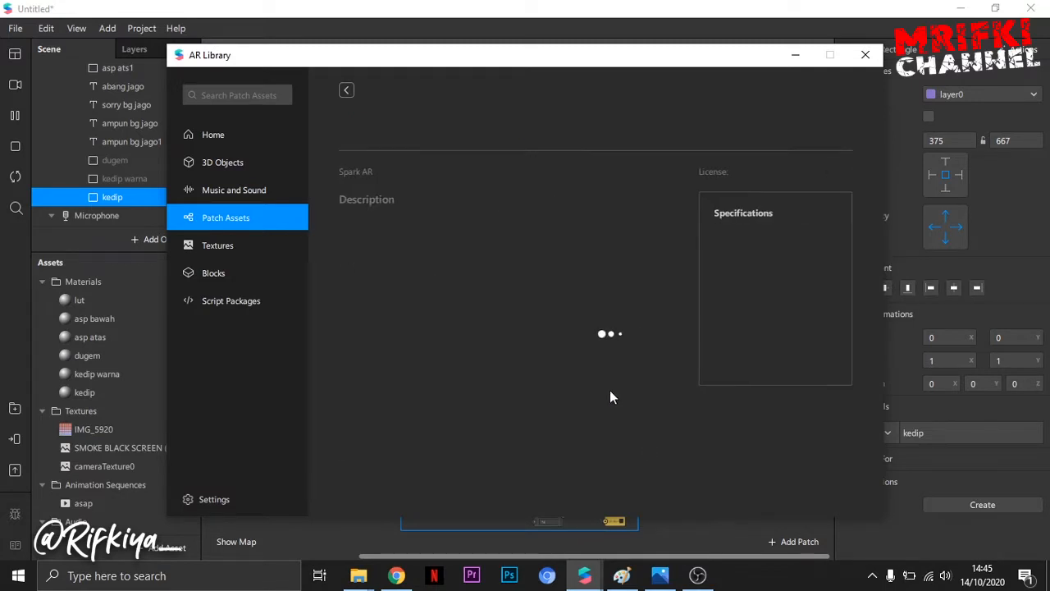
click(793, 128)
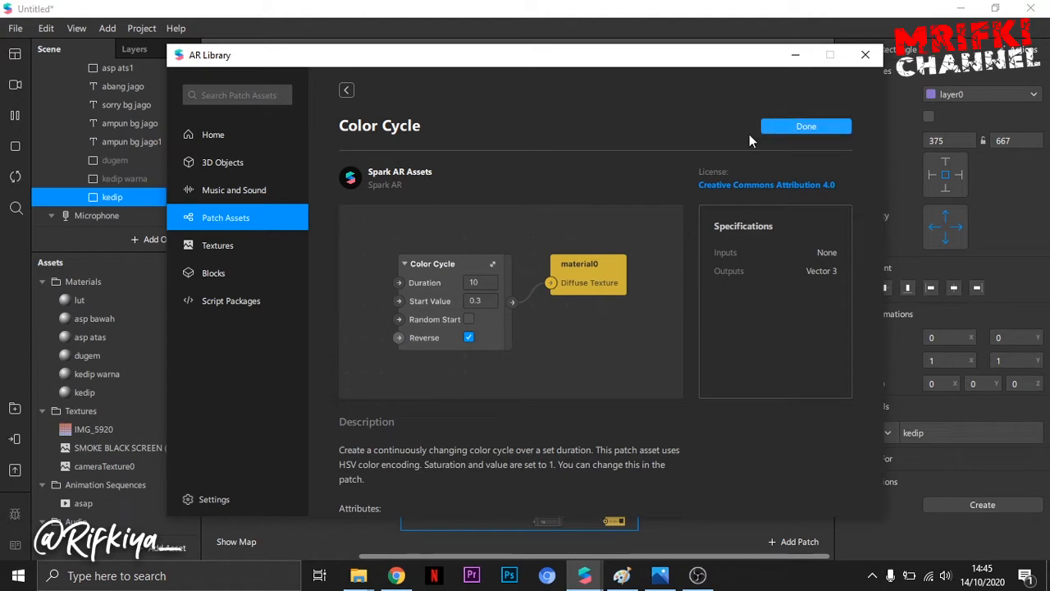
click(812, 129)
click(864, 55)
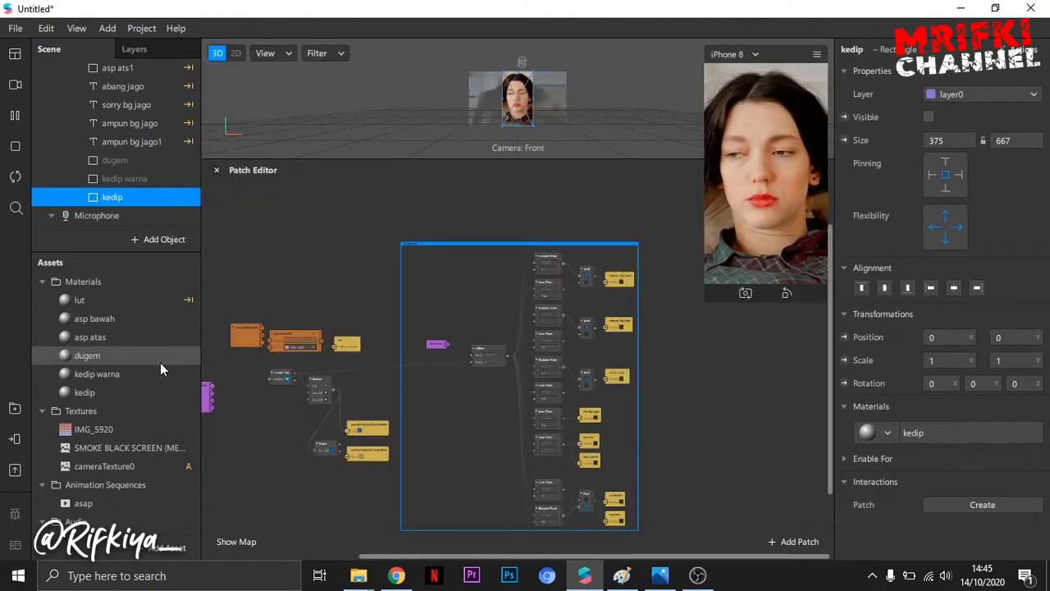
- Add the Gradient 2 Colors and Color Cycle patches to an empty area of the patch graph beside the comment frame
scroll(159, 378, down, 3)
click(109, 470)
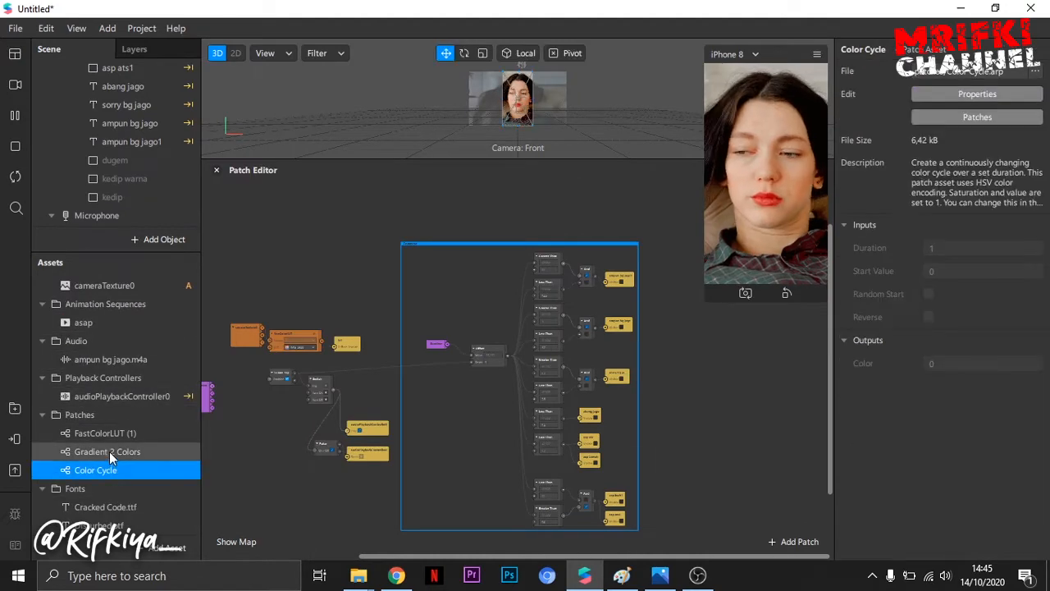
shift+click(109, 452)
drag(365, 395, 755, 366)
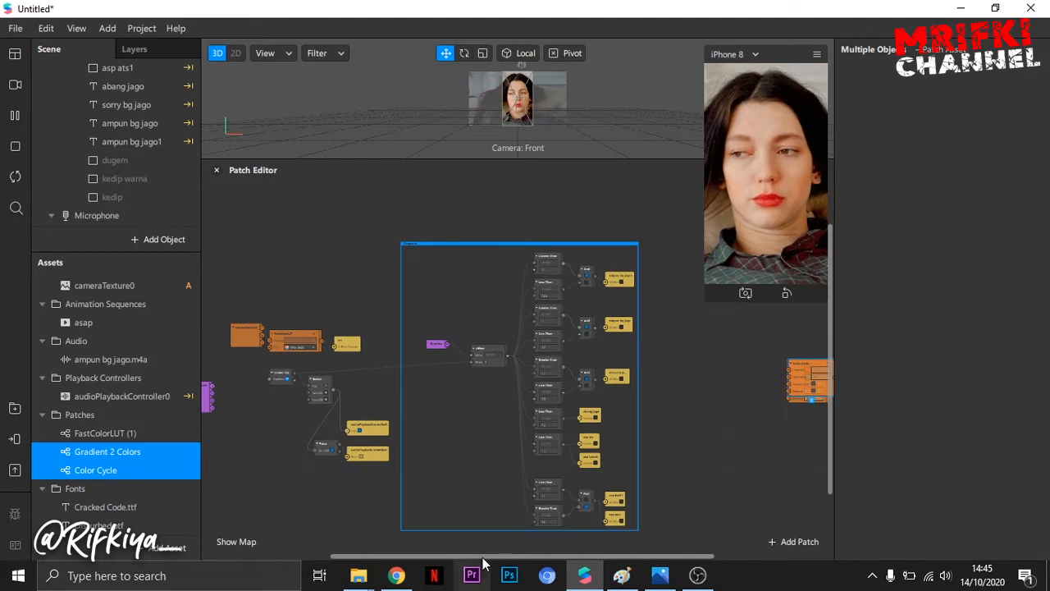
drag(511, 558, 630, 562)
scroll(636, 466, up, 5)
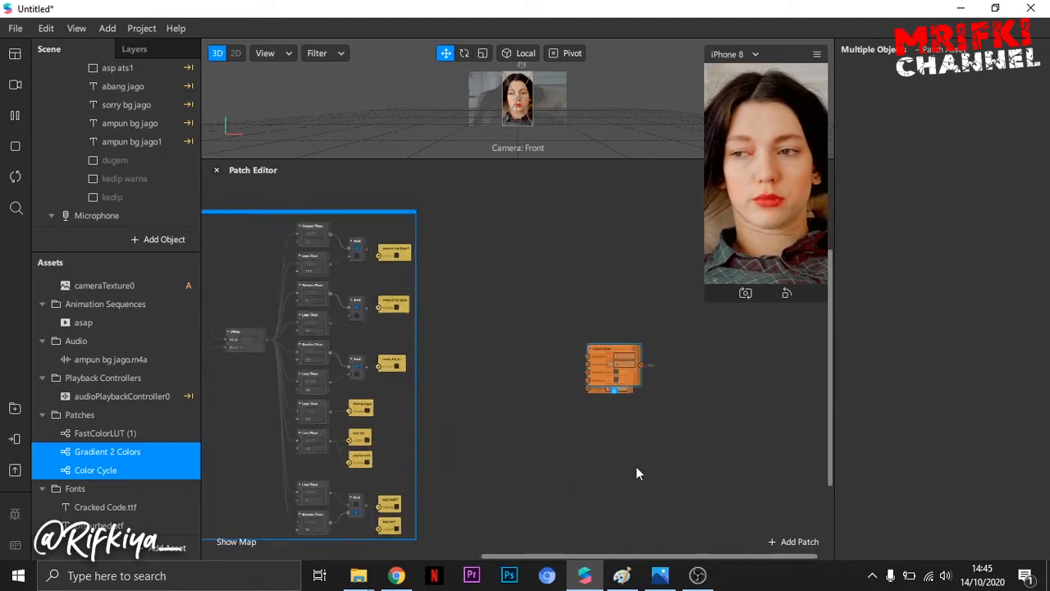
scroll(541, 355, up, 4)
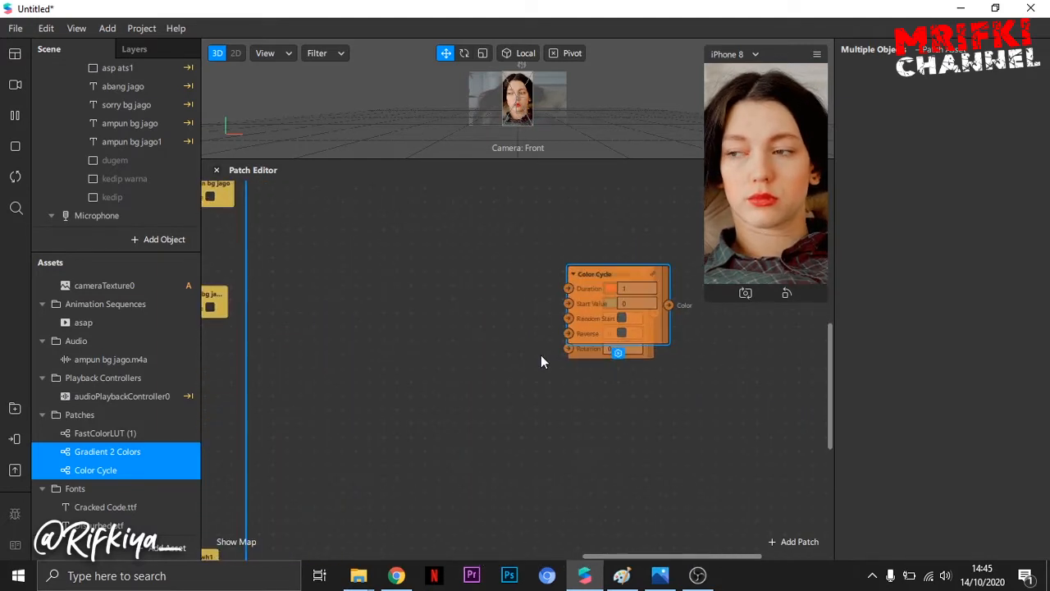
- Place Color Cycle and Gradient 2 Colors side by side and connect the cycle's Color output to both Color A and Color B
drag(611, 308, 325, 259)
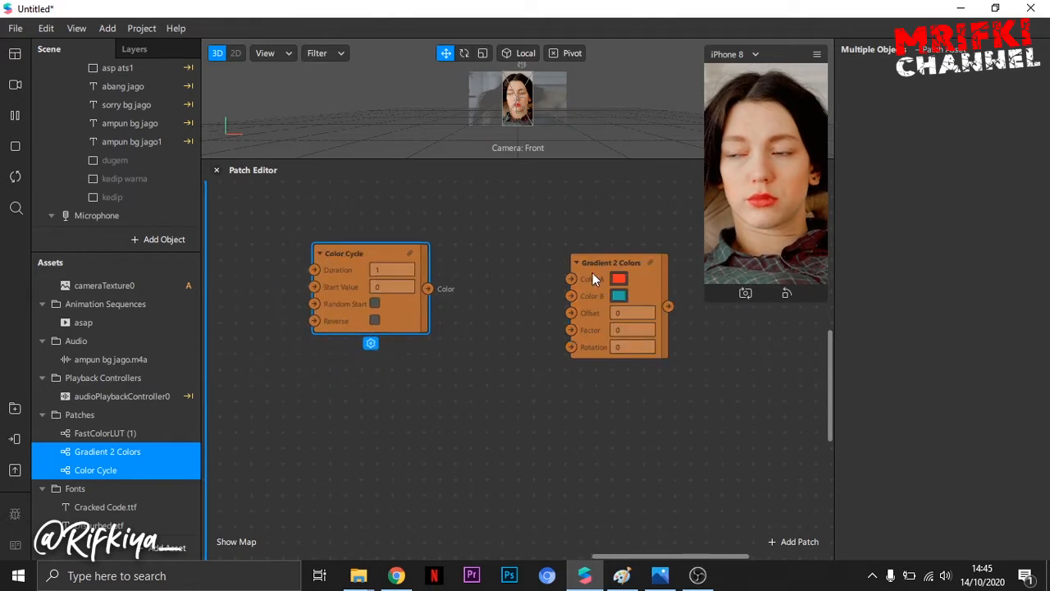
drag(592, 279, 556, 255)
drag(428, 288, 502, 292)
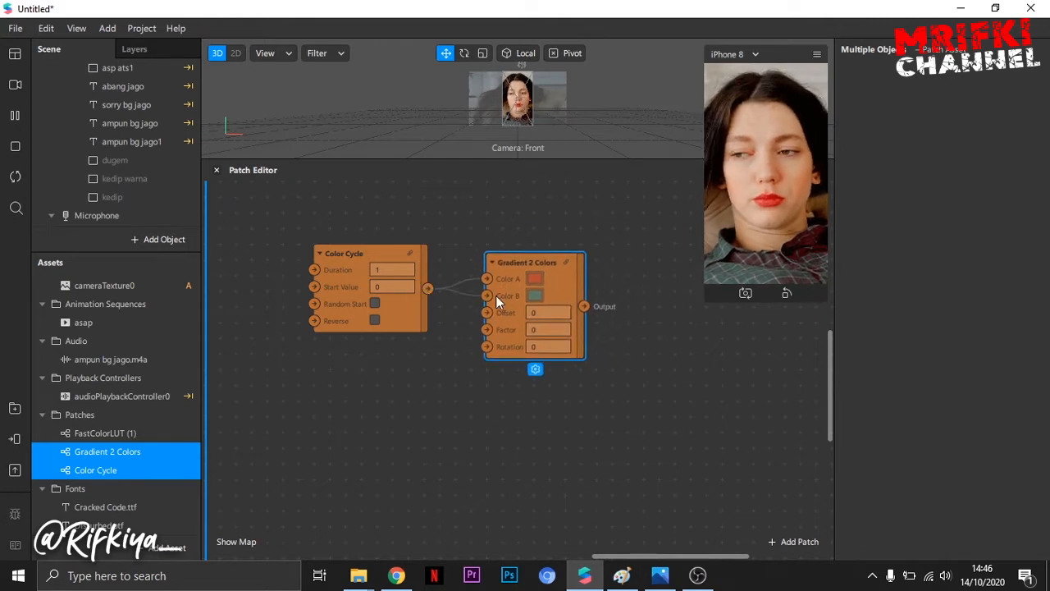
- Create a diffuse texture patch for the kedip warna material and connect the Gradient 2 Colors output to it
click(133, 179)
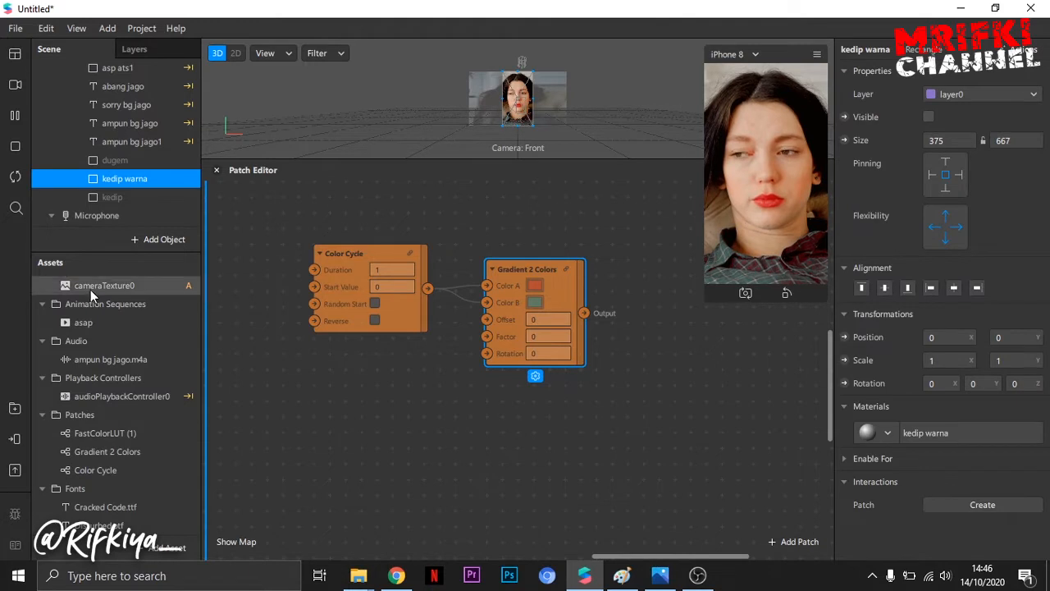
scroll(90, 289, up, 3)
click(142, 331)
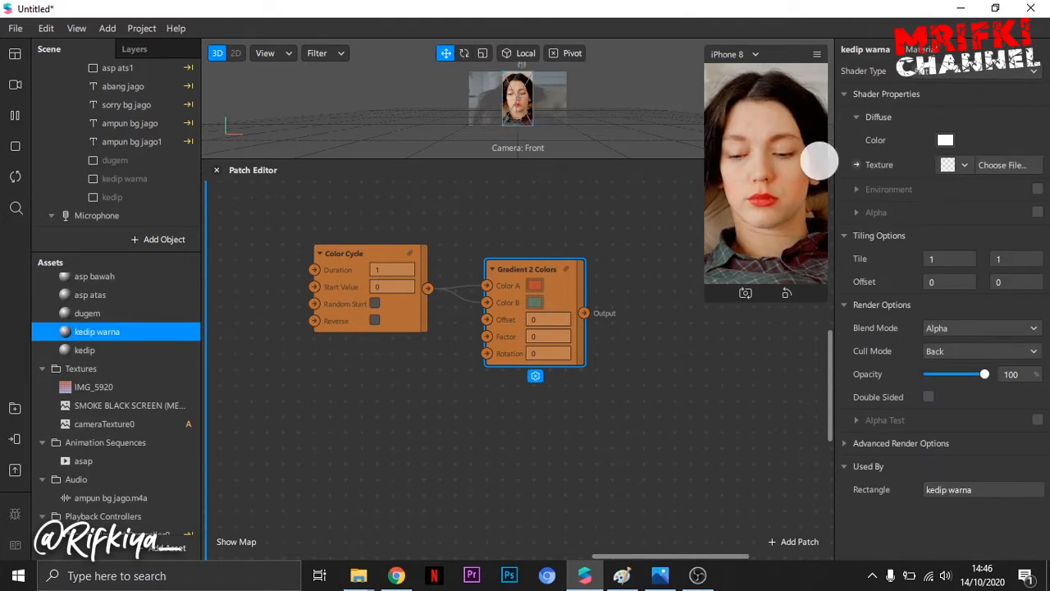
click(856, 164)
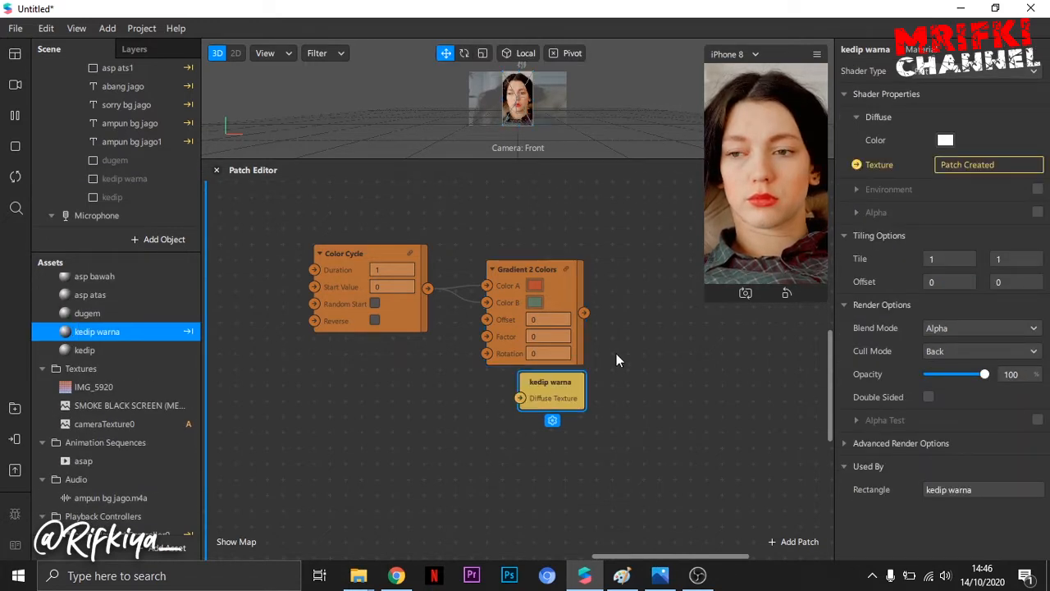
drag(520, 398, 648, 336)
drag(572, 383, 695, 302)
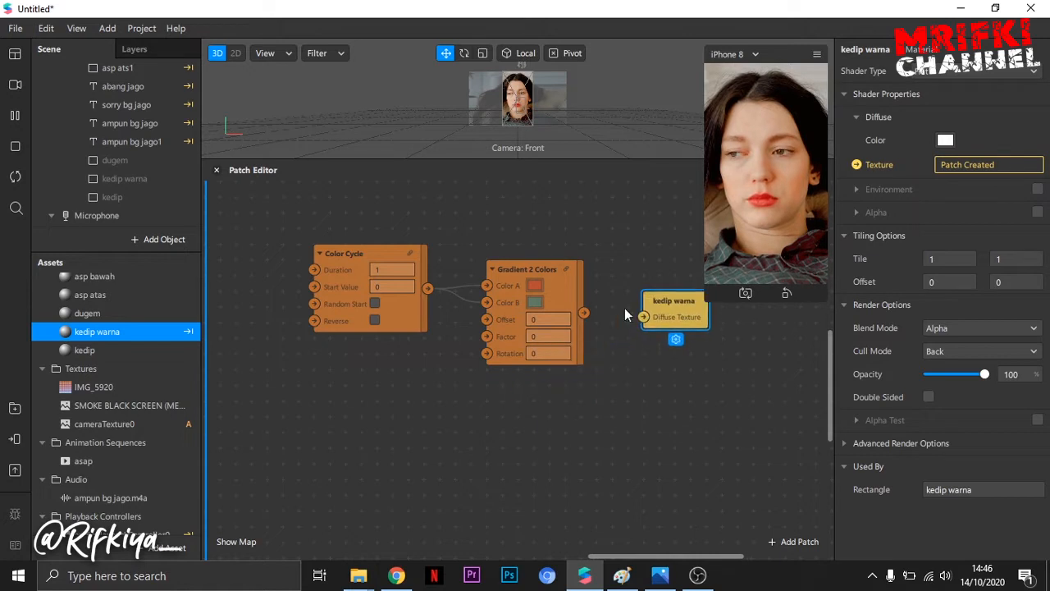
drag(585, 313, 649, 316)
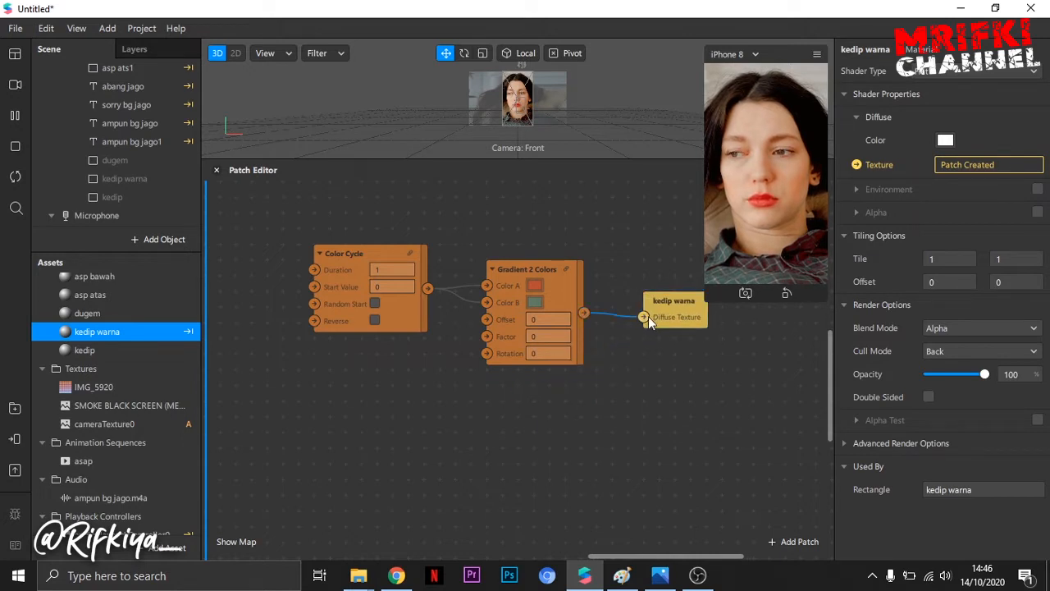
- Set the Color Cycle patch's Duration to 0,5 and enable Random Start
drag(401, 269, 358, 261)
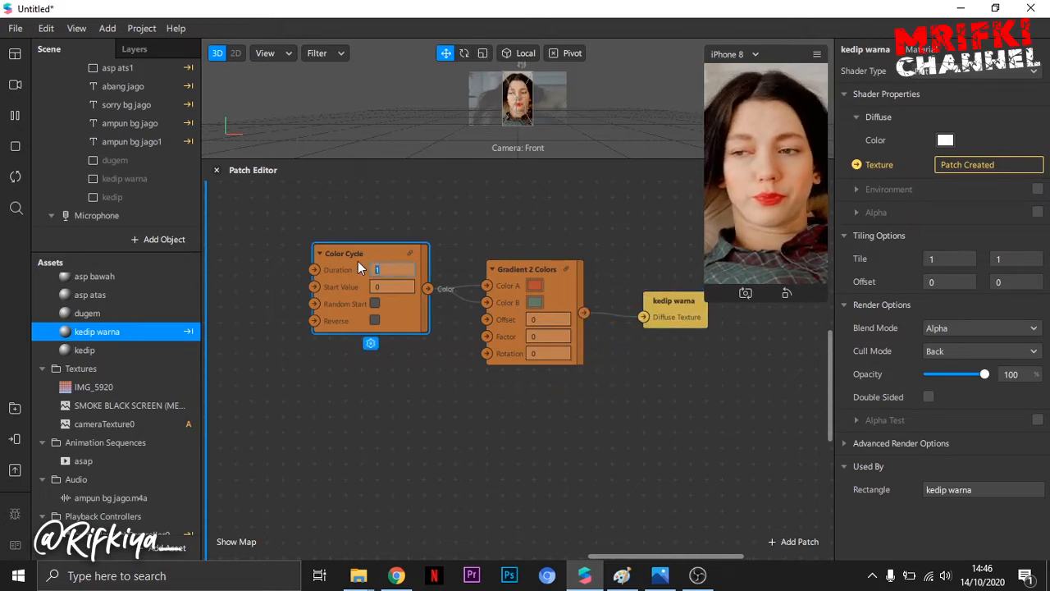
text(0,5)
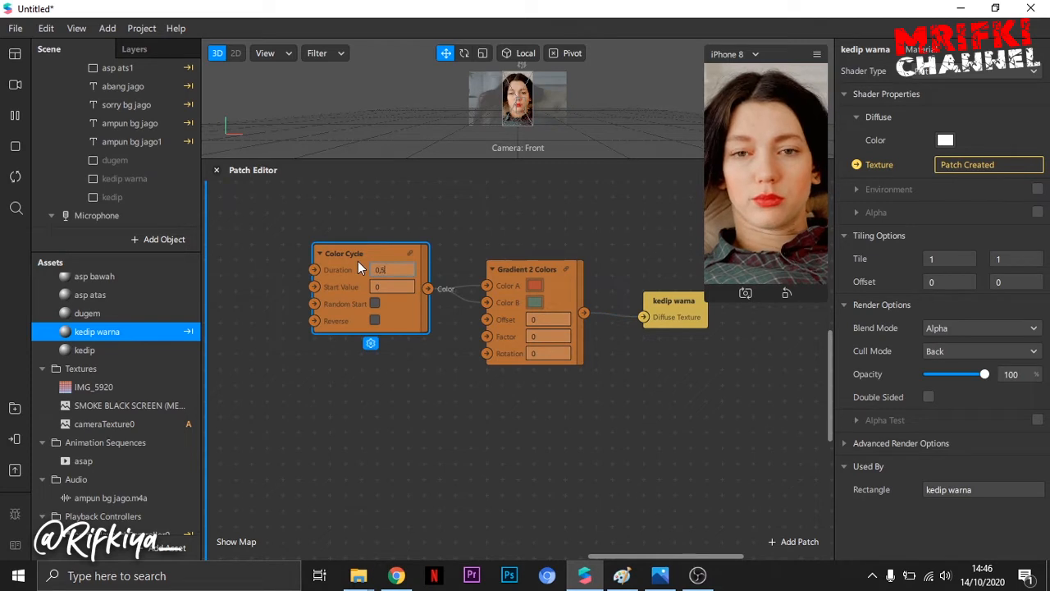
click(391, 476)
click(375, 303)
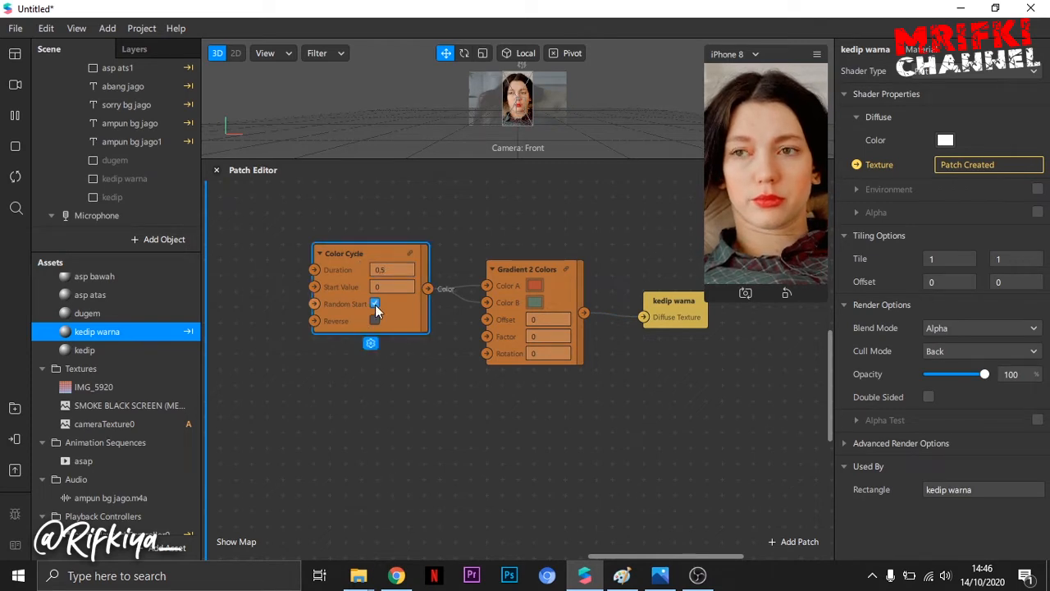
- Make the kedip warna rectangle visible
click(123, 179)
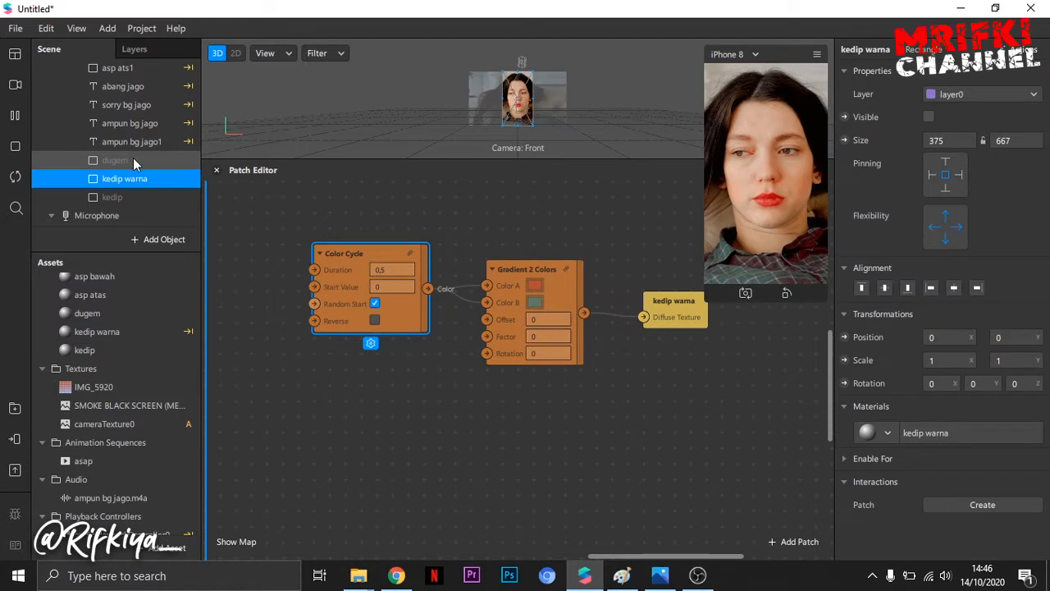
click(133, 161)
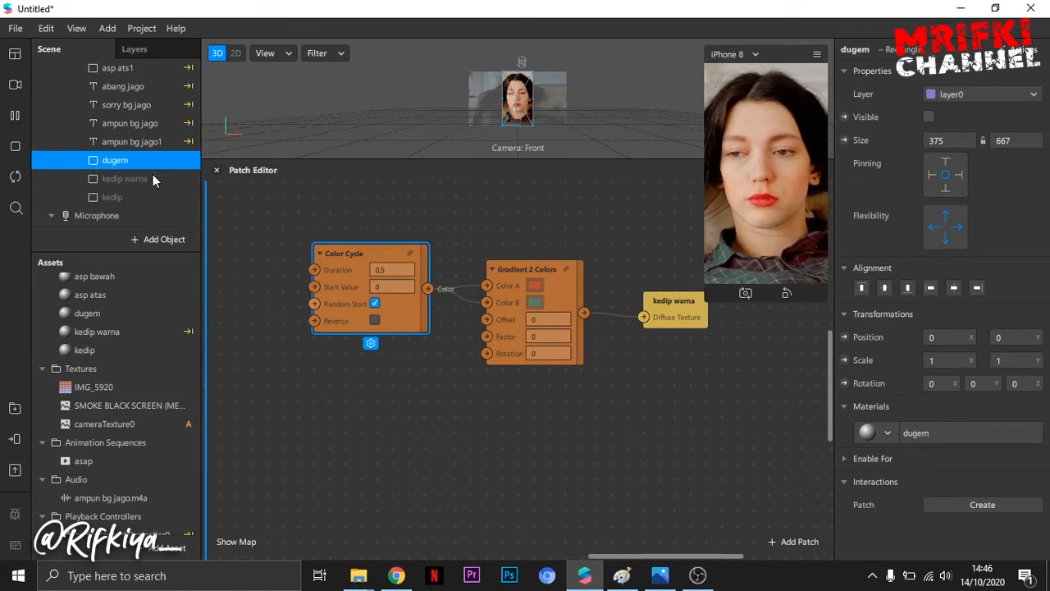
click(154, 177)
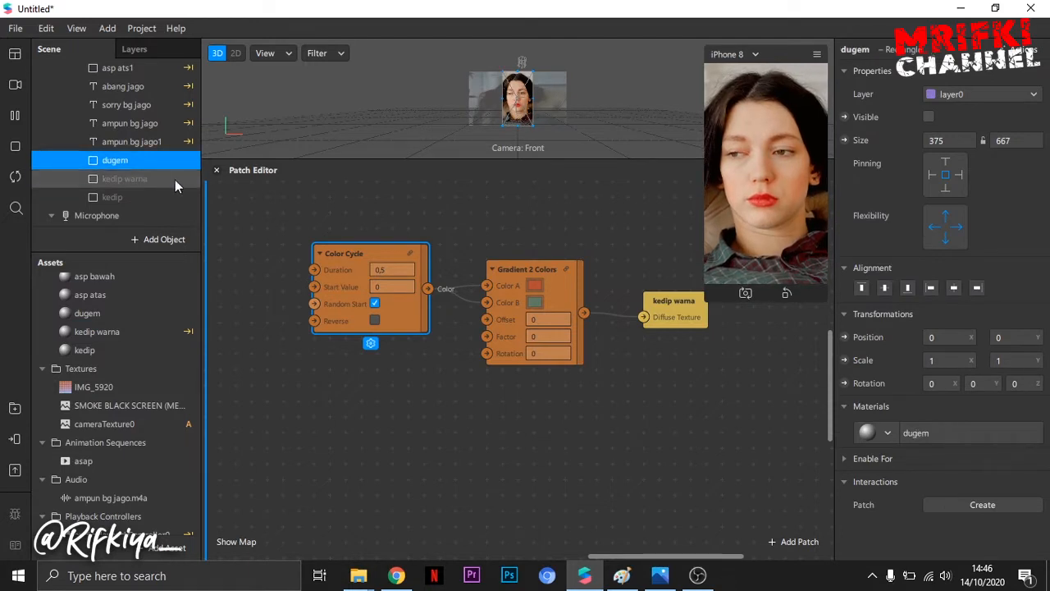
click(929, 117)
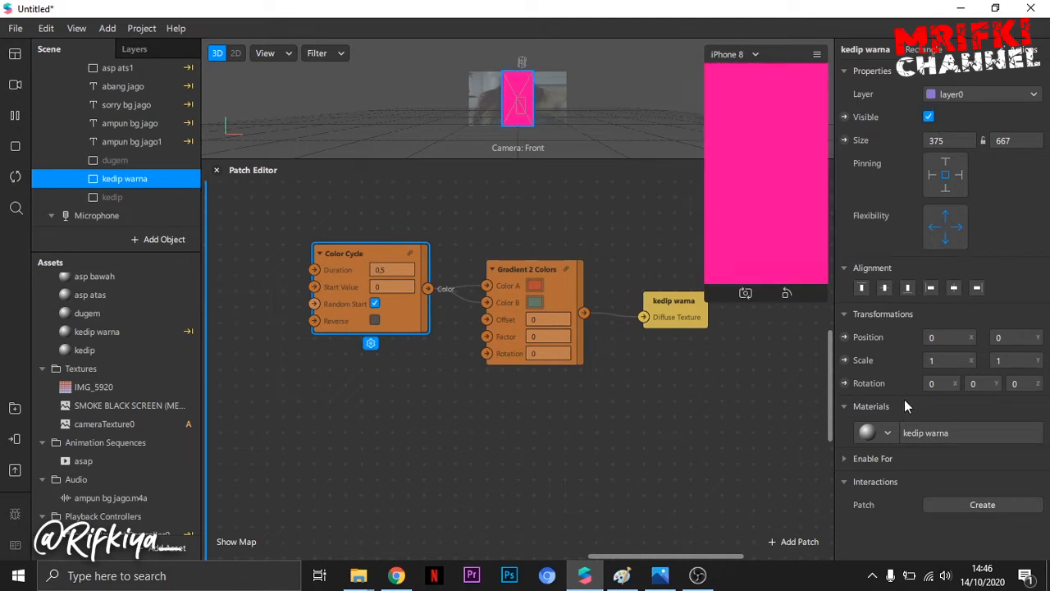
- Set the kedip warna material's blend mode to Multiply and its opacity to 26%
double_click(118, 331)
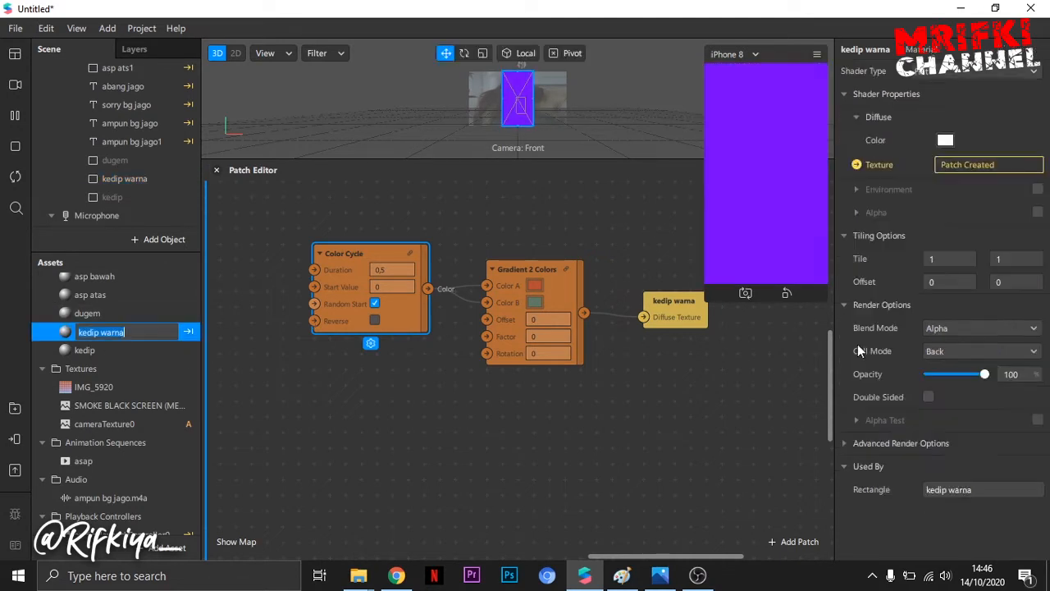
click(976, 328)
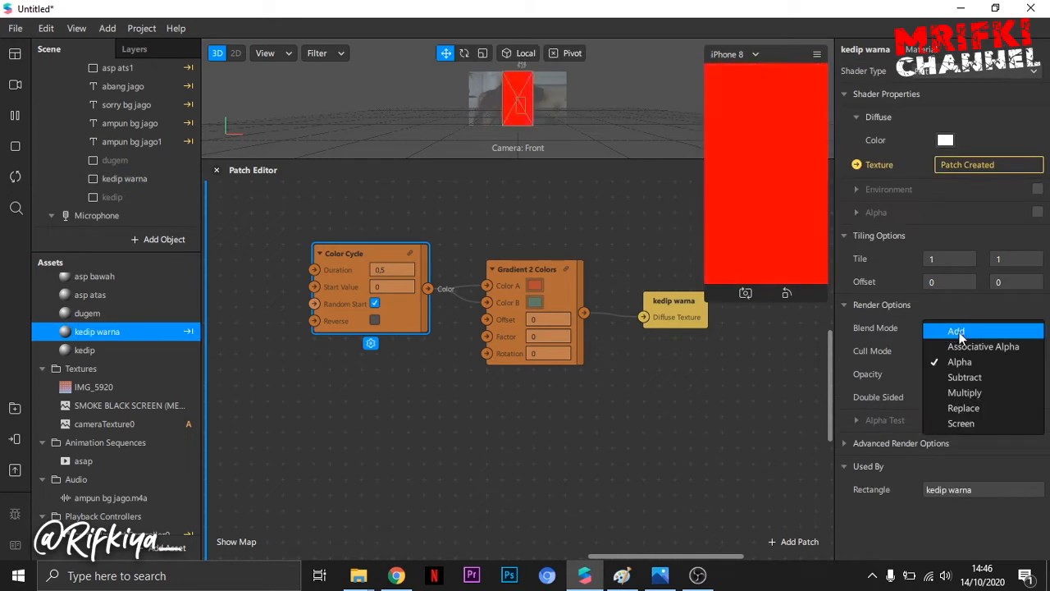
click(972, 392)
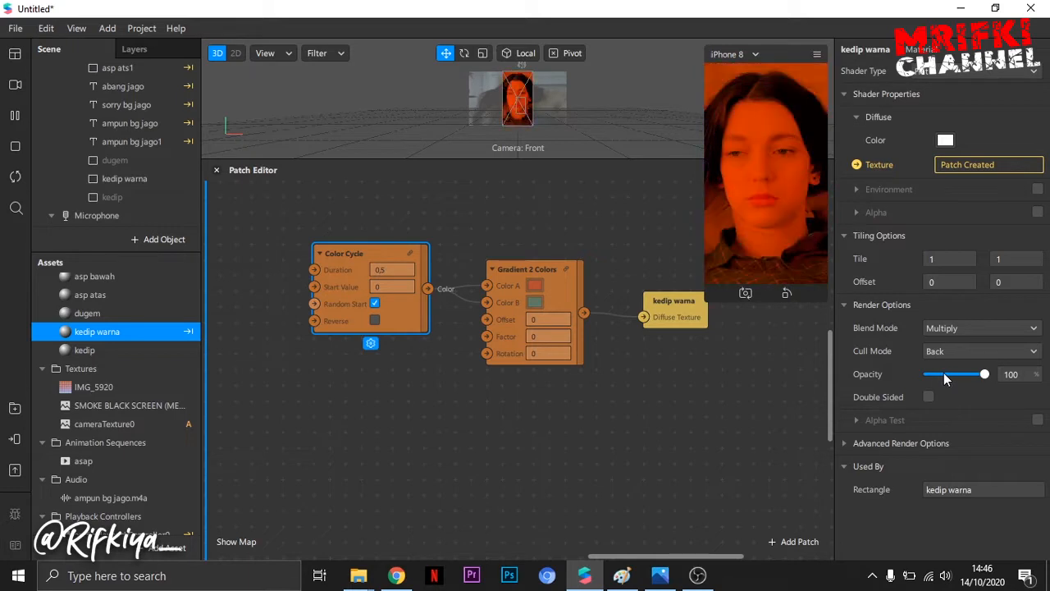
click(944, 373)
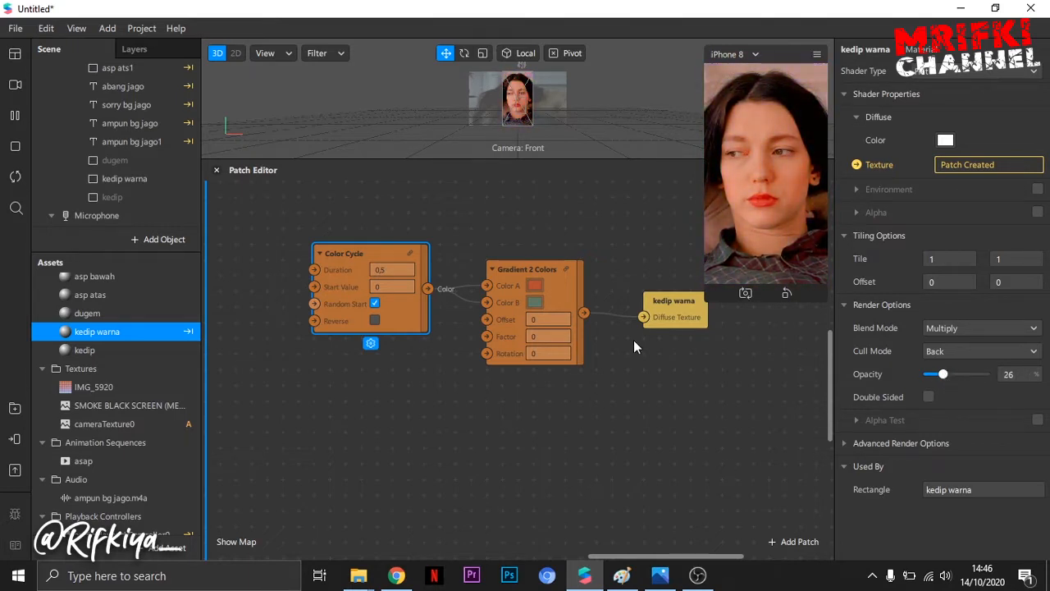
click(687, 364)
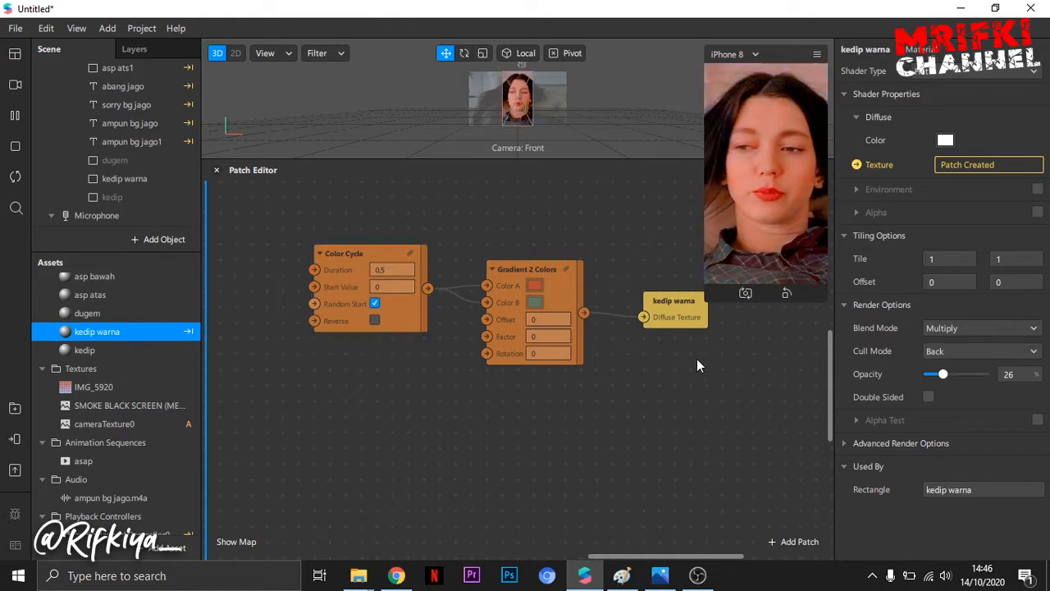
- Create a 2D Scale patch for the dugem rectangle and place it below the kedip warna patch
click(123, 161)
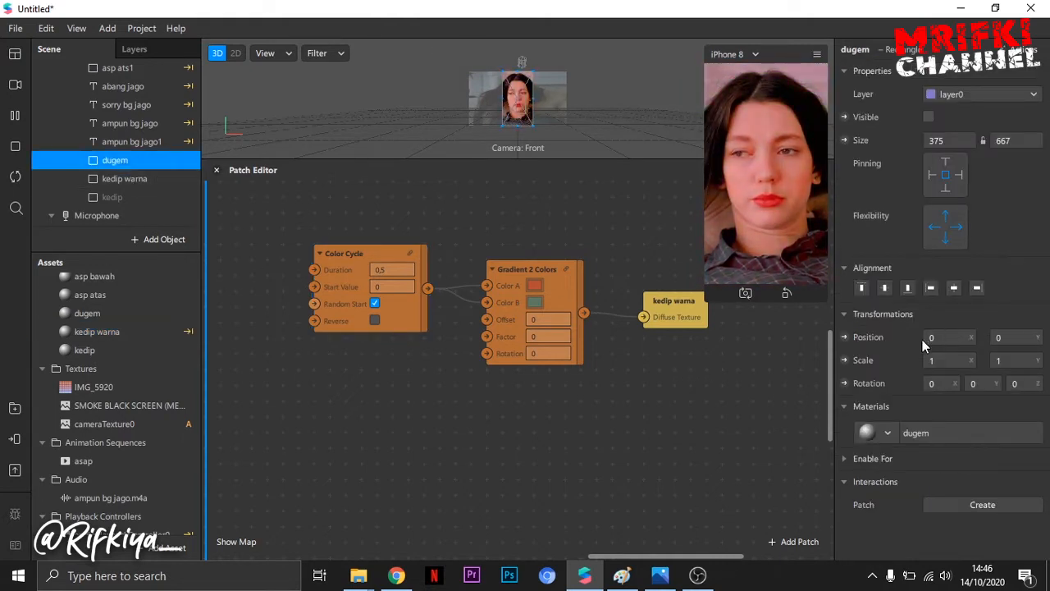
click(844, 360)
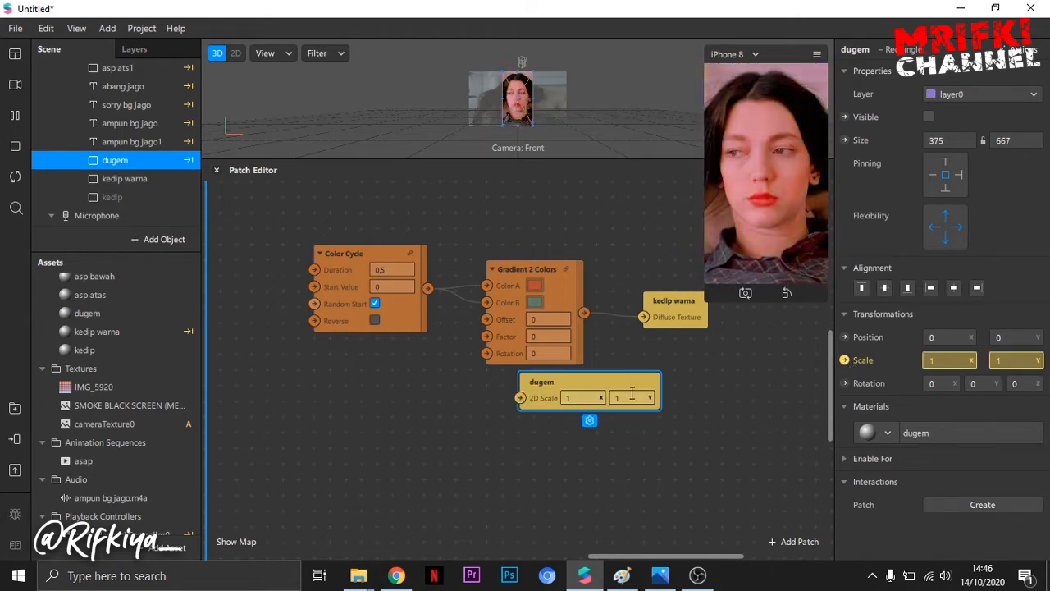
drag(632, 393, 756, 469)
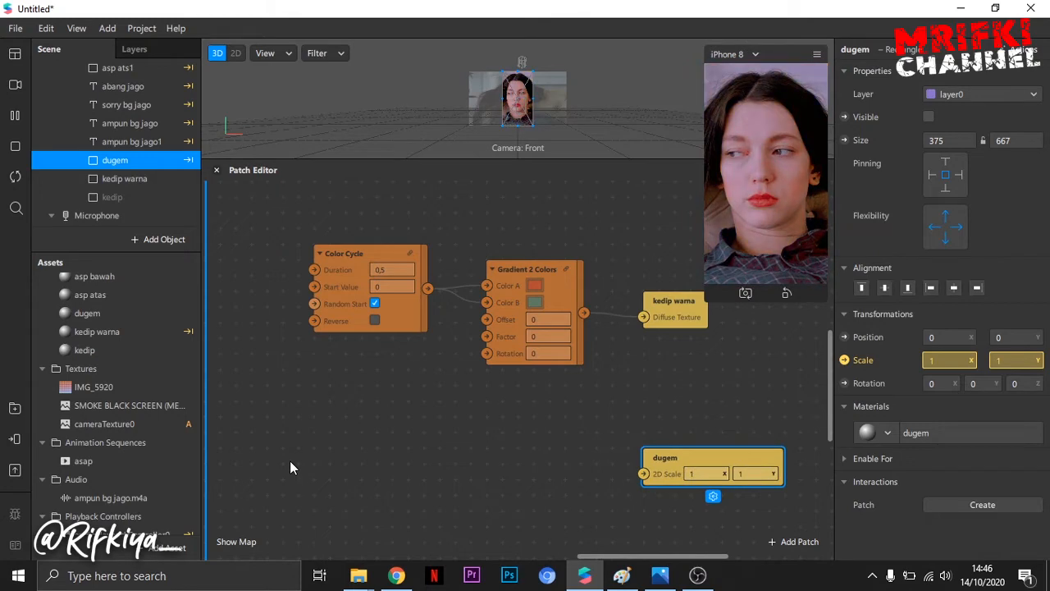
- Add a Loop Animation patch beside the dugem scale patch and connect its progress output to a new Transition patch
right_click(290, 460)
text(lo)
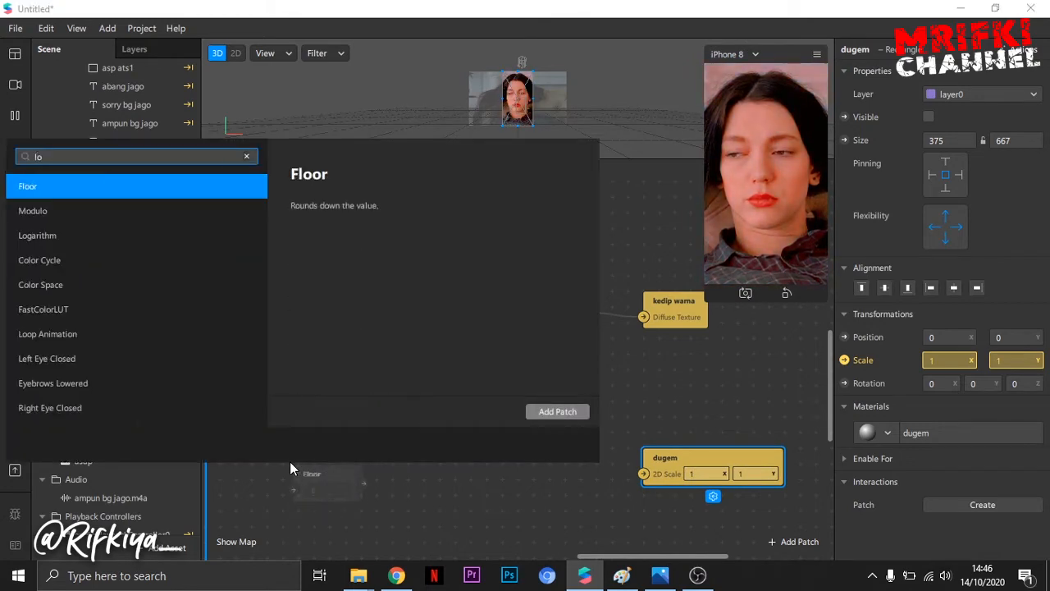
double_click(75, 334)
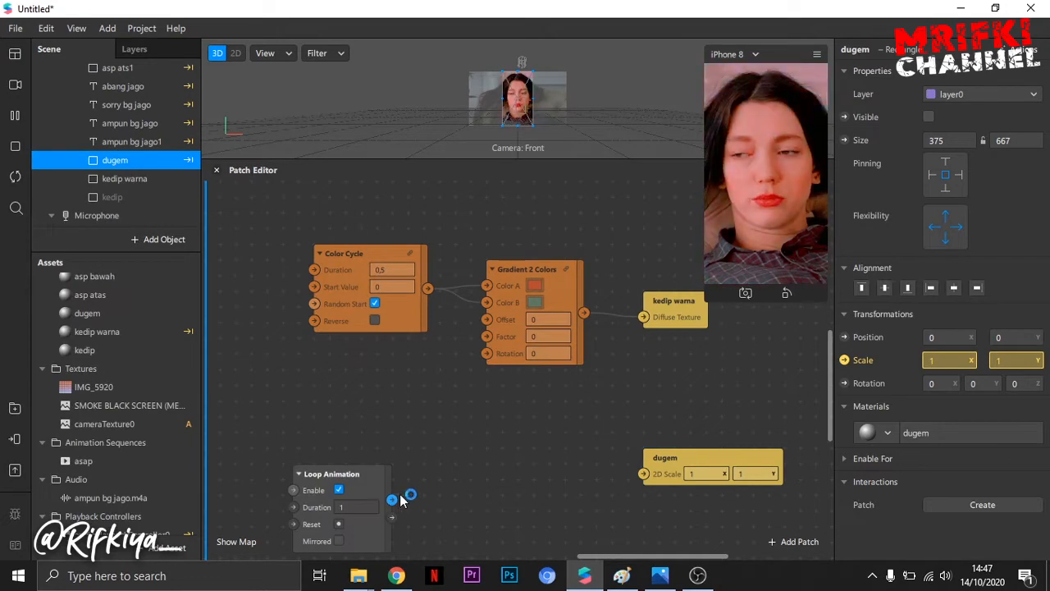
drag(436, 474, 435, 474)
text(tra)
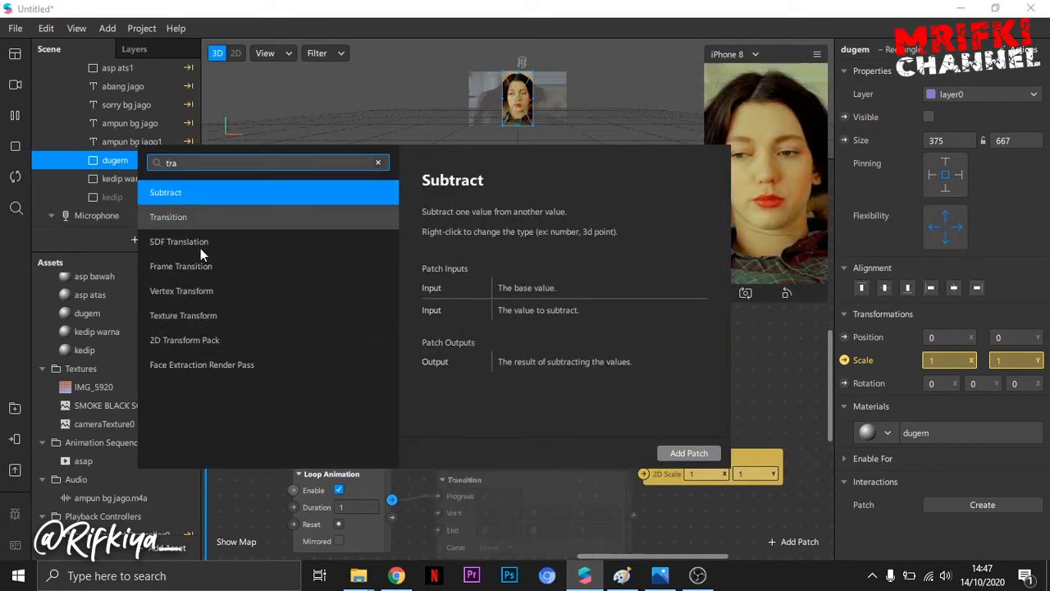
double_click(174, 216)
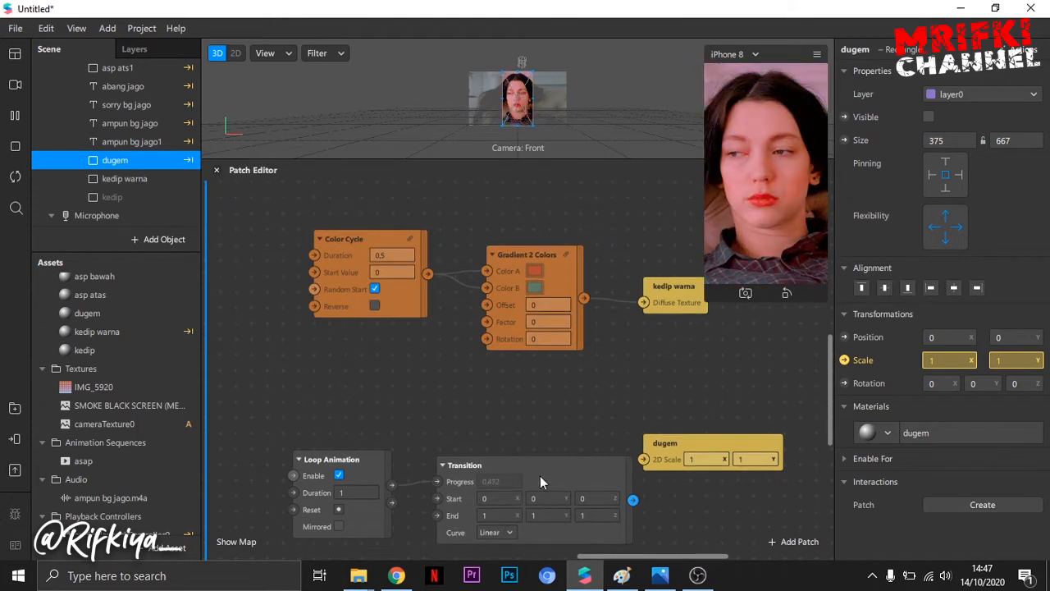
- Change the Transition patch's data type to Vector 2 and move the dugem 2D Scale patch slightly lower
click(549, 411)
click(535, 503)
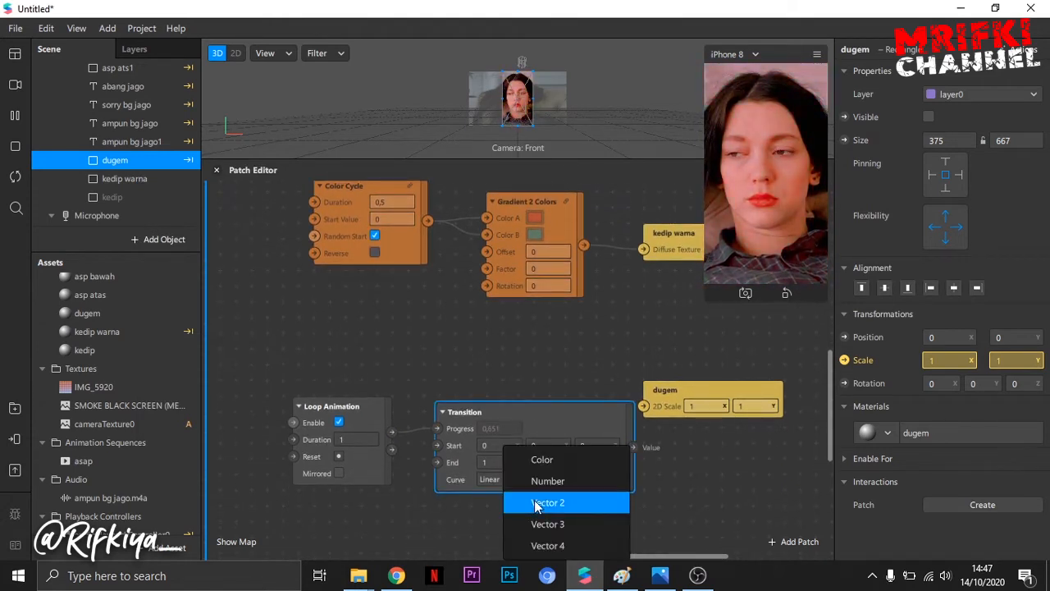
click(536, 503)
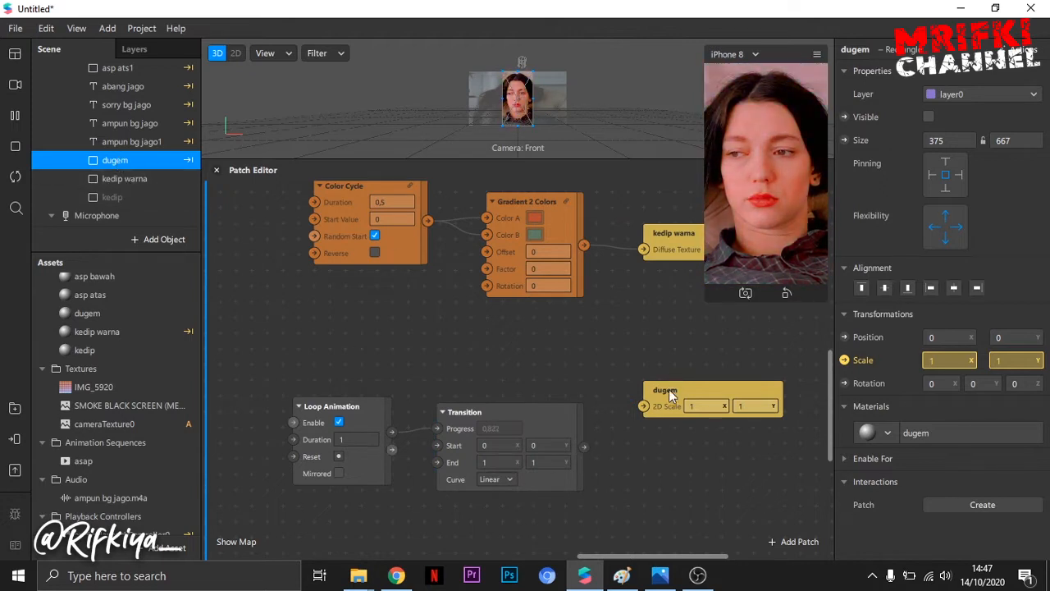
drag(669, 389, 669, 436)
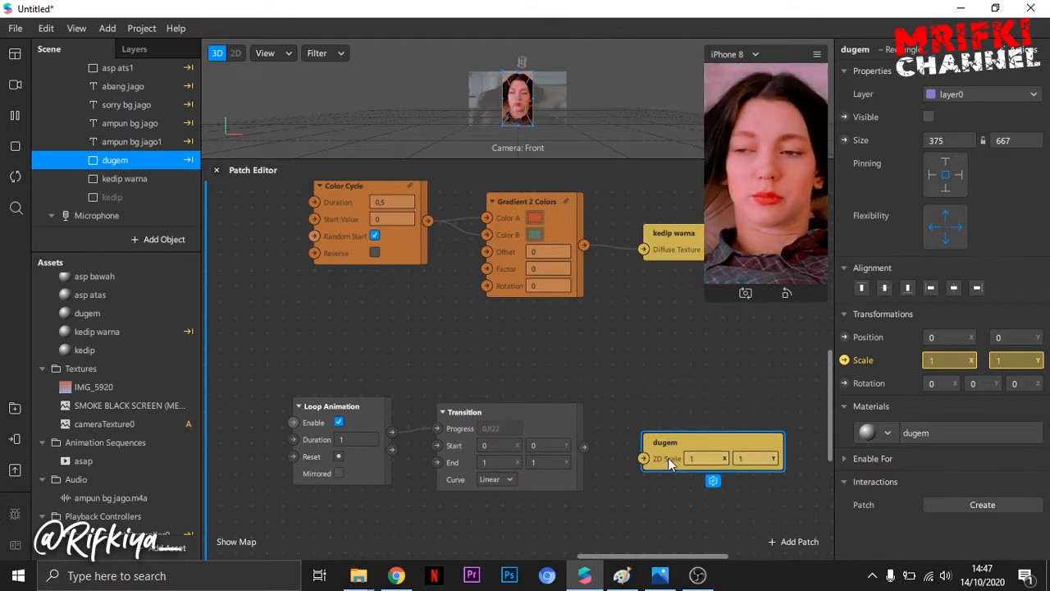
- Set the Transition patch's start values to 1, both end values to 1,3 and its curve to Quintic In
click(468, 437)
click(497, 444)
text(1)
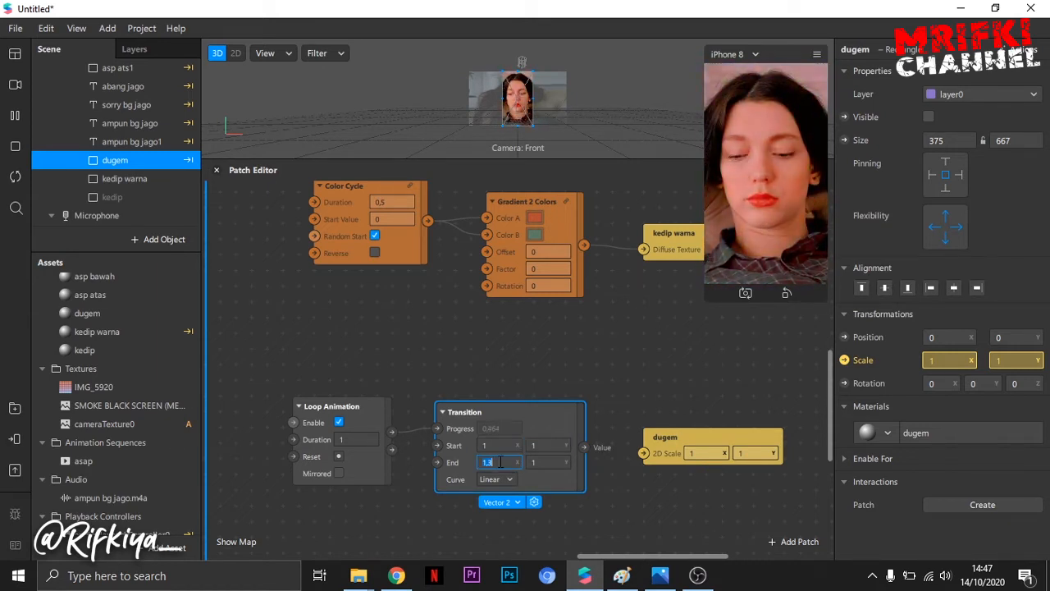
click(534, 462)
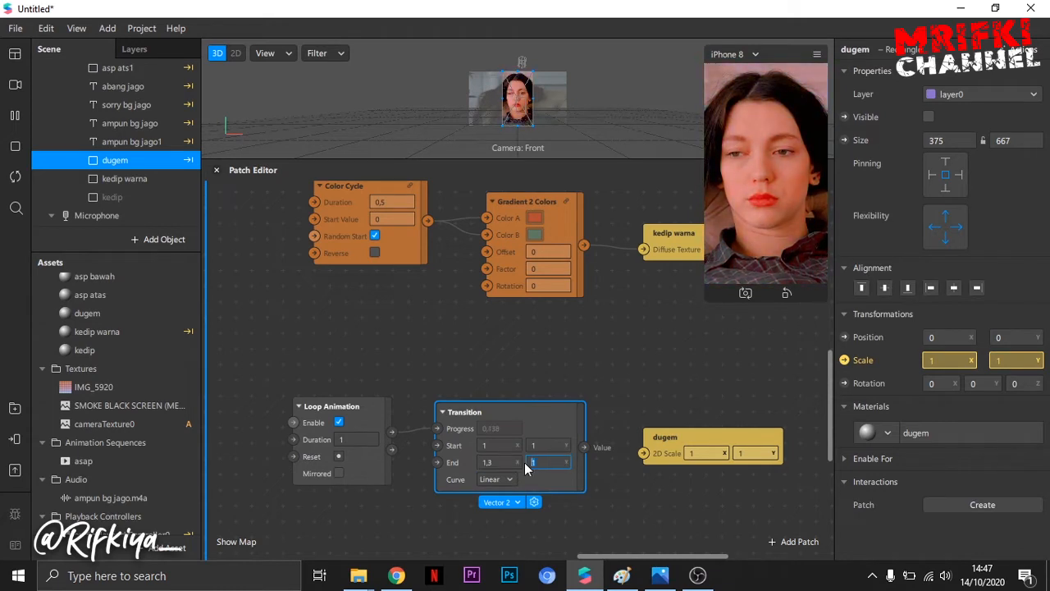
text(,3)
click(571, 501)
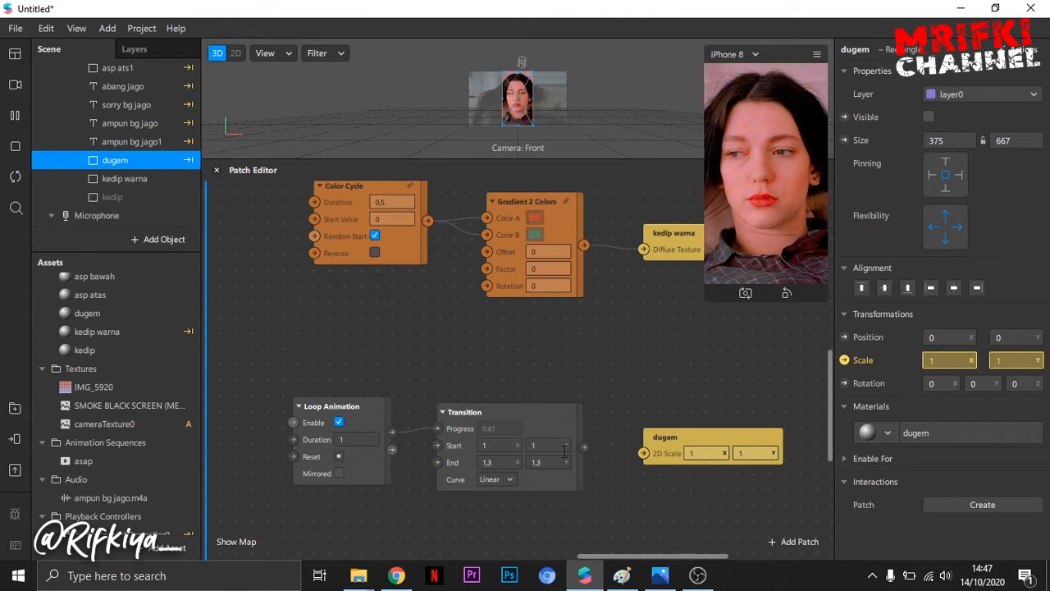
click(490, 480)
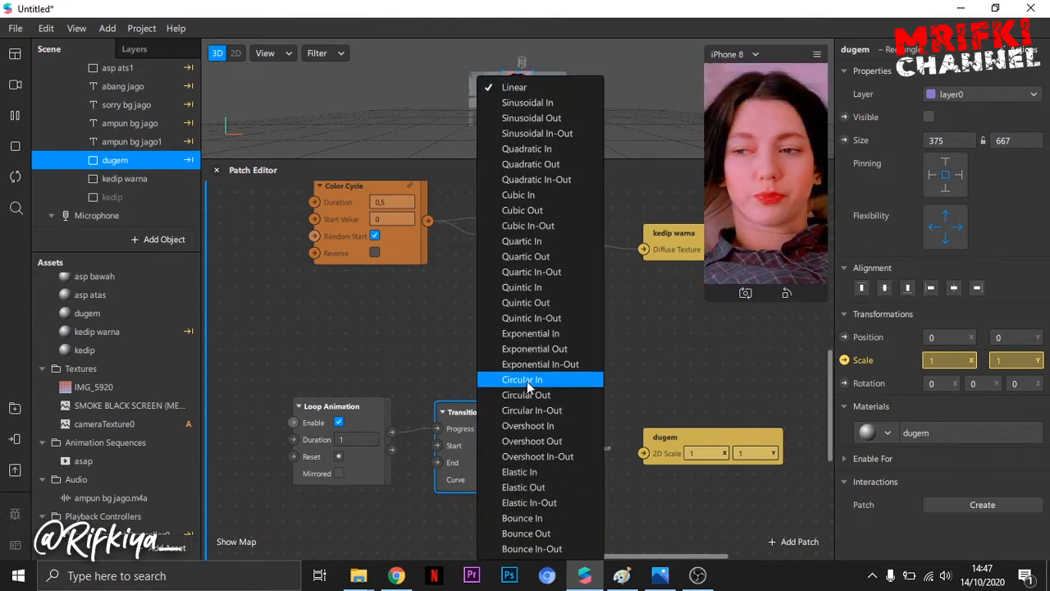
click(525, 287)
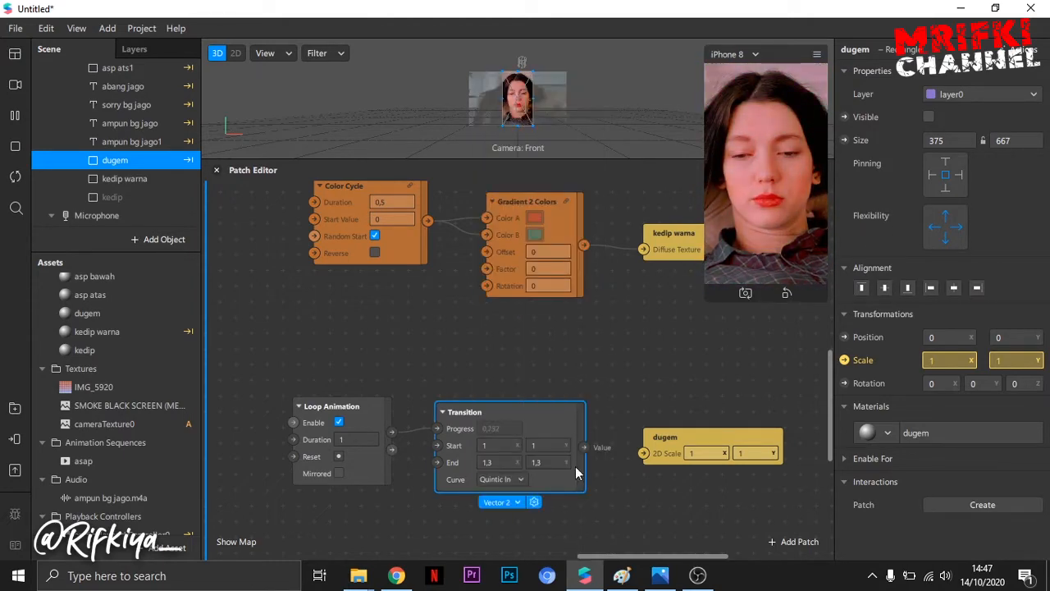
- Connect the Transition output to the dugem 2D Scale input and enable Mirrored on the Loop Animation patch
drag(654, 460, 643, 451)
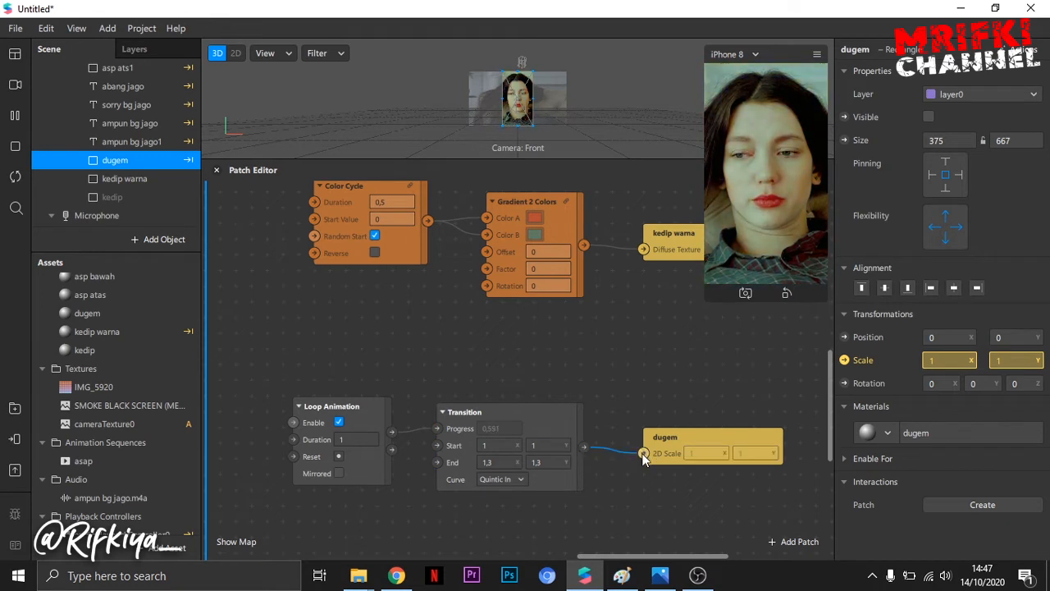
click(339, 472)
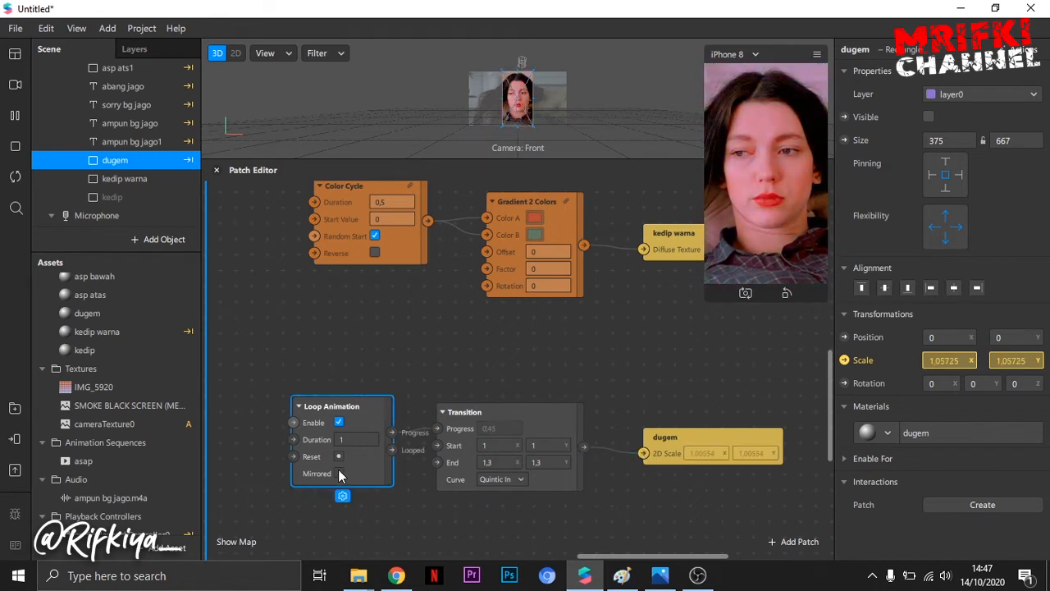
click(412, 518)
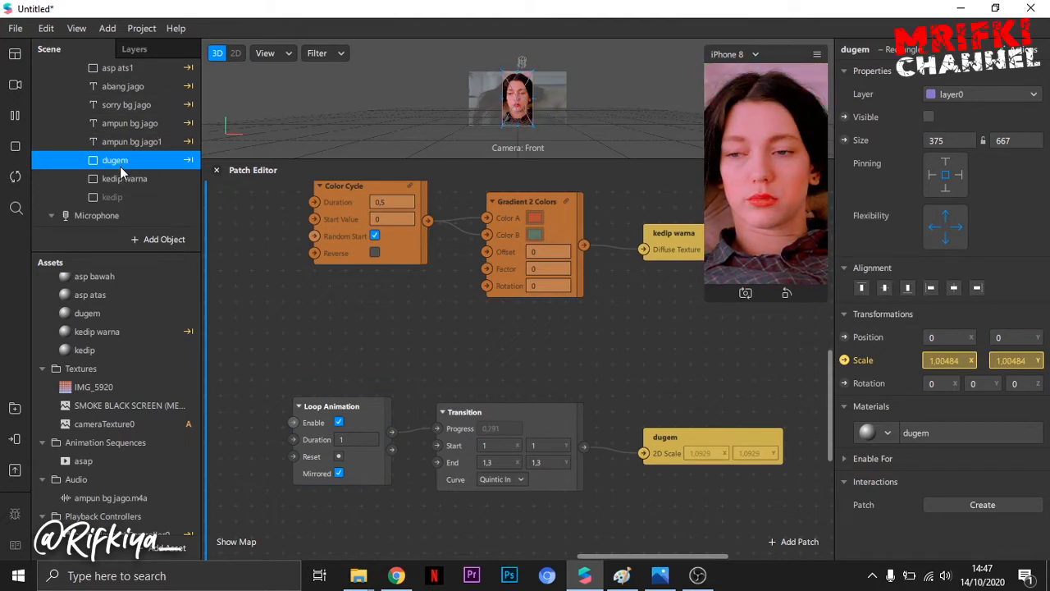
- Make the dugem rectangle visible and assign cameraTexture0 as the dugem material's diffuse texture
click(929, 117)
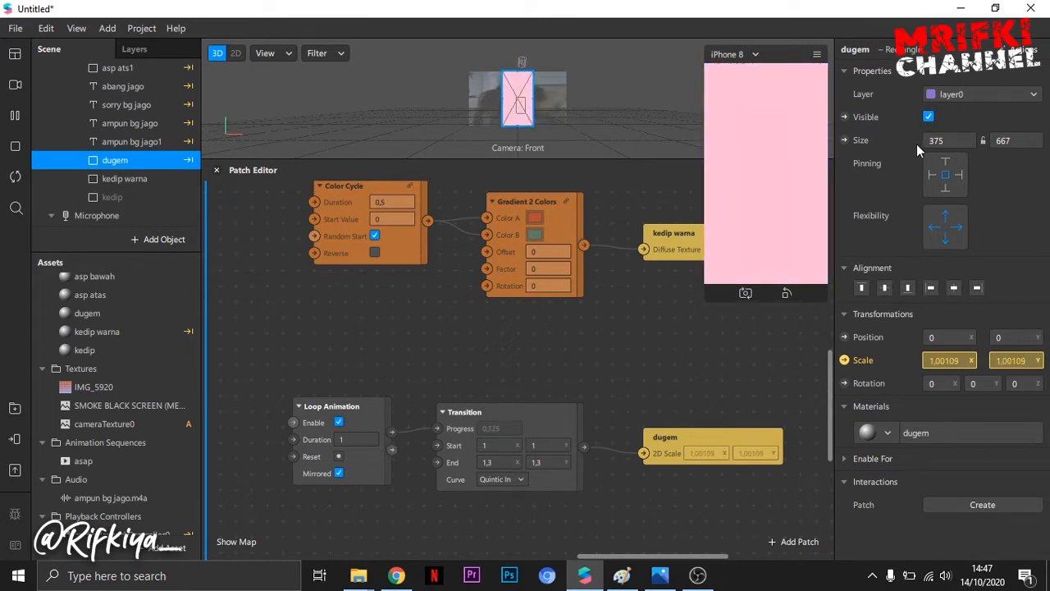
click(89, 313)
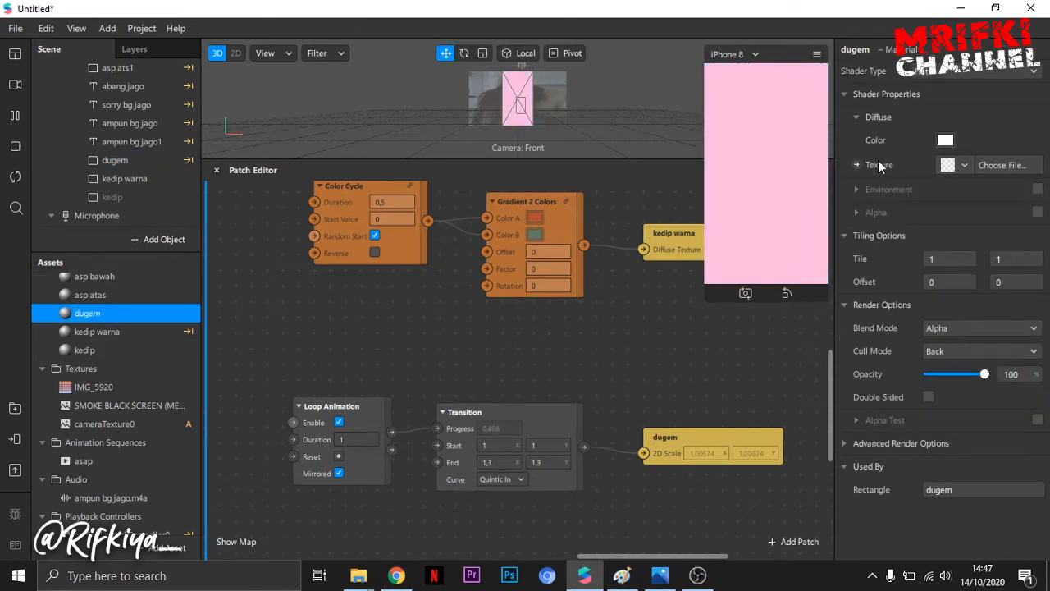
click(964, 165)
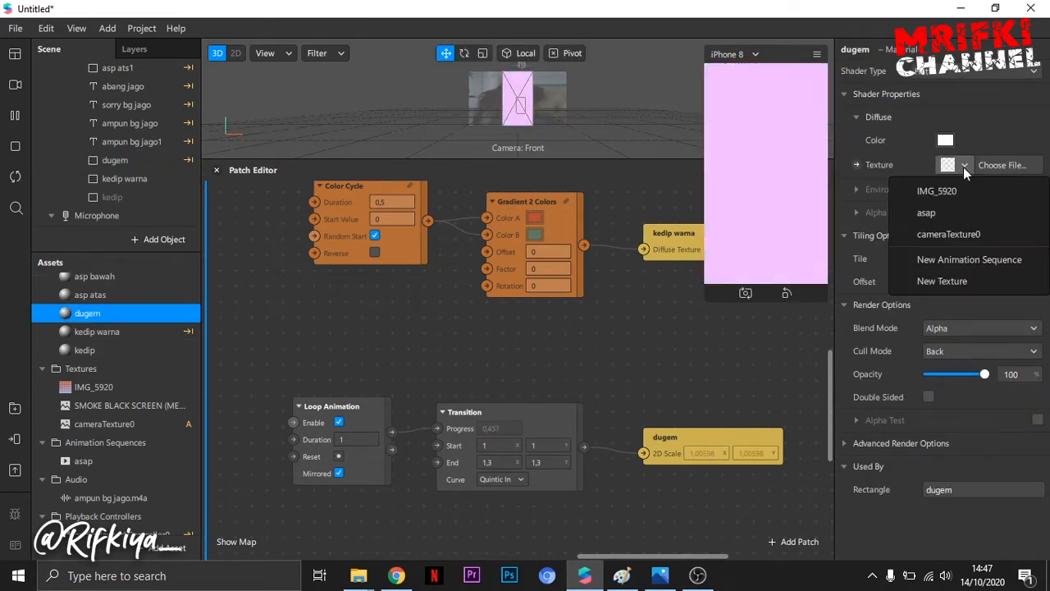
click(966, 233)
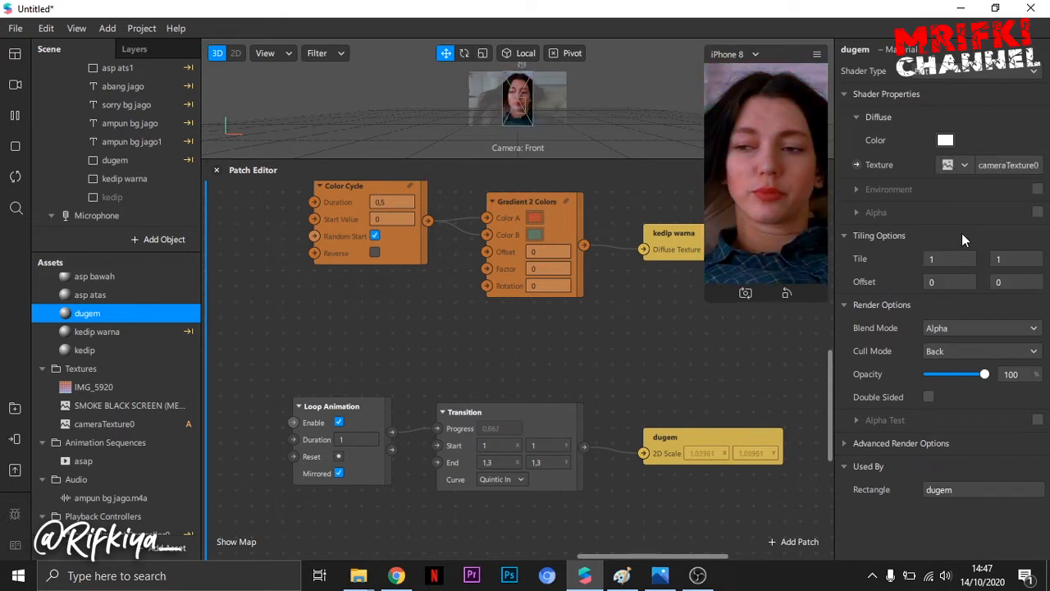
- Set the duration of the dugem Loop Animation patch to 0,3
drag(364, 439, 305, 432)
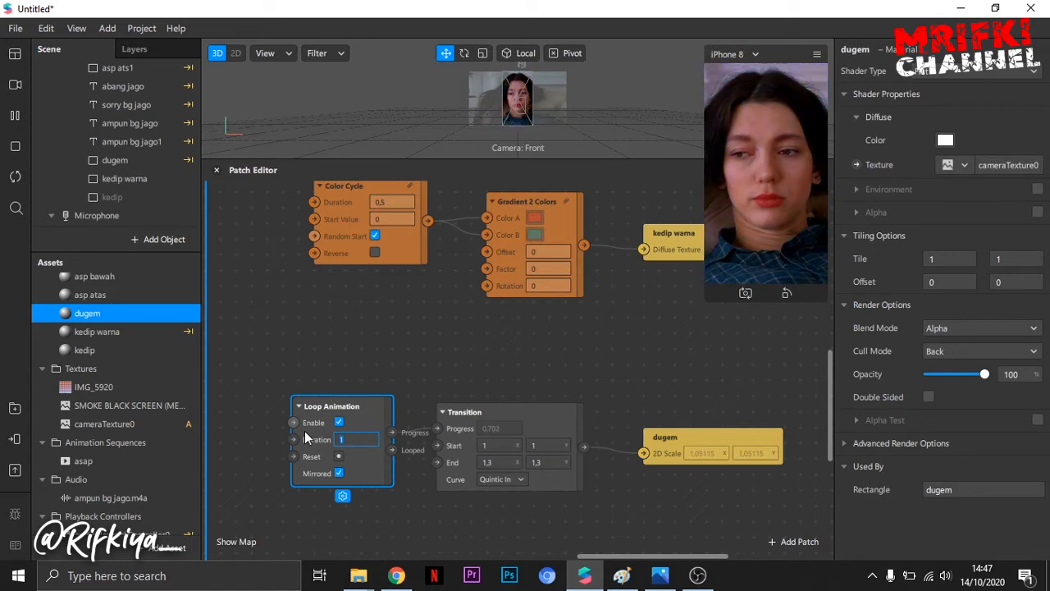
text(0,3)
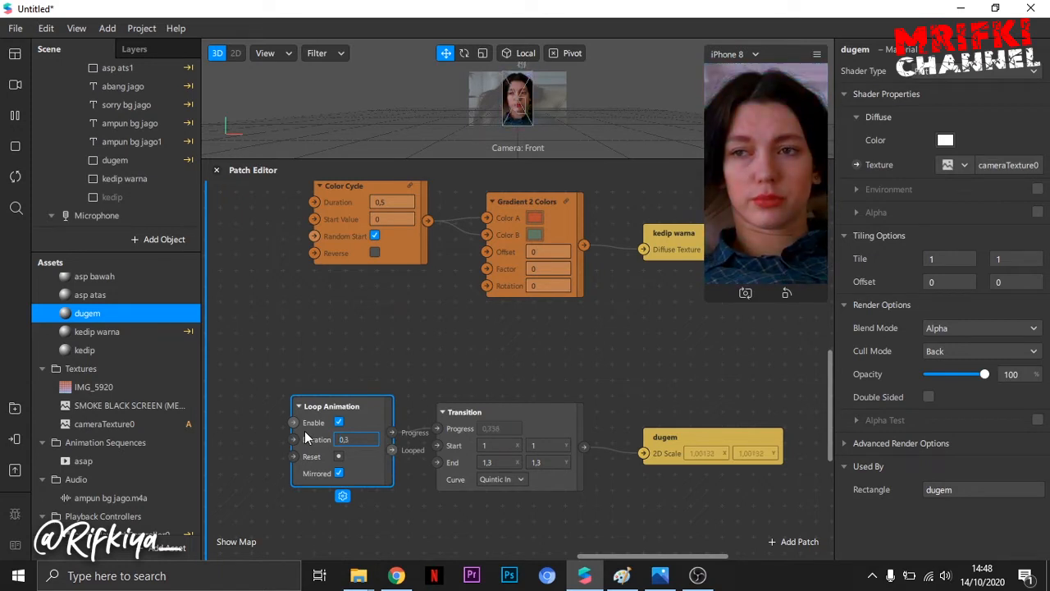
click(333, 331)
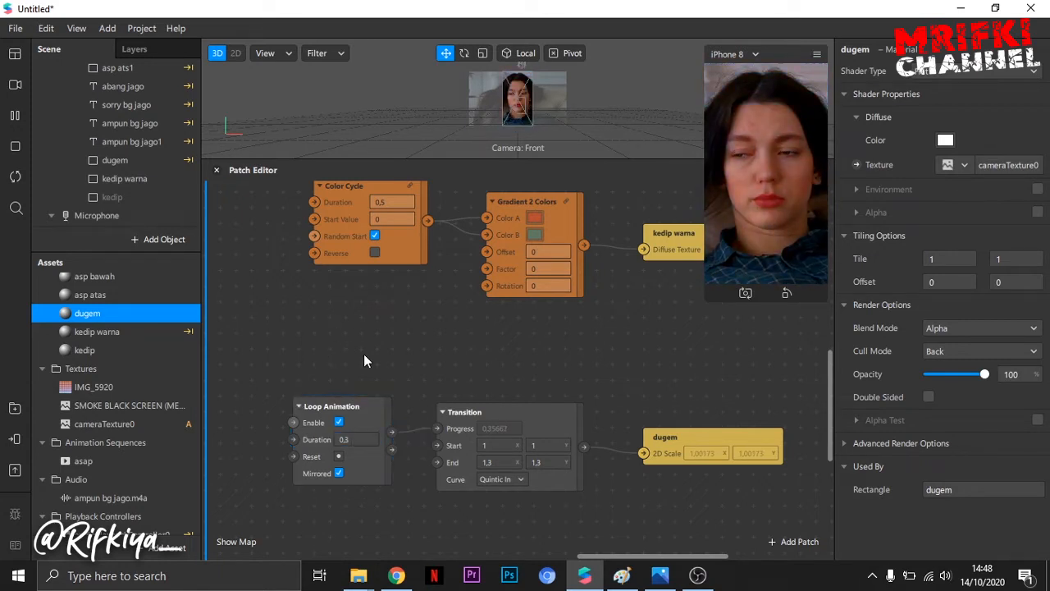
- Try a duration of 0,4 on the dugem Loop Animation patch and set it back to 0,3
click(353, 439)
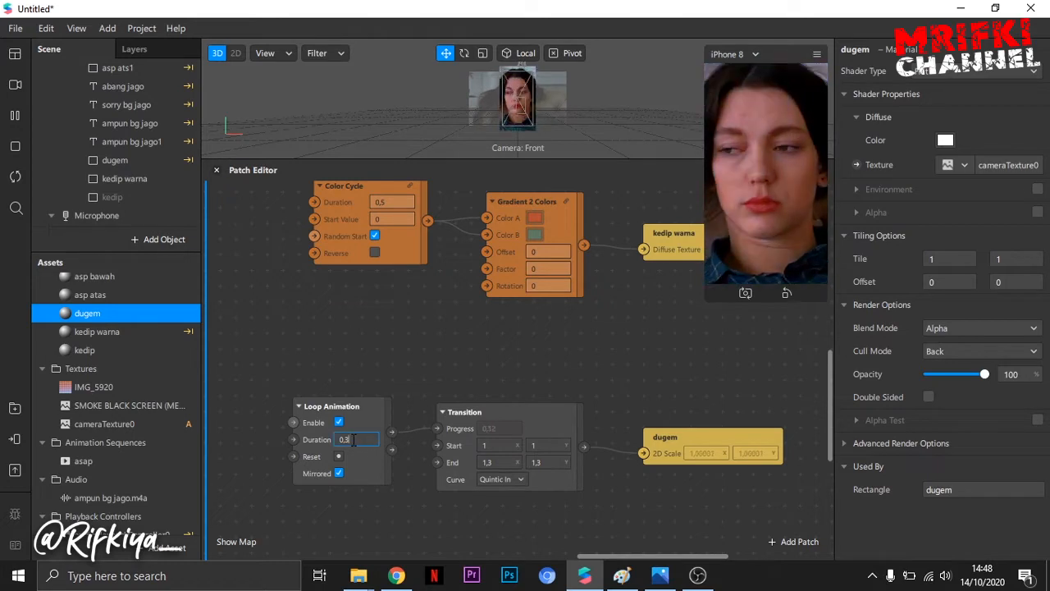
key(BackSpace)
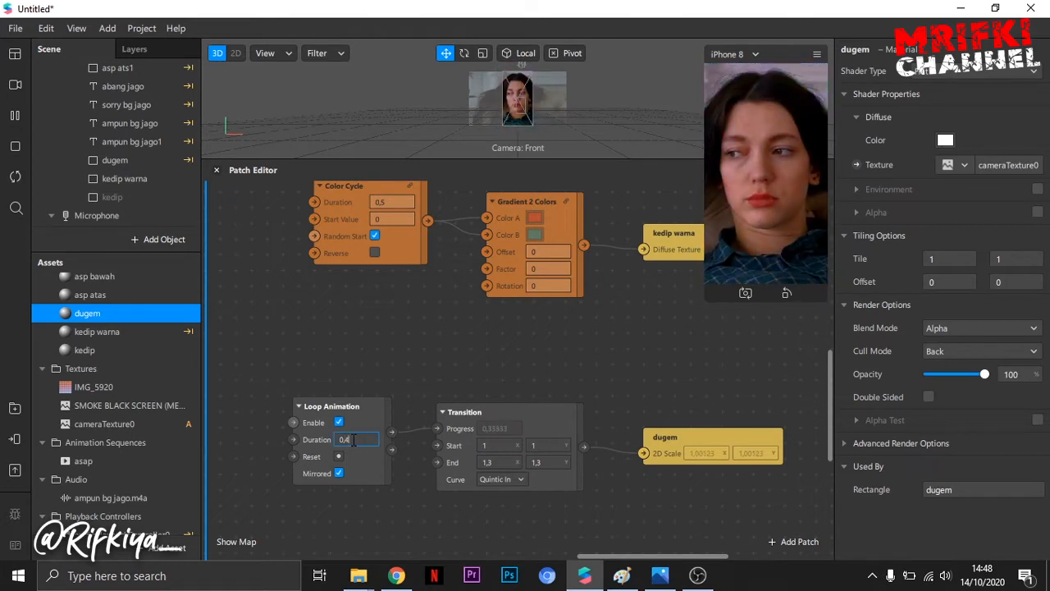
click(347, 341)
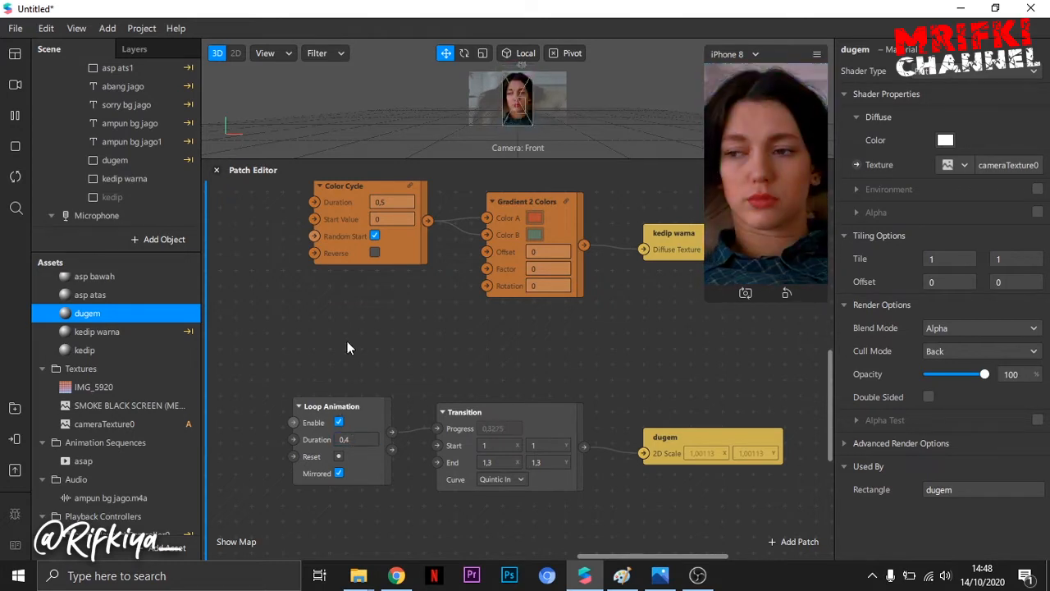
click(357, 439)
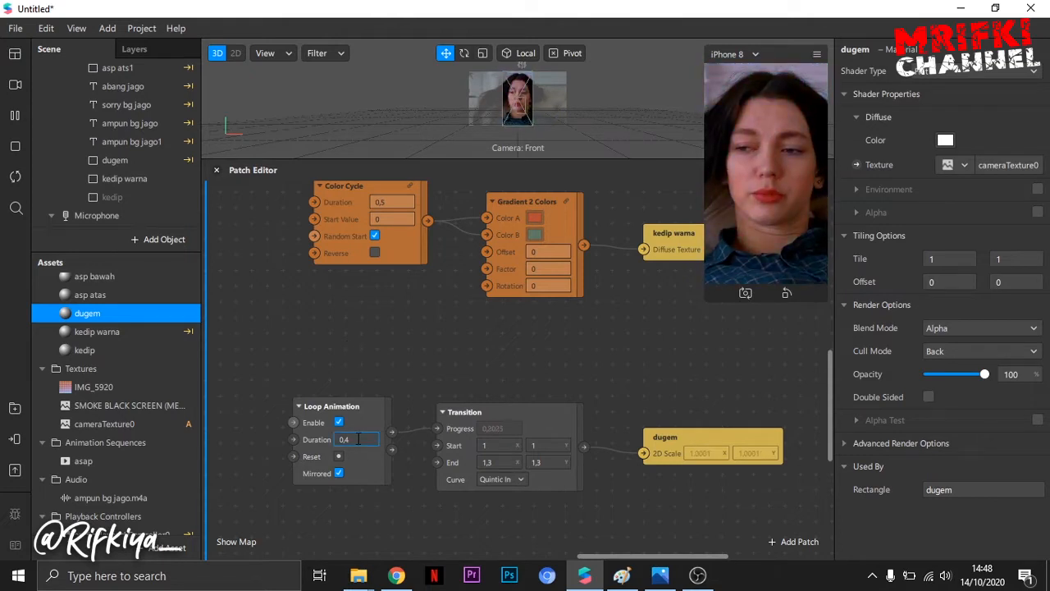
key(BackSpace)
text(3)
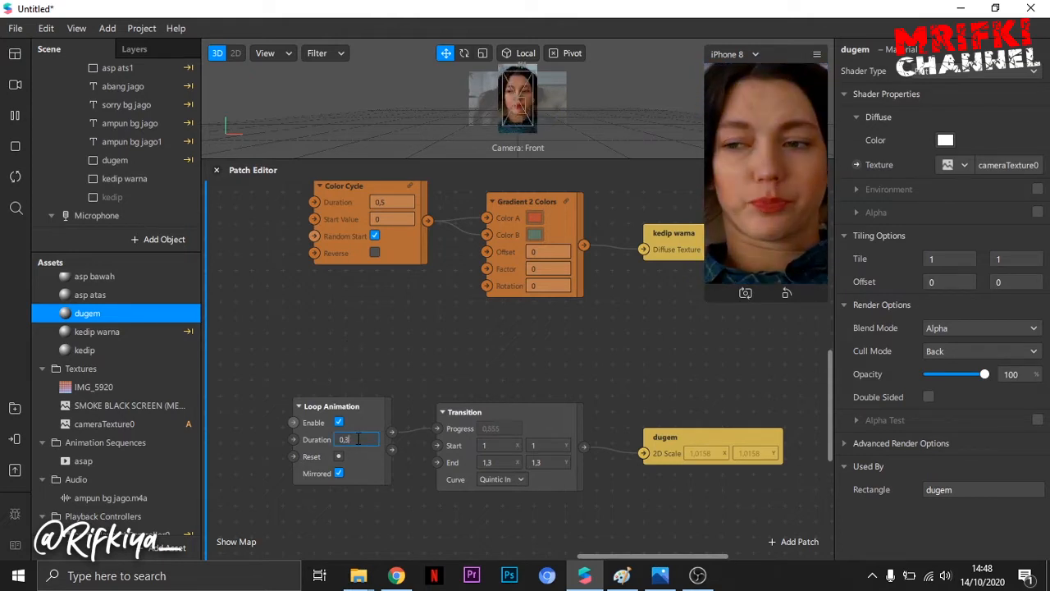
click(339, 362)
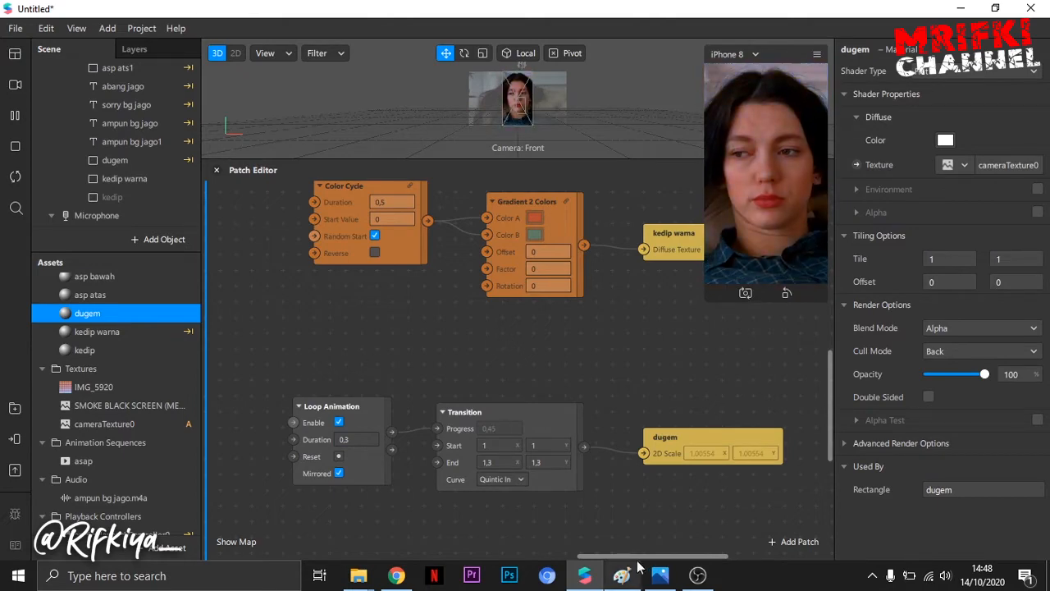
- Select the kedip material and add a second Loop Animation patch below the dugem Loop Animation patch
mouse_move(646, 557)
mouse_down()
mouse_move(564, 545)
mouse_move(647, 544)
mouse_up()
scroll(463, 496, down, 3)
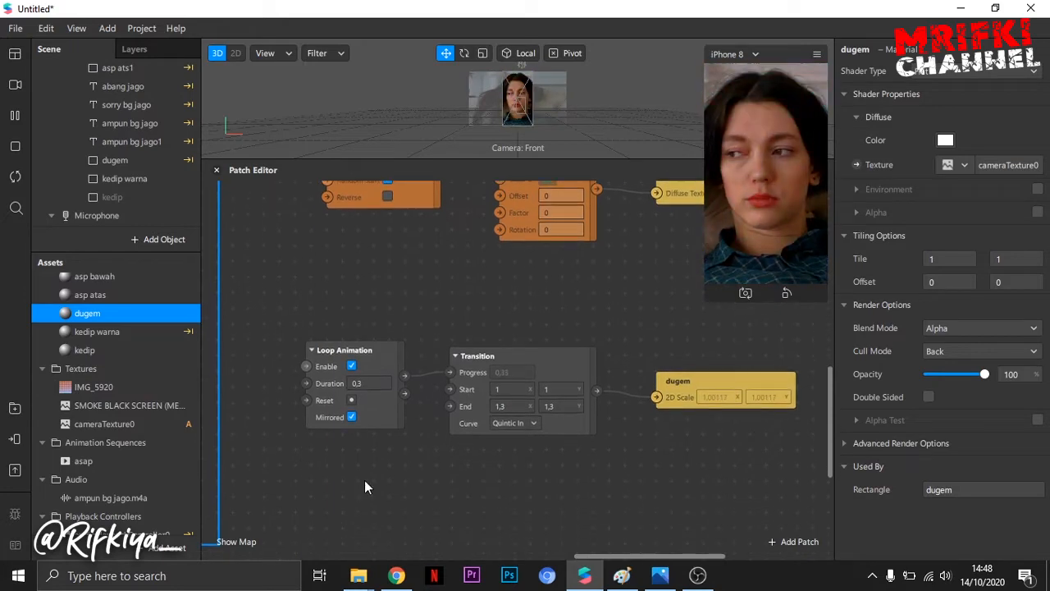
click(113, 197)
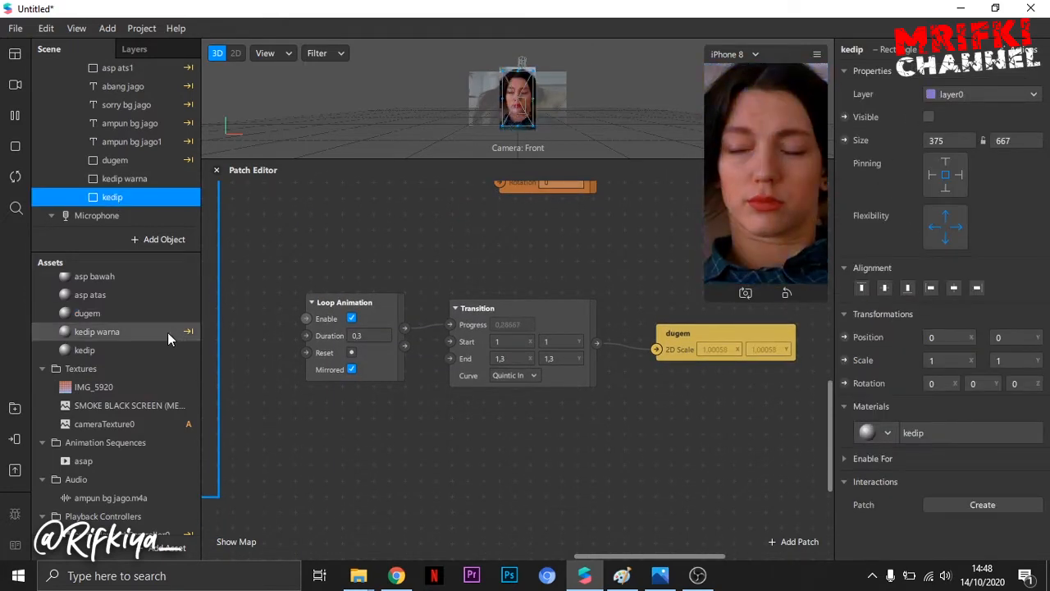
click(124, 349)
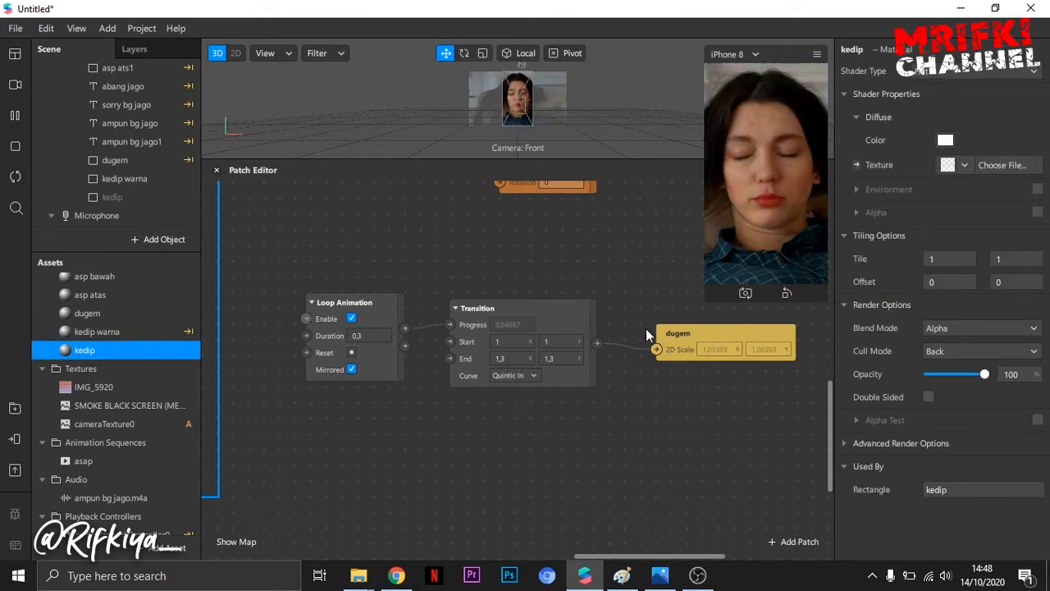
right_click(303, 513)
text(loo)
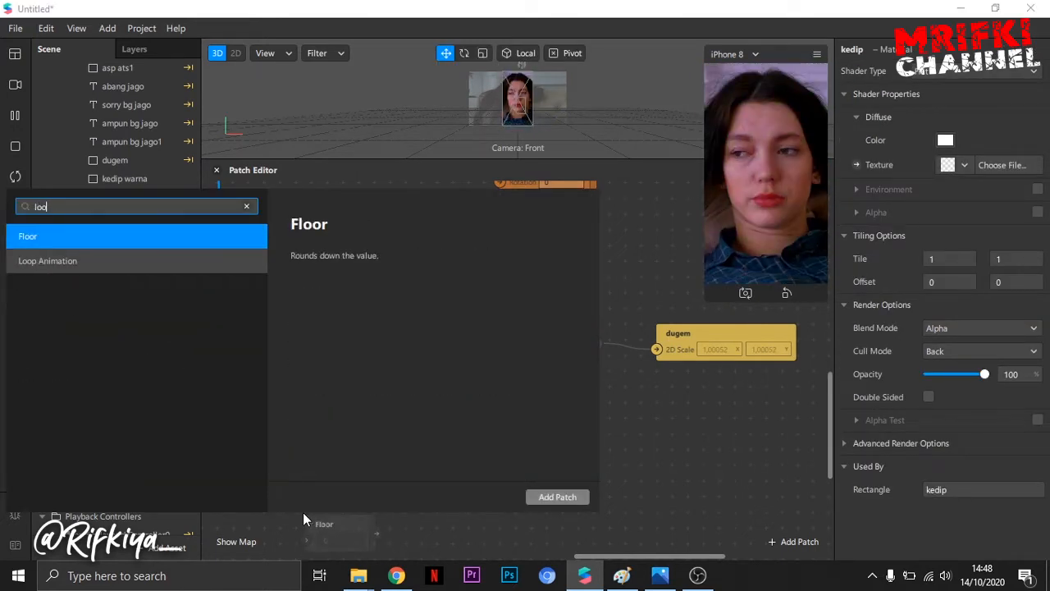
double_click(39, 254)
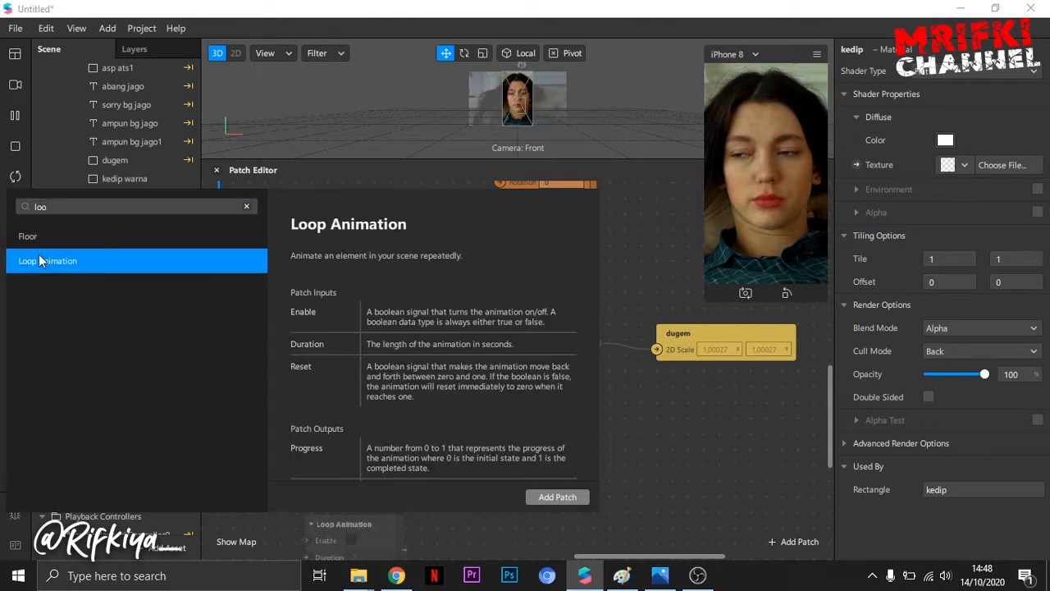
drag(360, 524, 359, 443)
- Add an Option Picker patch fed by the second Loop Animation's progress output and place it below the Transition patch
drag(397, 475, 466, 470)
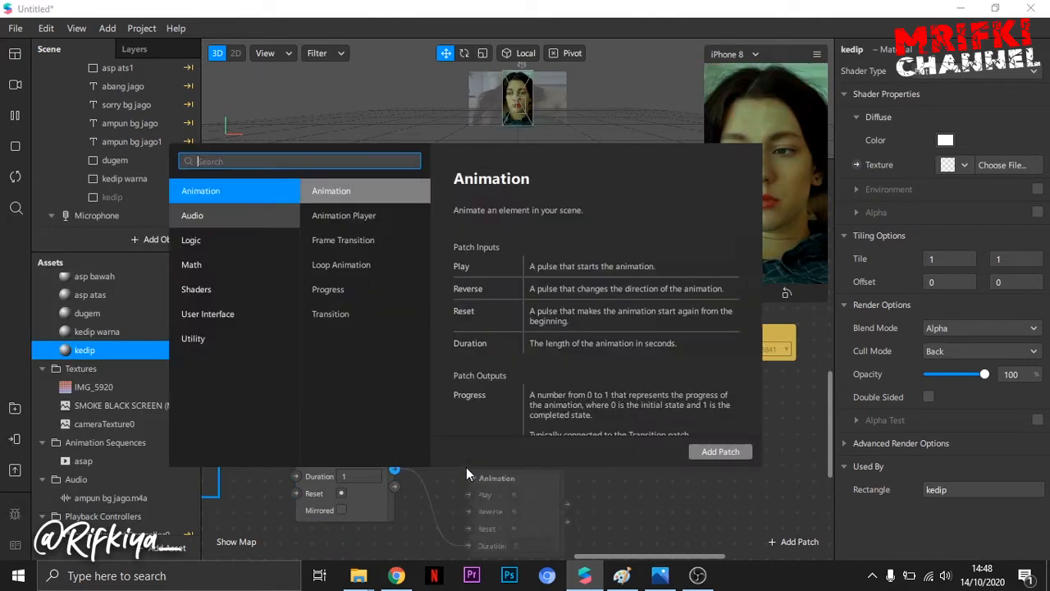
text(op)
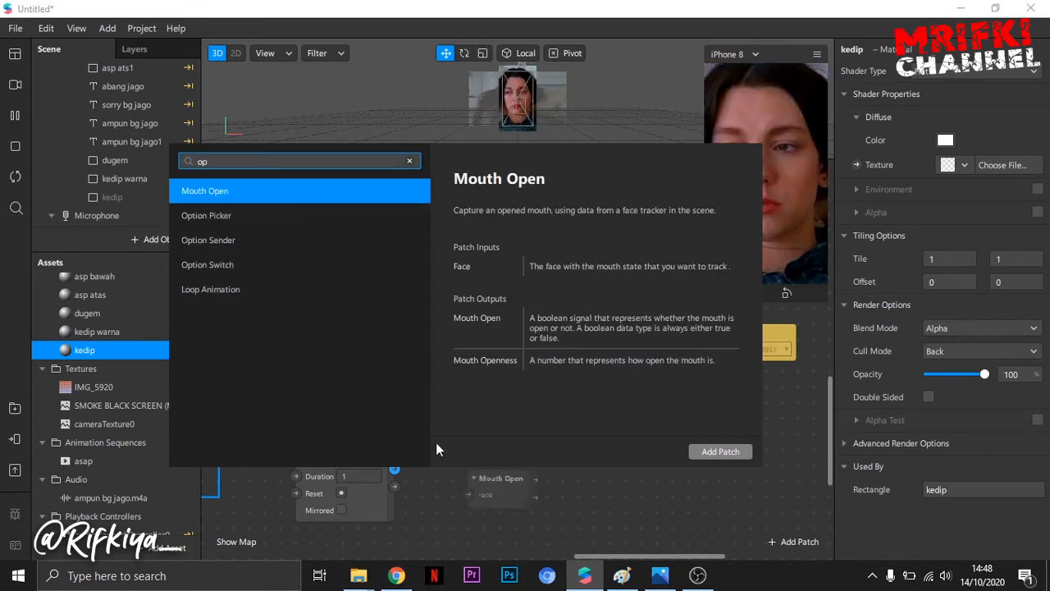
click(232, 217)
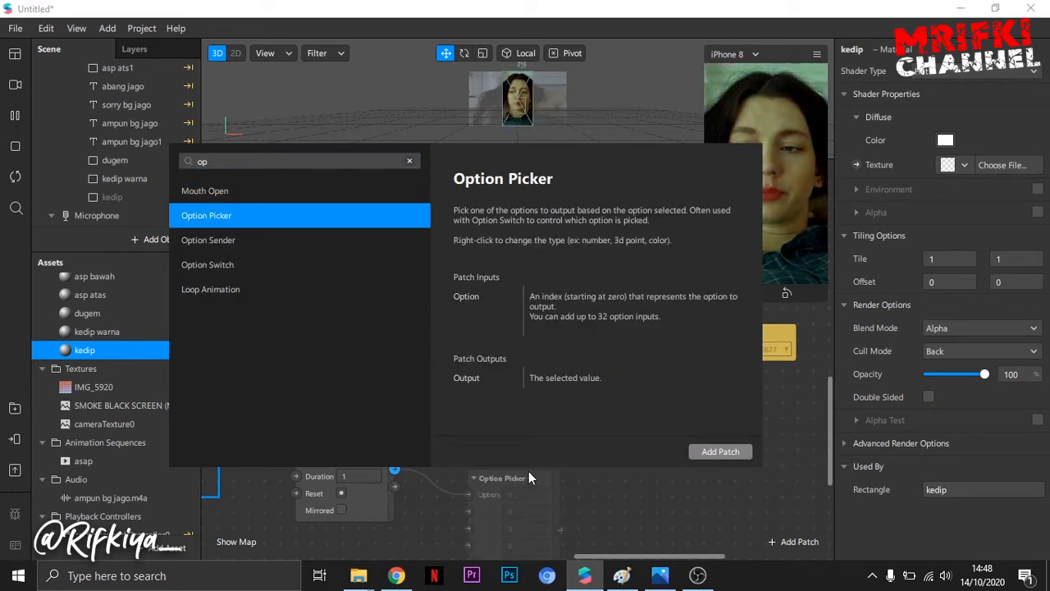
drag(496, 485, 464, 430)
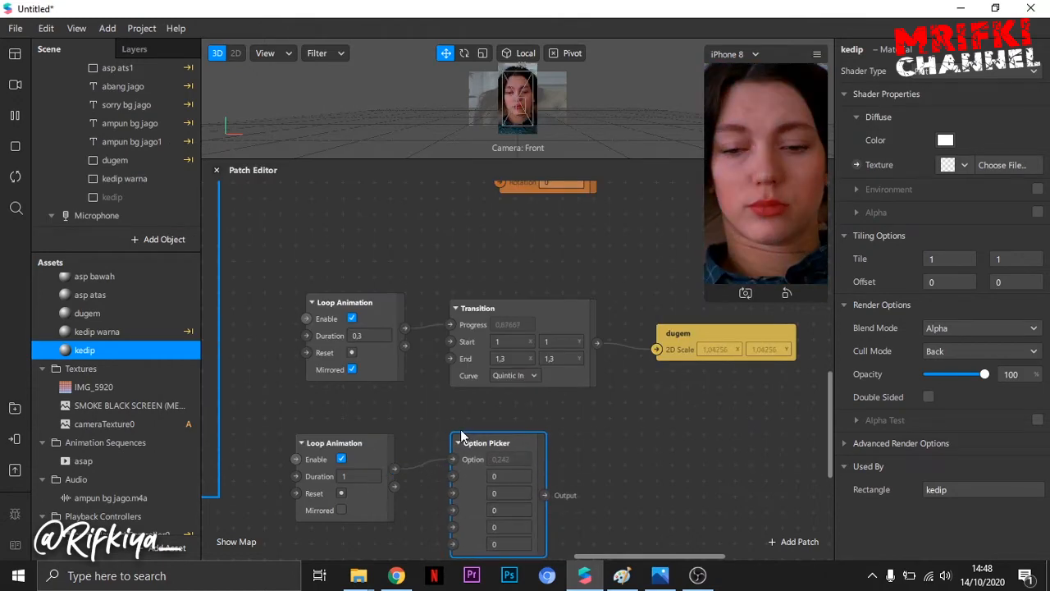
- Change the Option Picker patch's data type to Color
scroll(471, 468, down, 3)
click(500, 511)
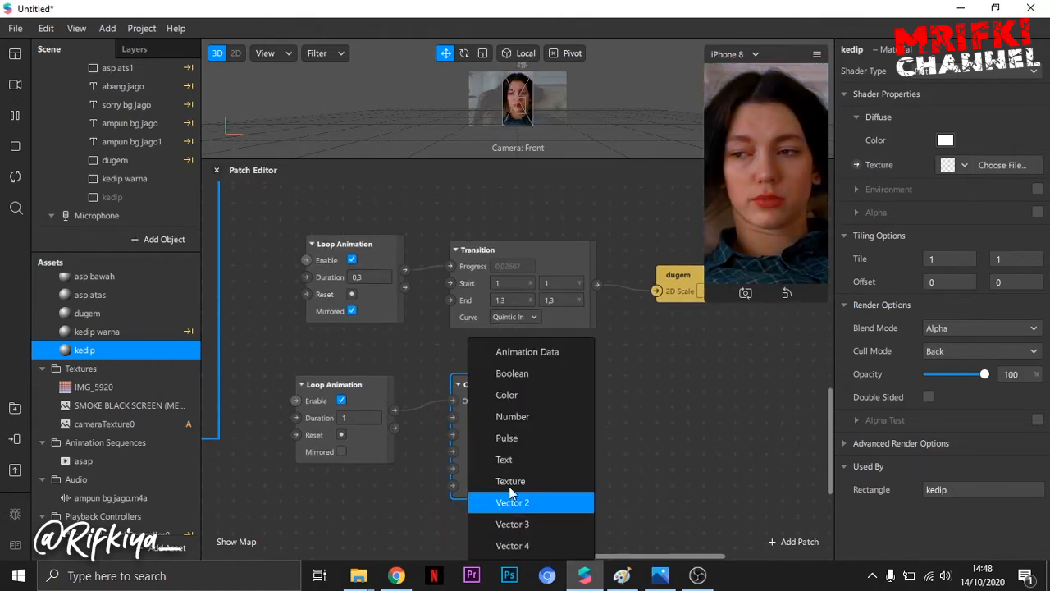
click(523, 397)
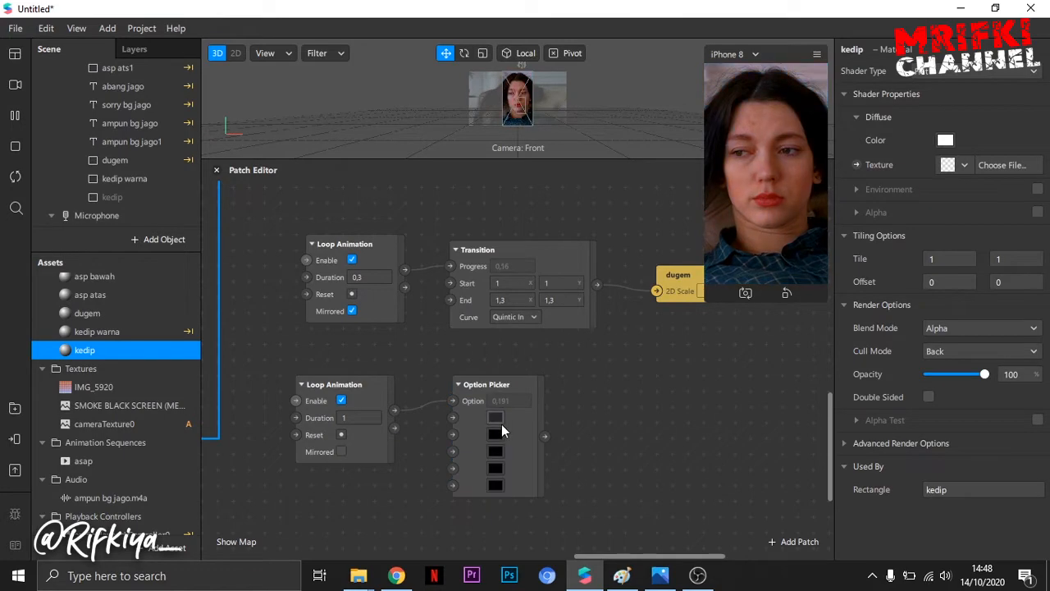
- Set the first, third and fifth colors of the Option Picker patch to white (#ffffff)
click(494, 435)
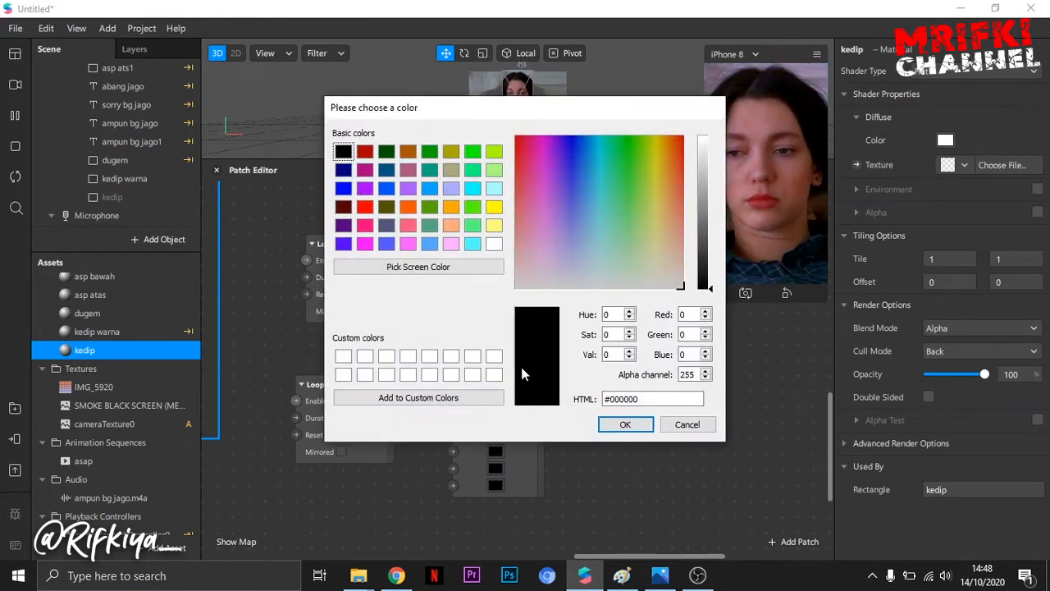
click(493, 244)
click(629, 425)
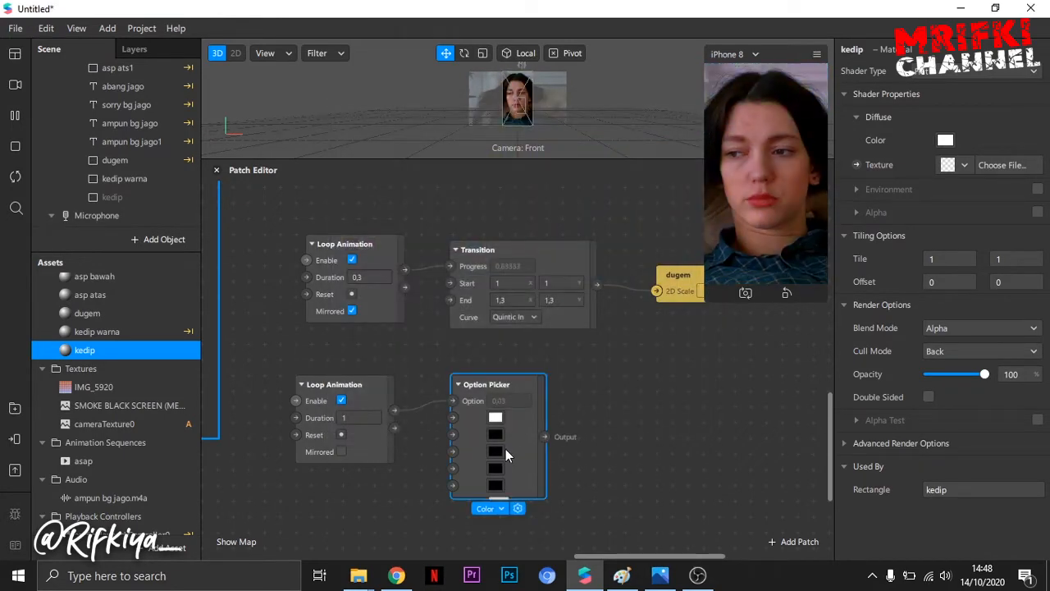
click(502, 451)
click(493, 244)
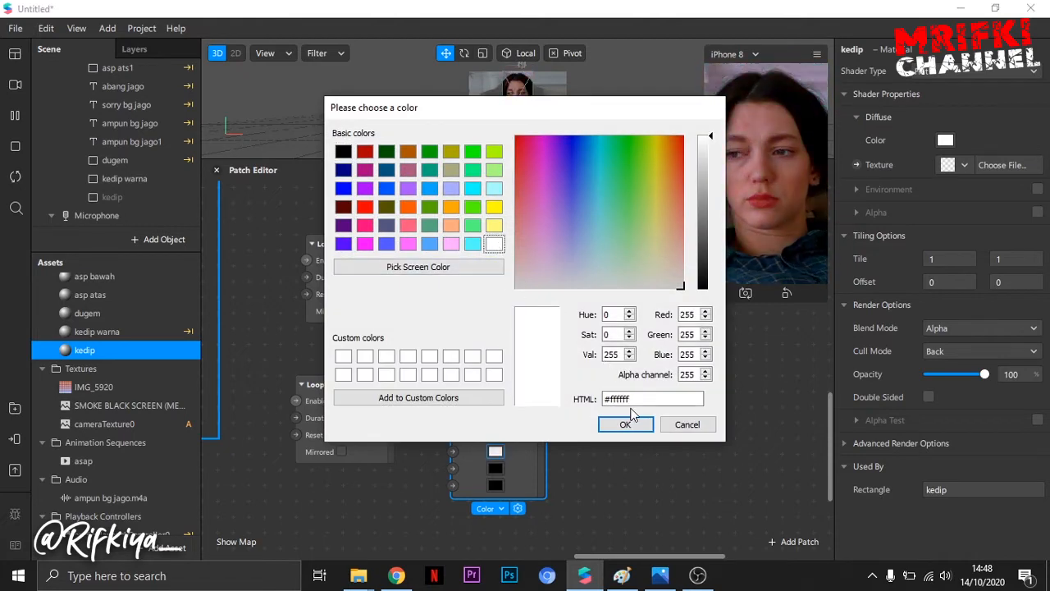
click(625, 424)
click(496, 485)
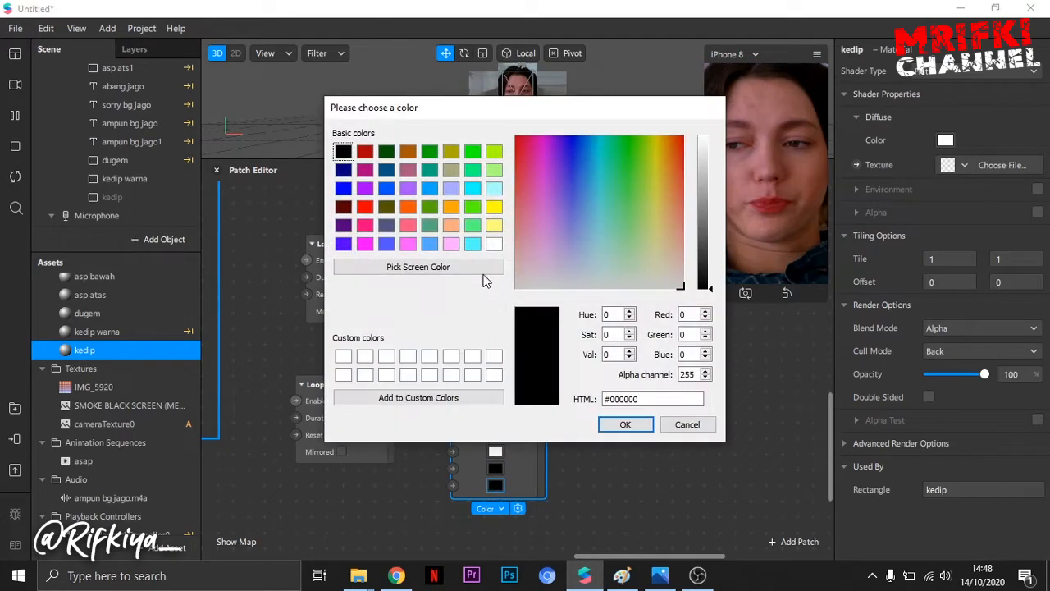
click(493, 244)
click(608, 425)
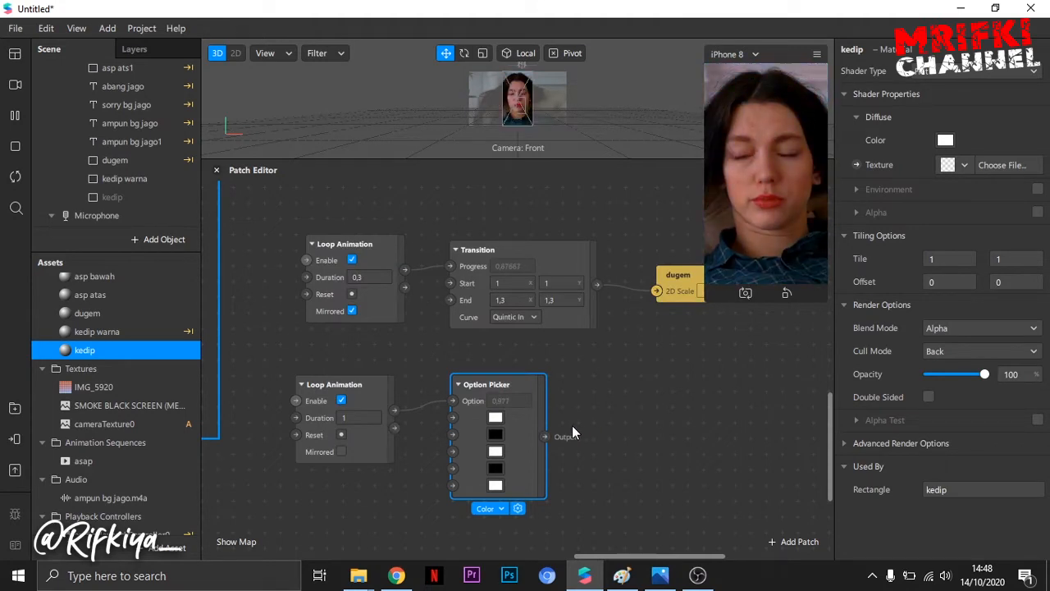
- Create a texture patch for the kedip material, feed it from the Option Picker's output, and set the material's blend mode to Multiply
click(856, 166)
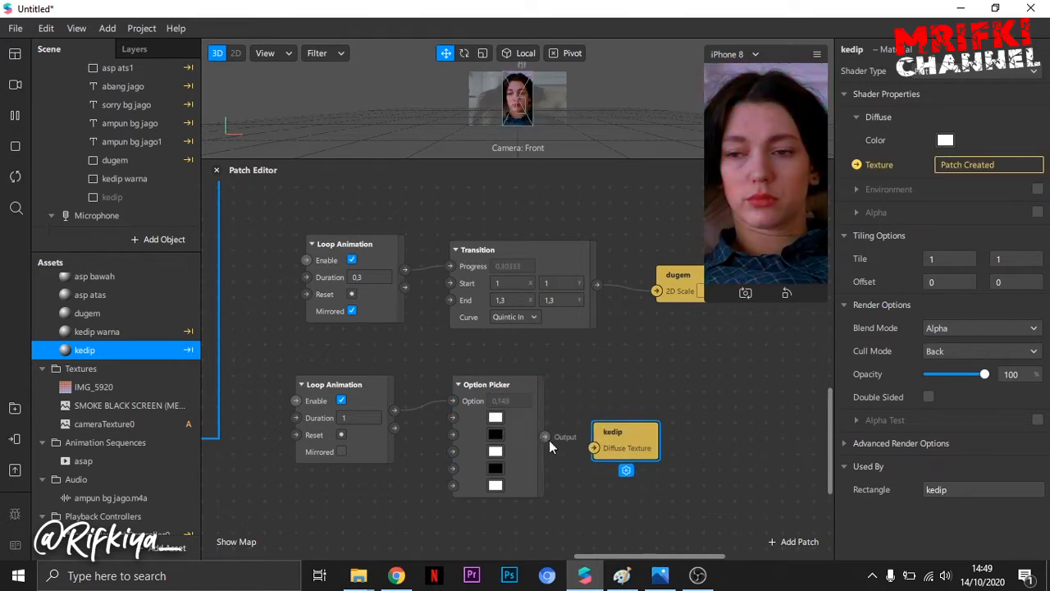
drag(611, 433, 595, 416)
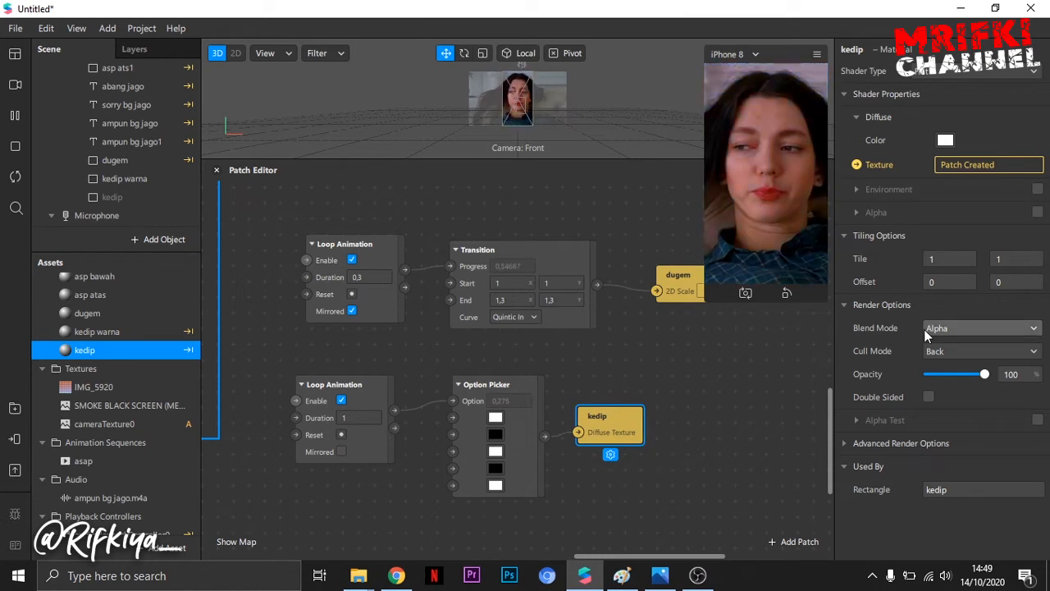
click(943, 328)
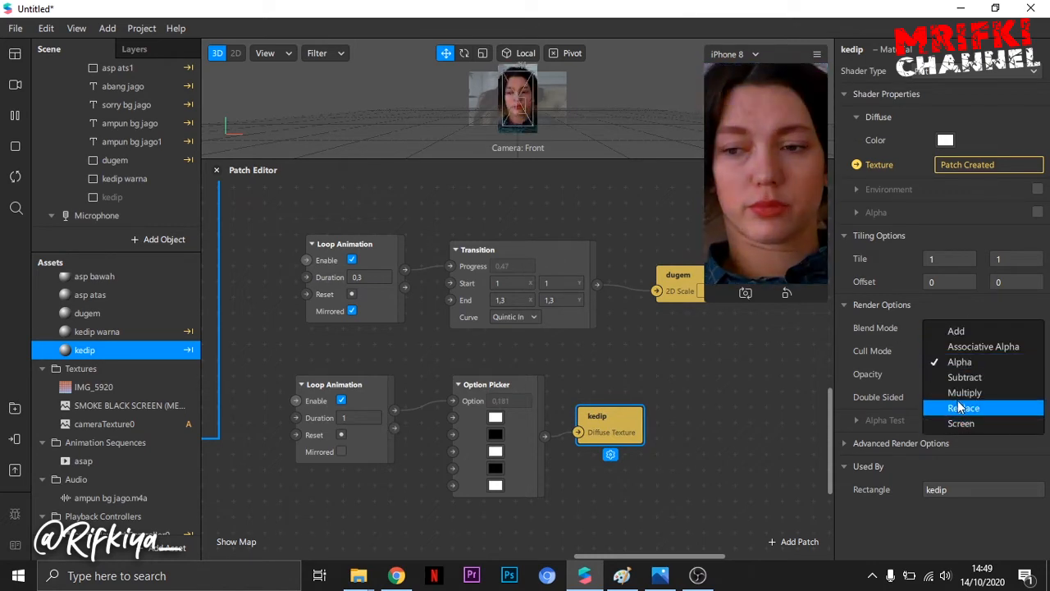
click(959, 396)
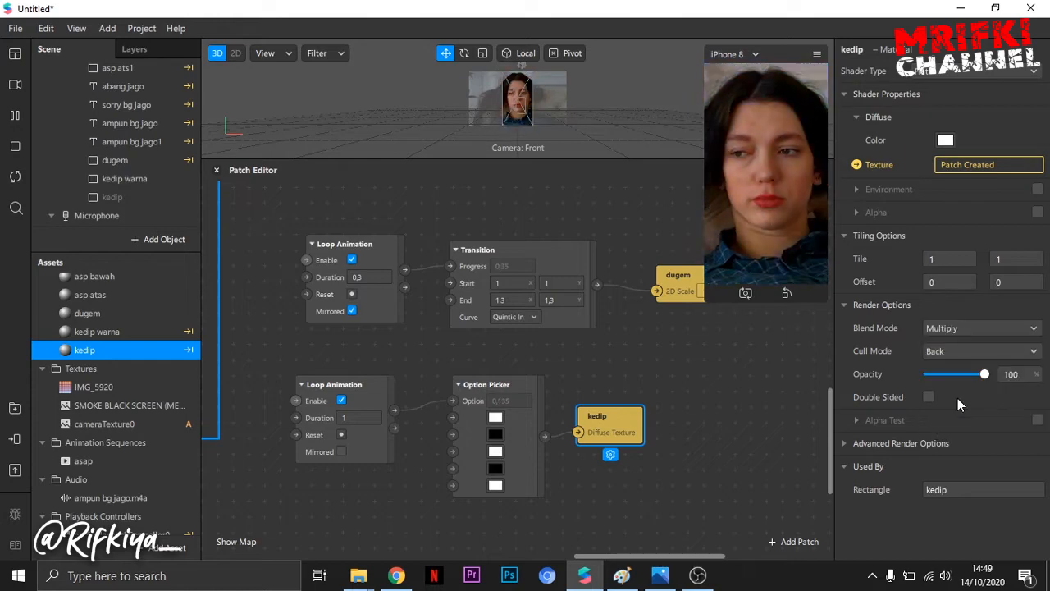
- Hide the dugem and kedip warna rectangles and make the kedip rectangle visible
click(115, 178)
click(112, 159)
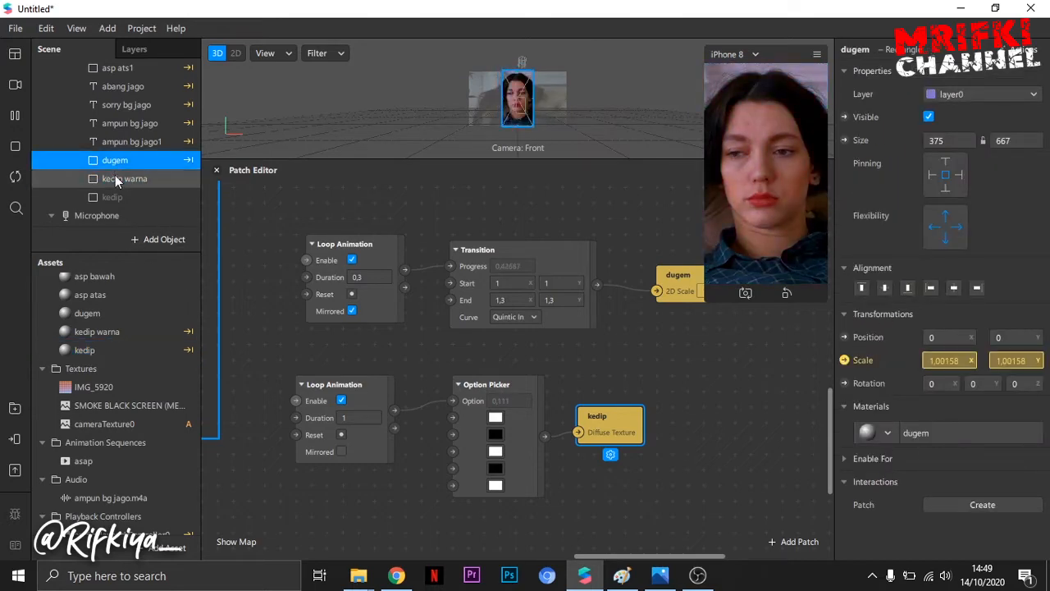
ctrl+click(115, 179)
click(928, 118)
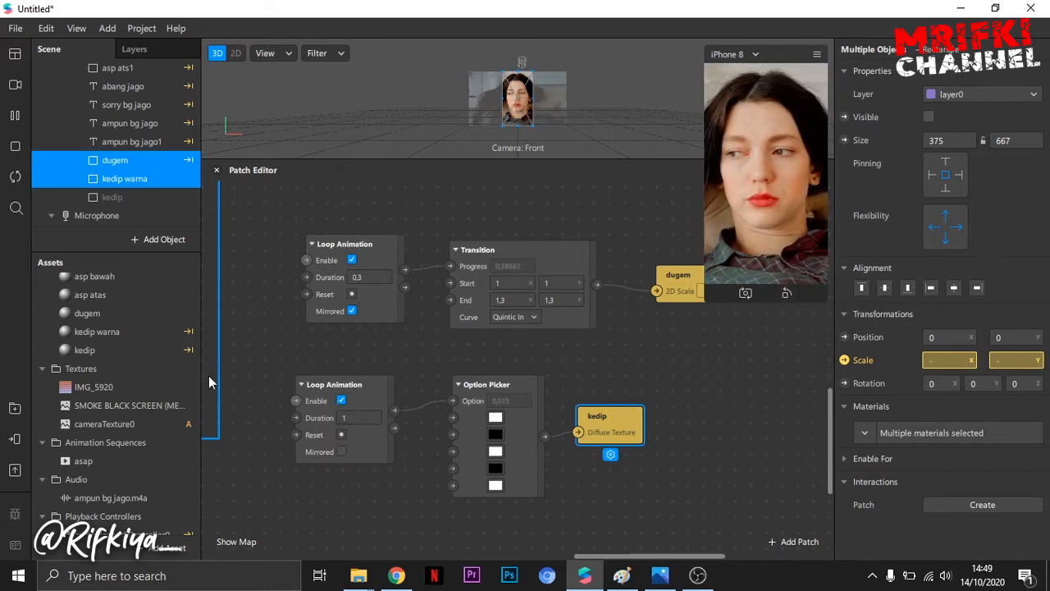
click(104, 198)
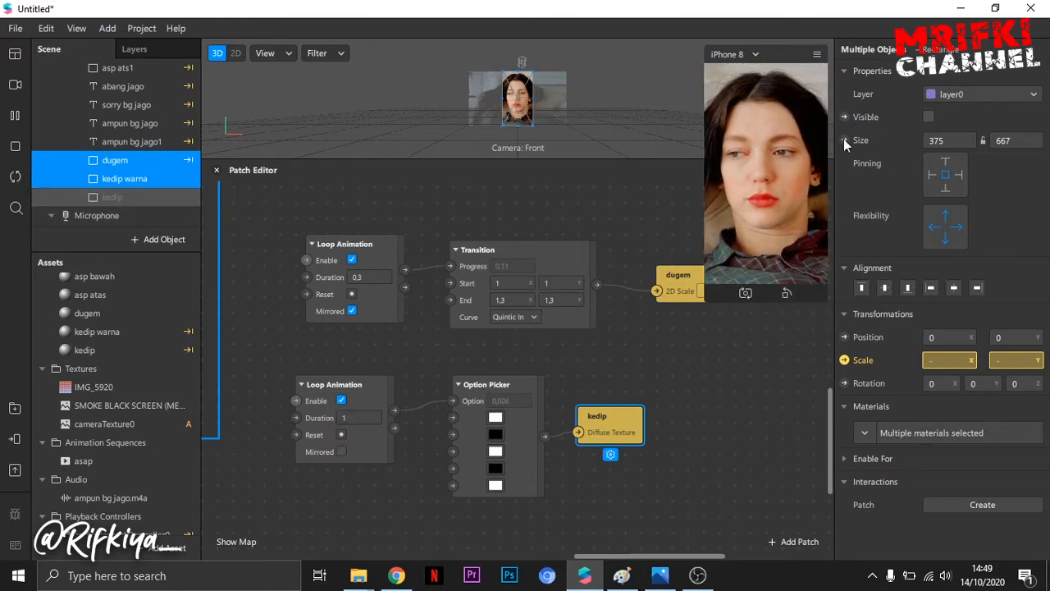
click(928, 117)
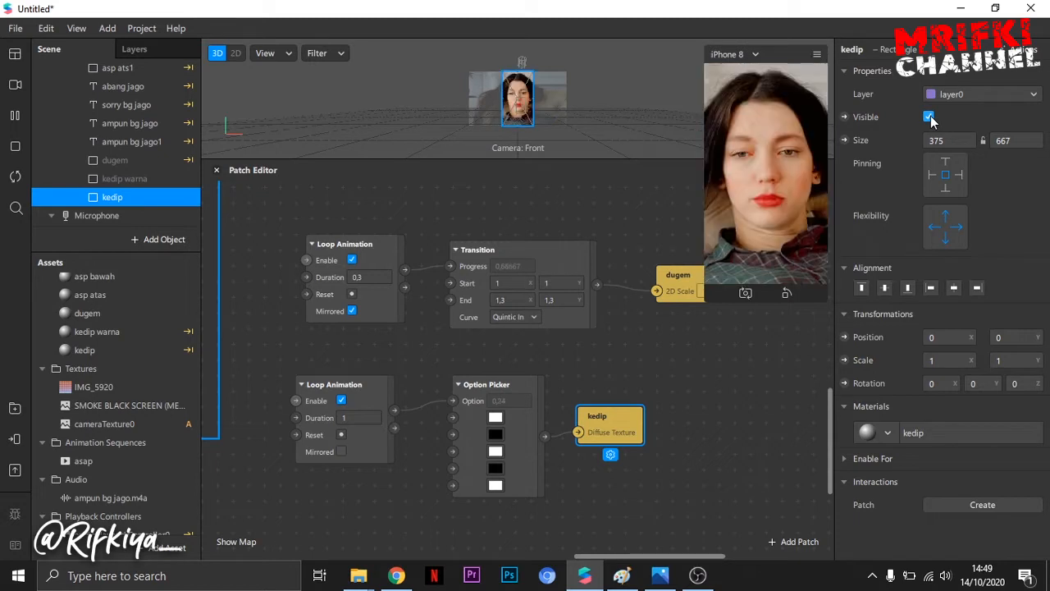
- Set the kedip material's blend mode to Screen and lower its opacity to 36%
double_click(98, 349)
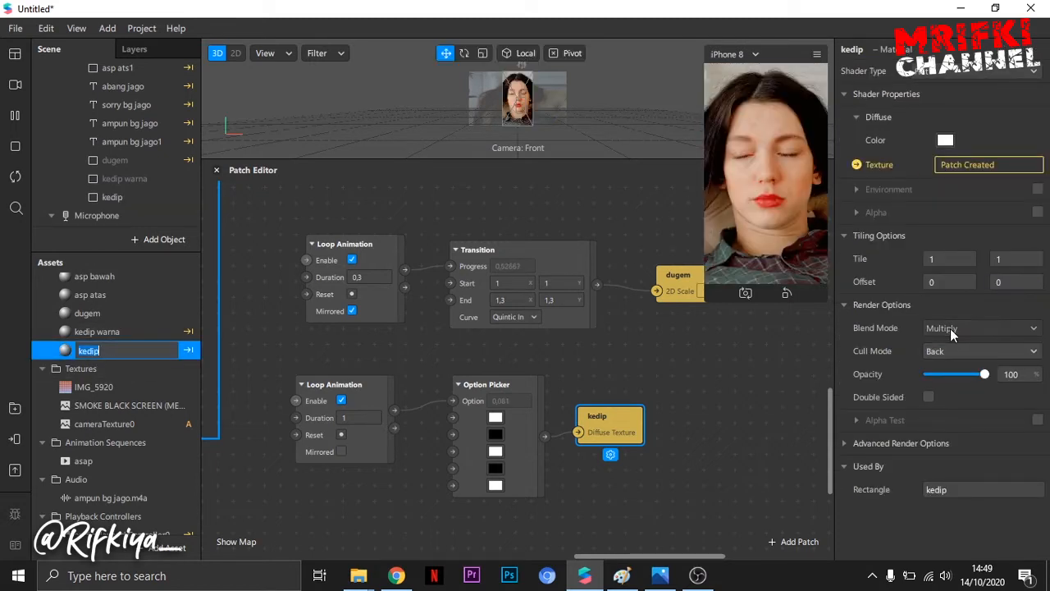
click(950, 329)
click(956, 423)
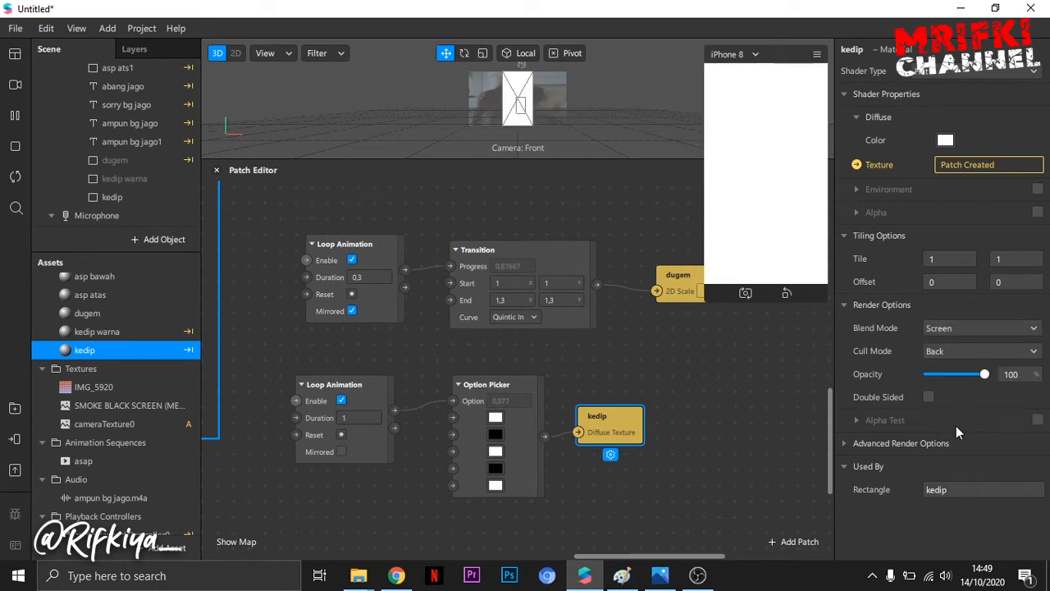
drag(956, 373, 953, 371)
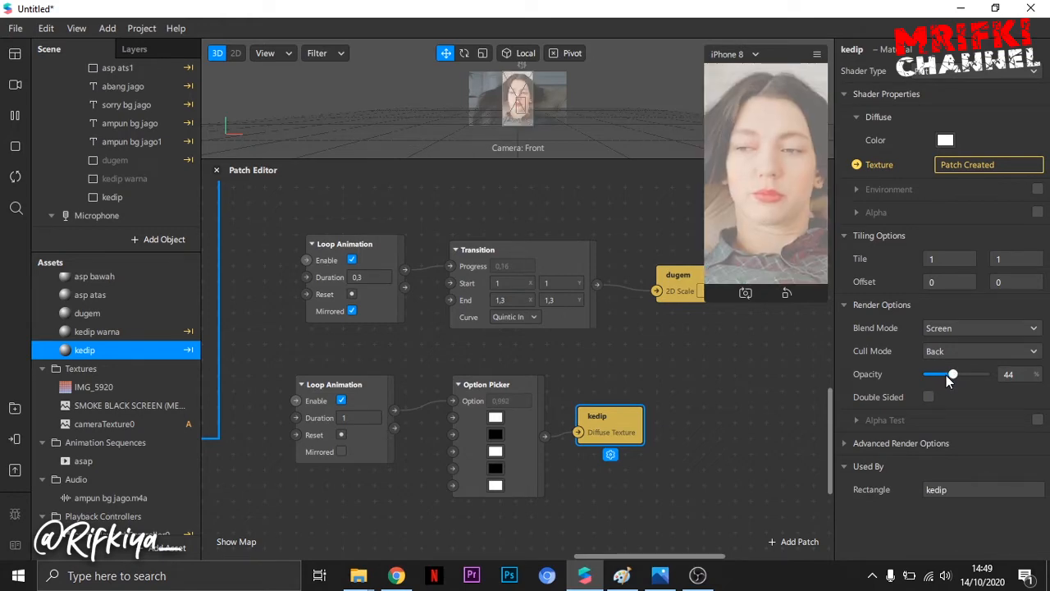
drag(946, 375, 949, 374)
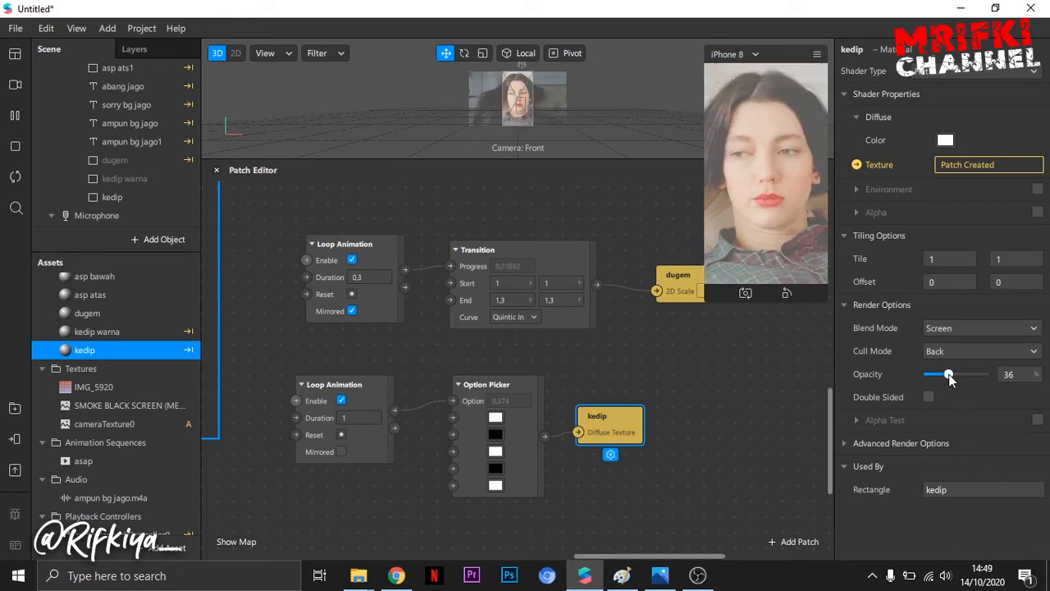
- Set the duration of the Loop Animation feeding the Option Picker to 0,08 and enable Mirrored on it
click(361, 417)
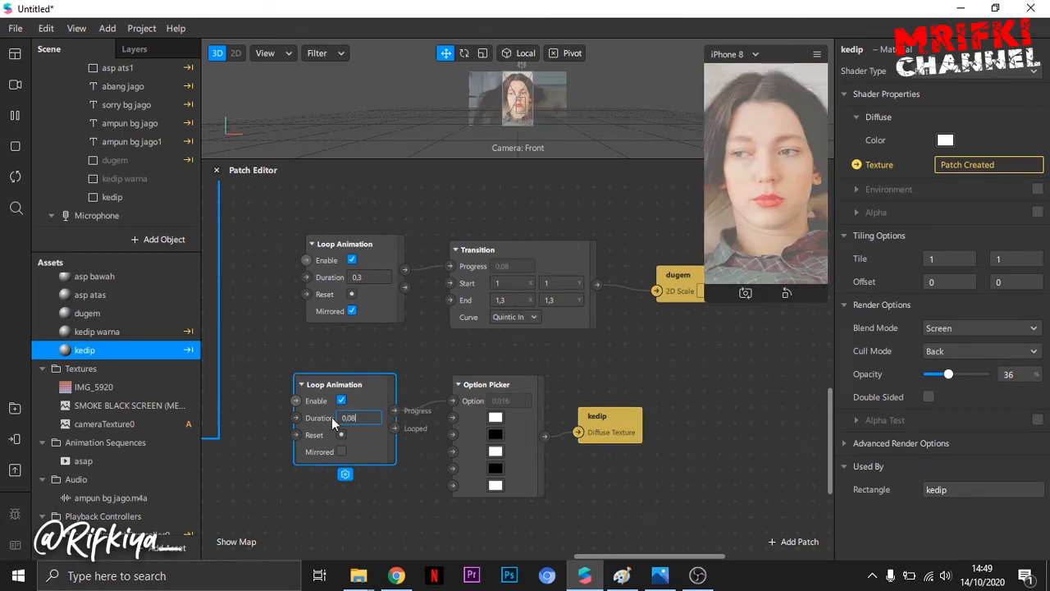
click(394, 496)
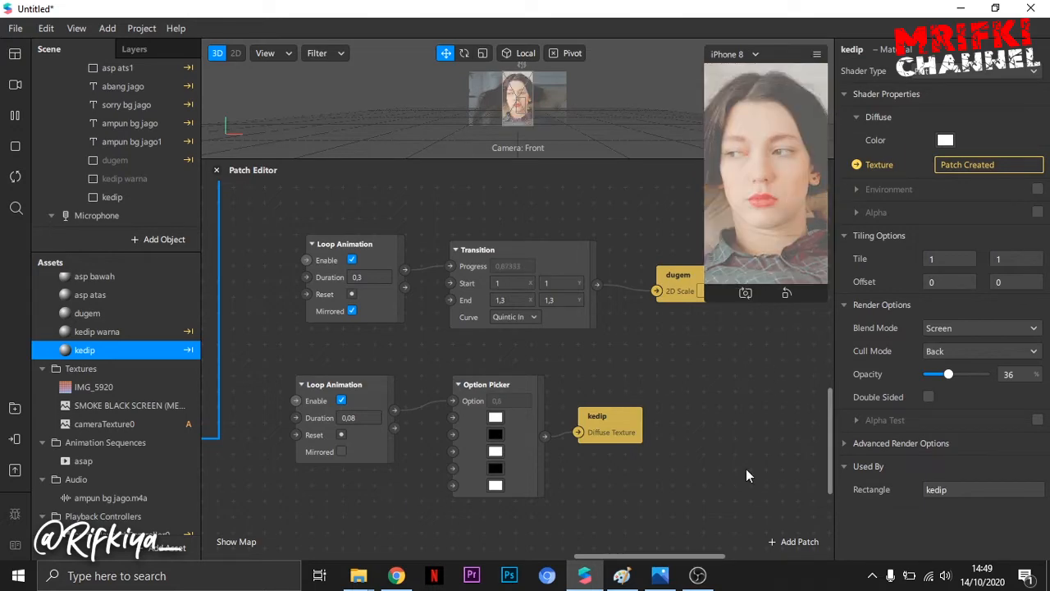
click(341, 452)
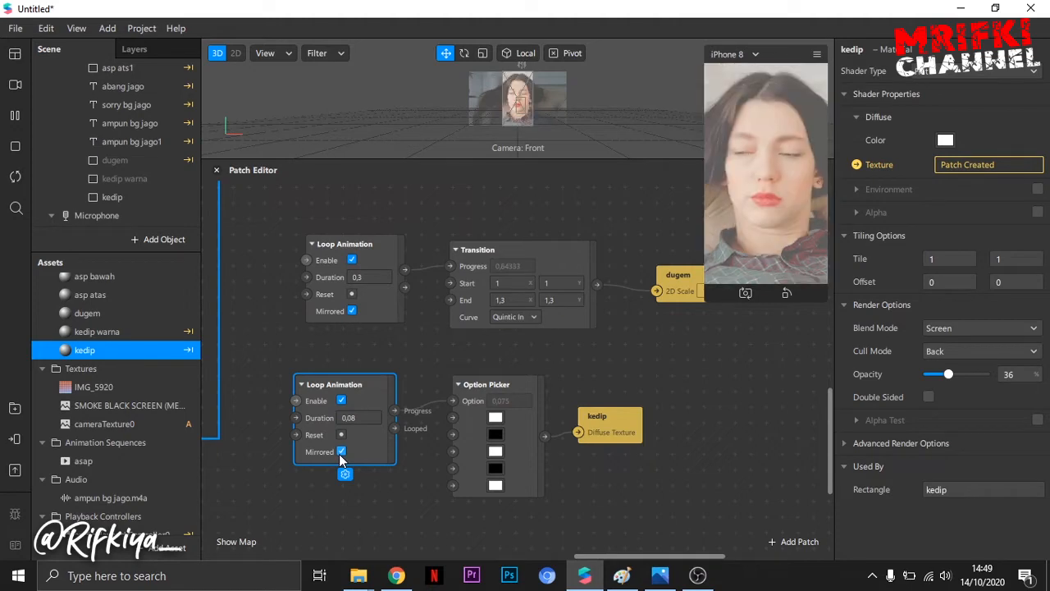
click(395, 520)
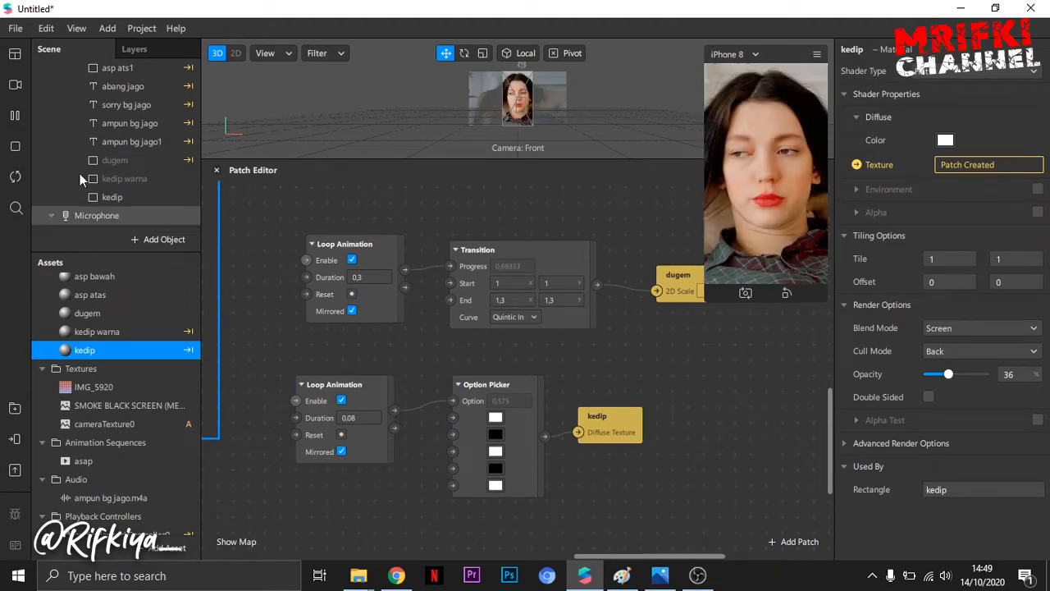
- Make the dugem and kedip warna rectangles visible again
click(124, 160)
shift+click(129, 179)
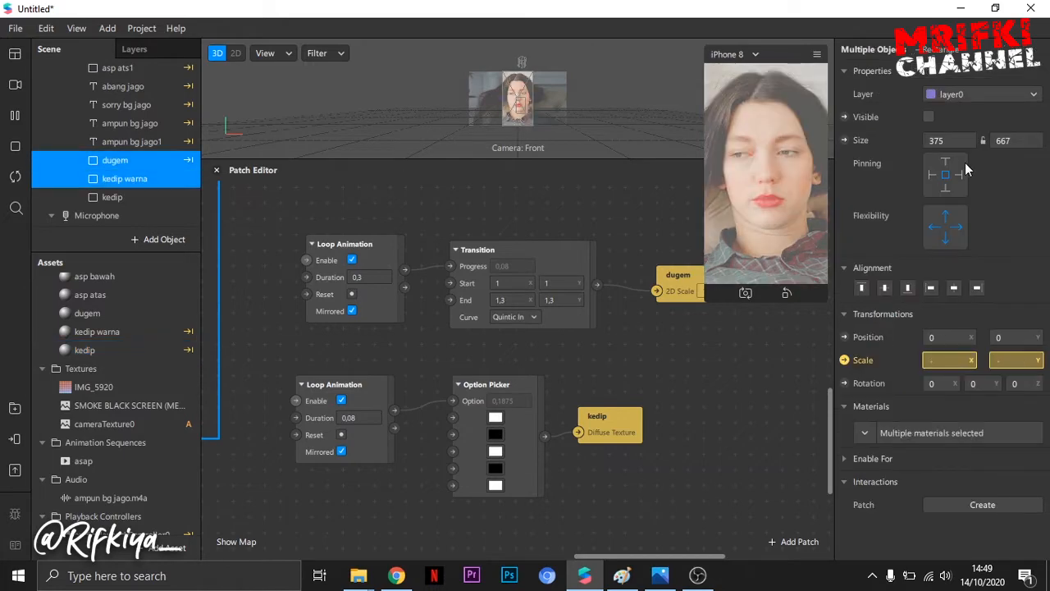
click(929, 117)
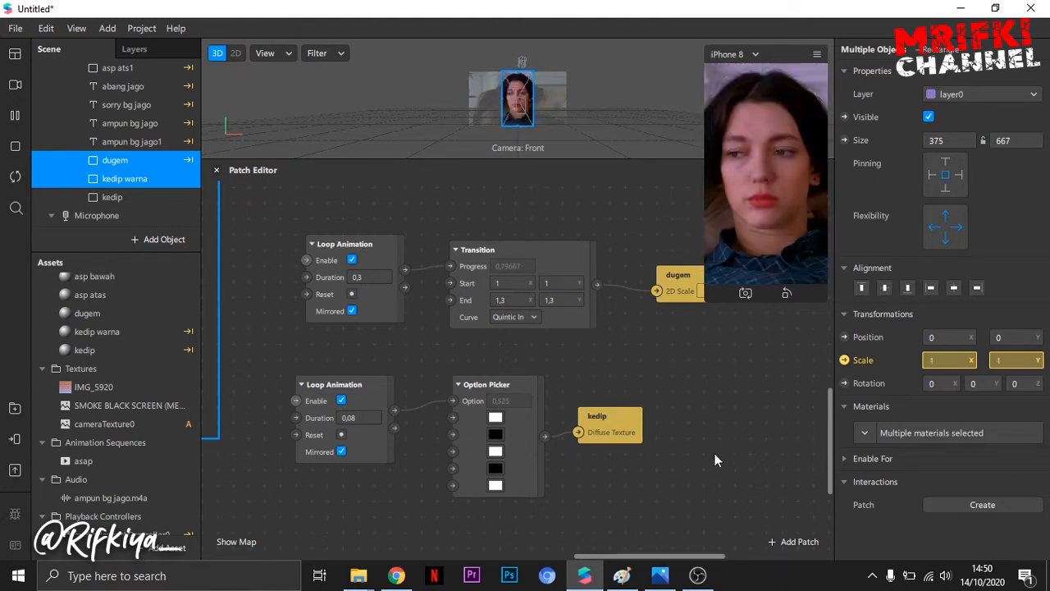
- Shrink the simulator preview and enlarge the Patch Editor around the Offset and comparison patches
drag(673, 556, 632, 546)
scroll(574, 536, left, 1)
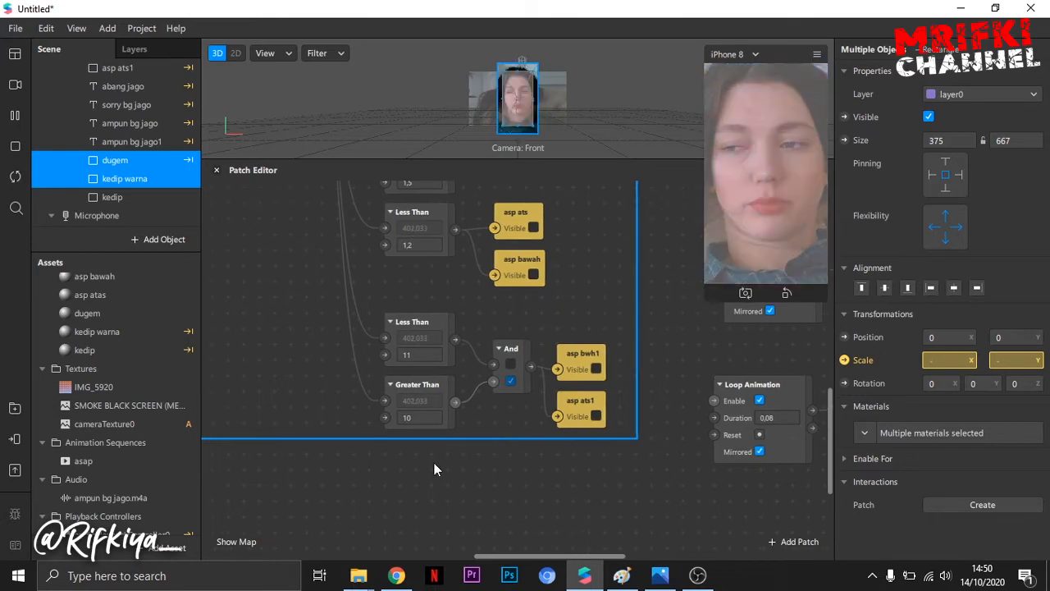
scroll(293, 378, up, 1)
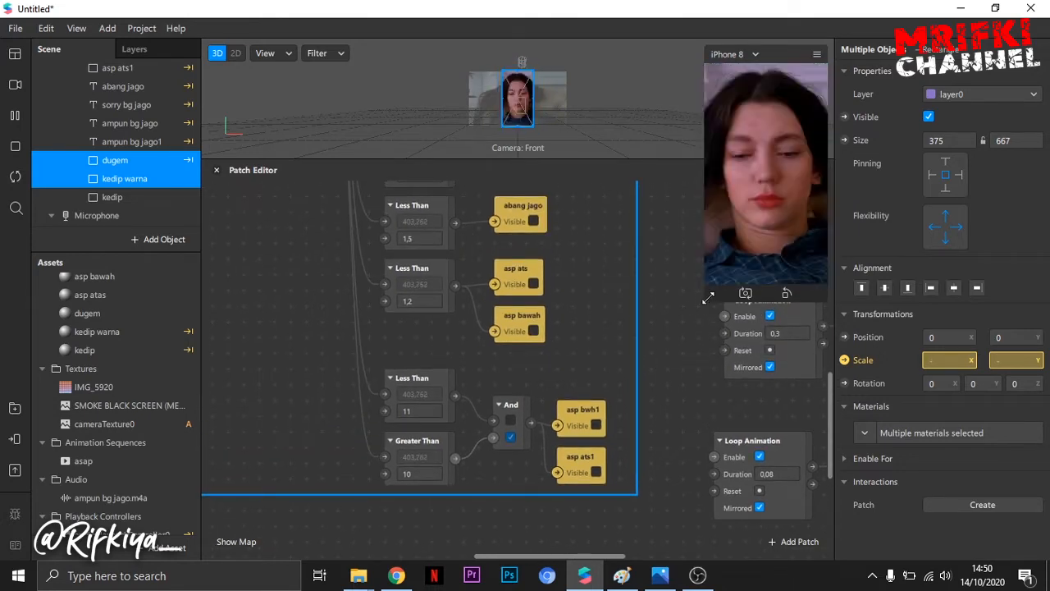
drag(704, 299, 759, 205)
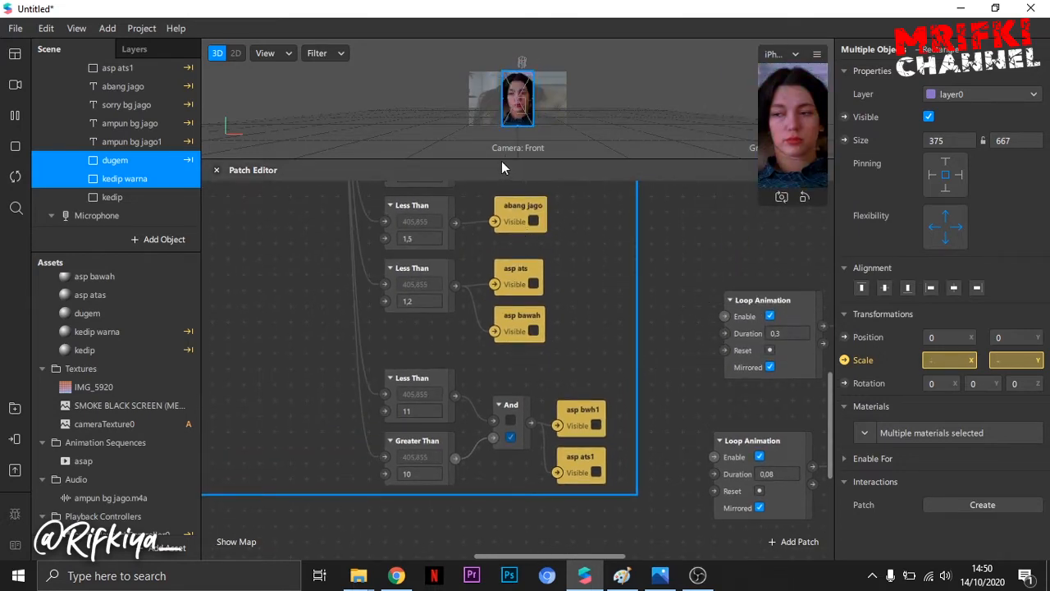
drag(506, 160, 490, 89)
scroll(389, 259, up, 3)
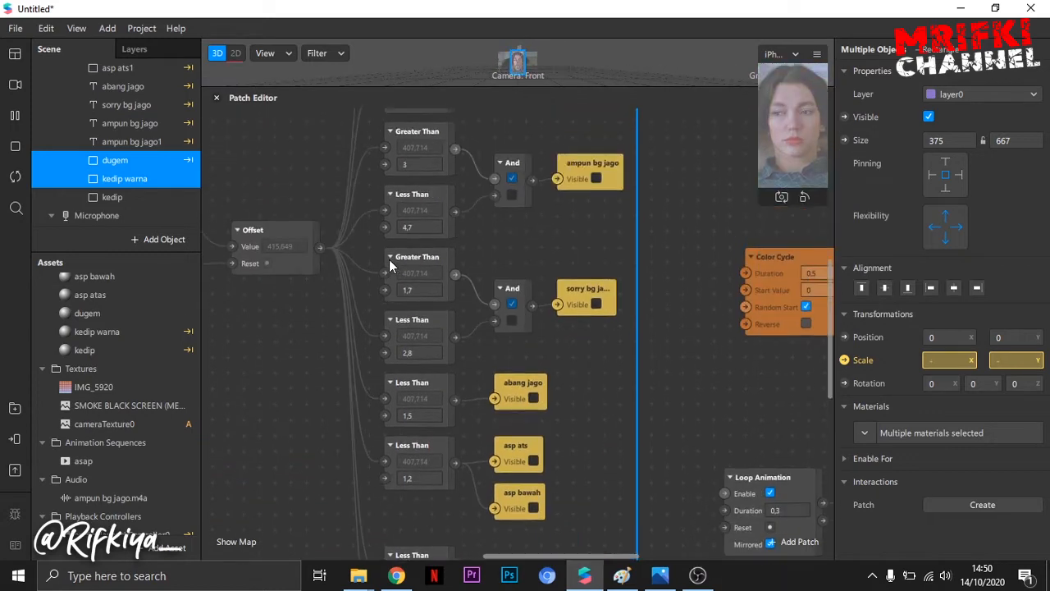
- Switch to Paint, examine the reference wiring for the dugem and kedip warna visibility patches, and return to Spark AR Studio
click(623, 575)
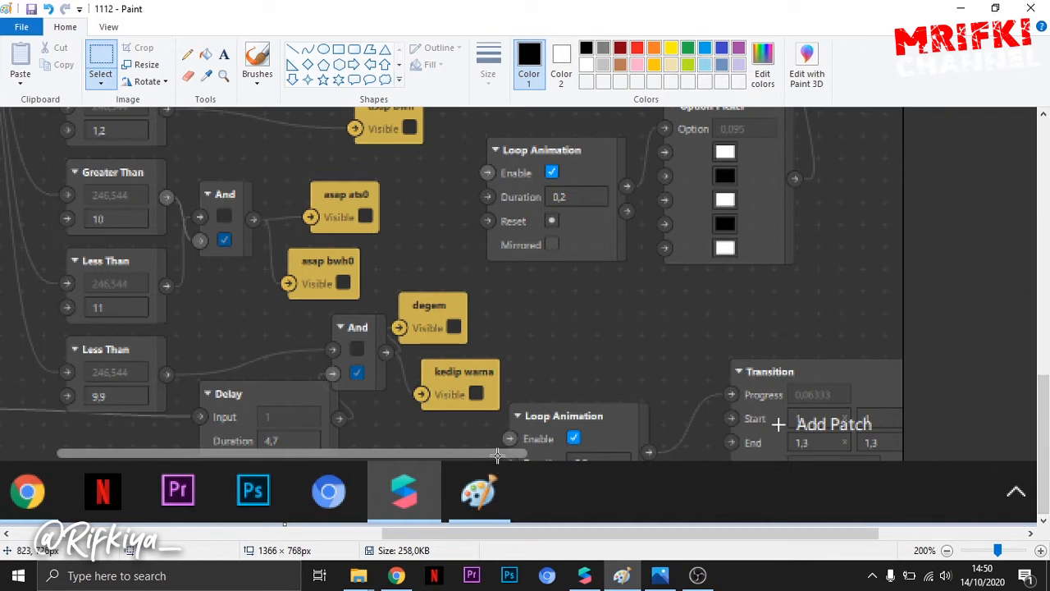
mouse_move(480, 532)
mouse_down()
mouse_move(337, 530)
mouse_move(304, 517)
mouse_move(294, 499)
mouse_up()
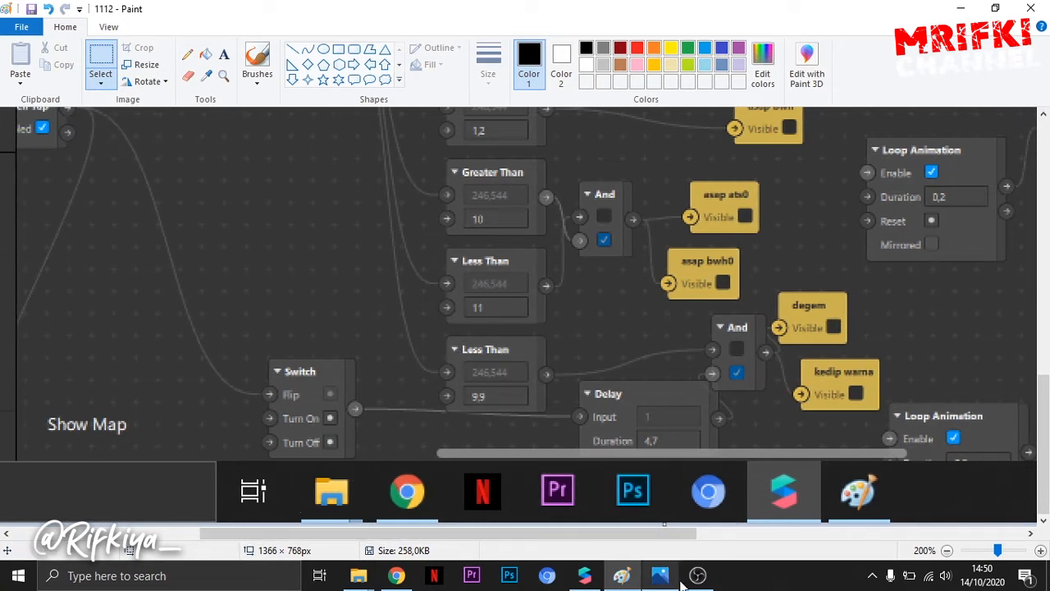
click(585, 579)
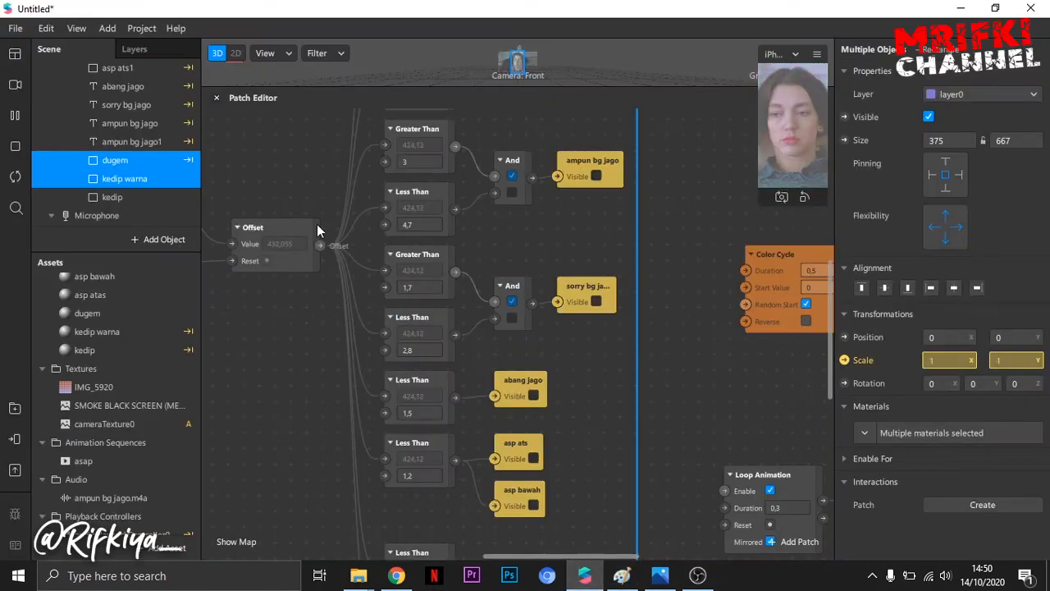
- Duplicate the Less Than patch with value 11 and place the copy below the Greater Than 10 patch
scroll(442, 426, down, 1)
scroll(434, 423, down, 5)
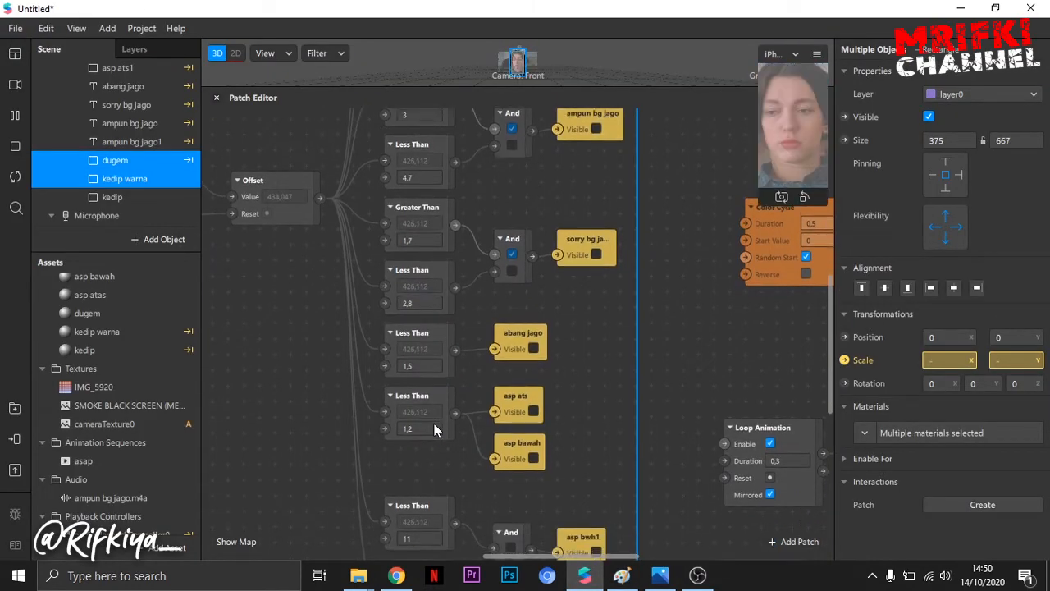
scroll(433, 424, up, 2)
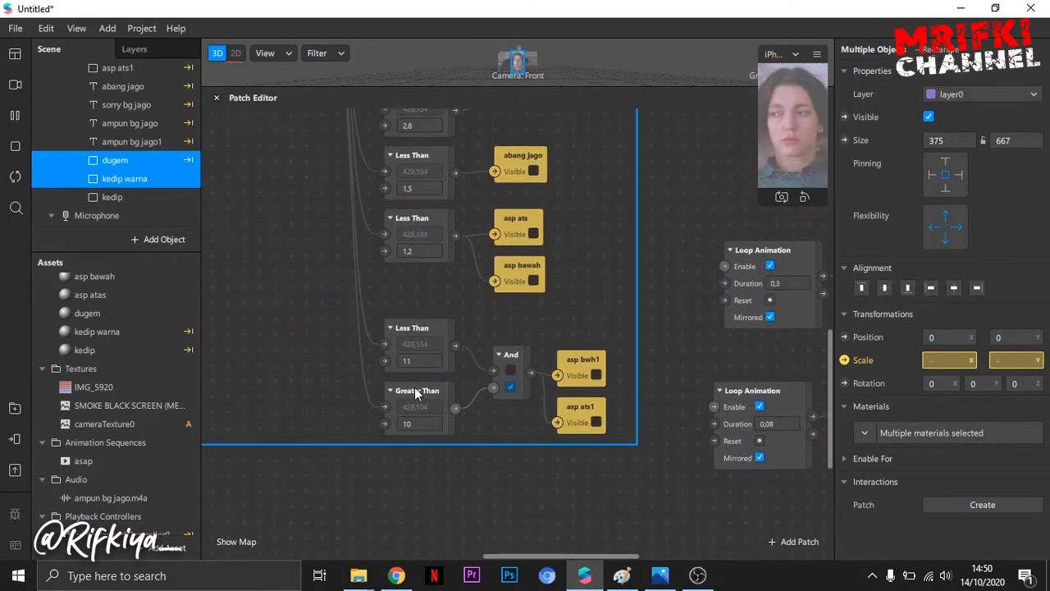
click(412, 326)
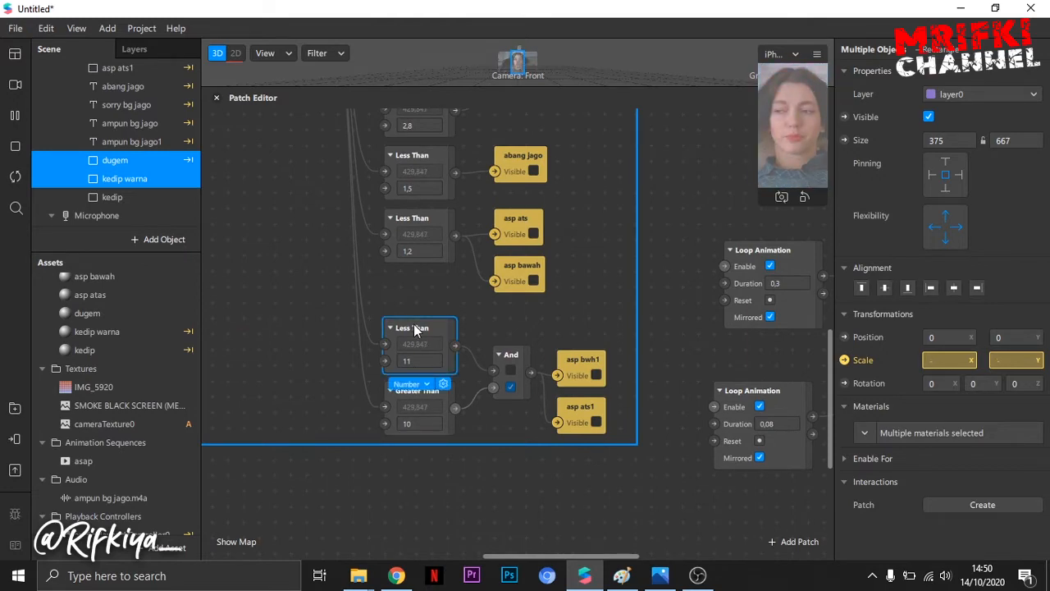
key(ctrl+d)
drag(435, 362, 401, 471)
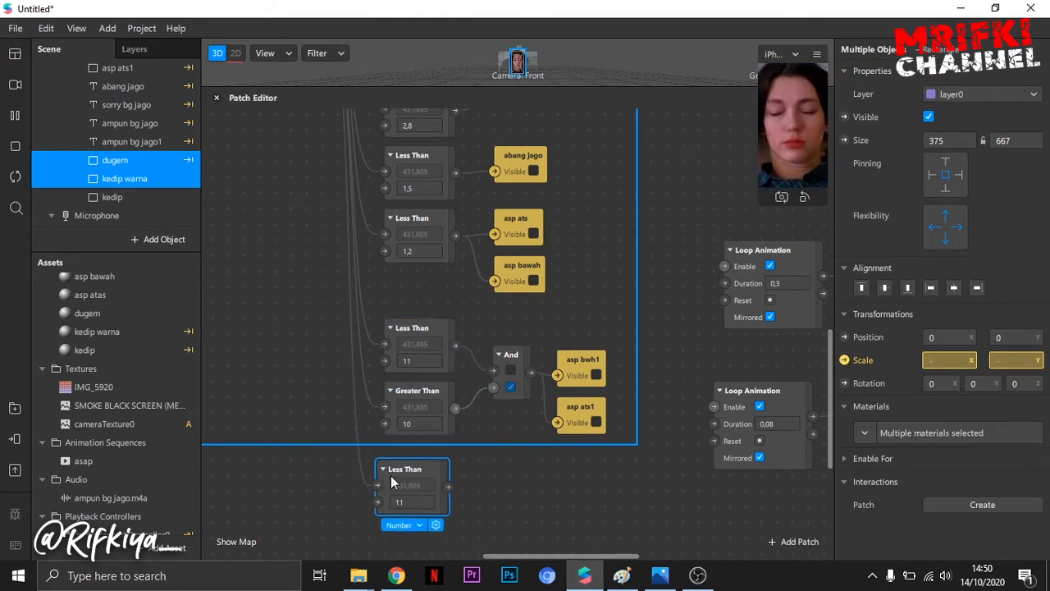
- Check the reference wiring in Paint and set the duplicated Less Than patch's comparison value to 9,9 in Spark AR Studio
click(622, 577)
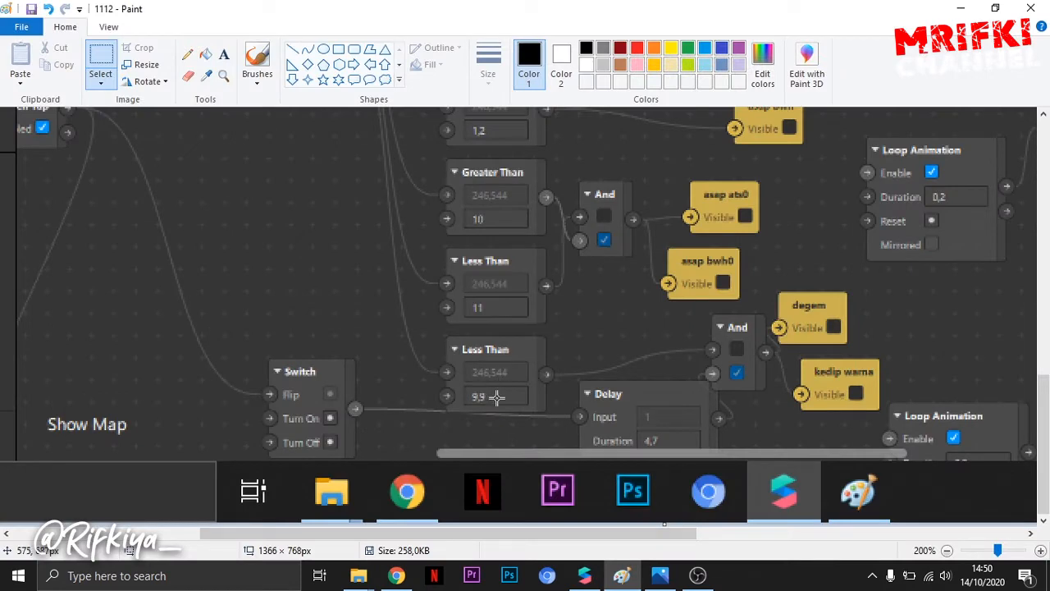
click(584, 576)
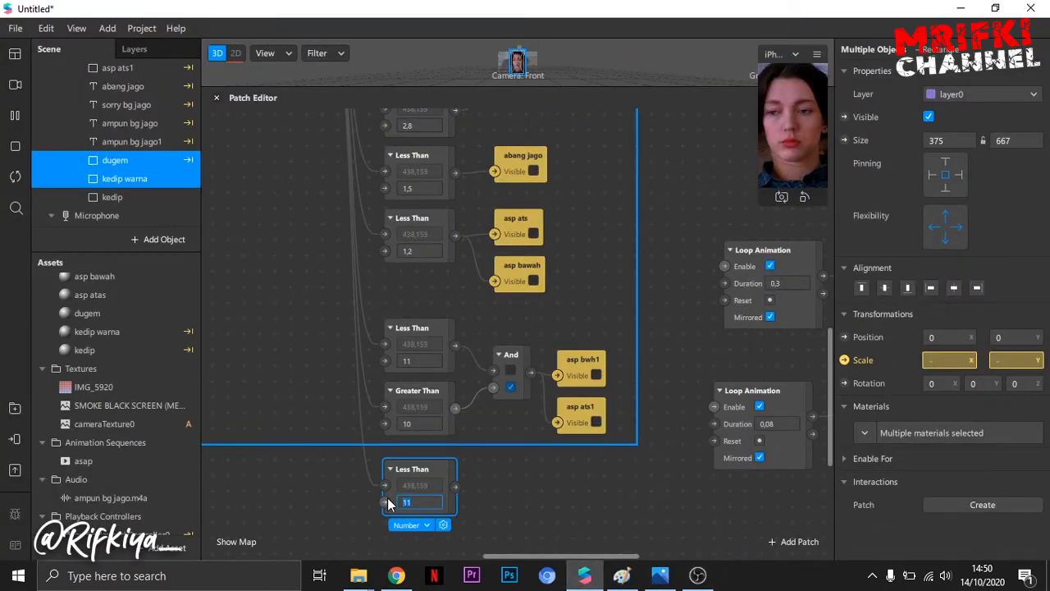
text(,9)
click(507, 513)
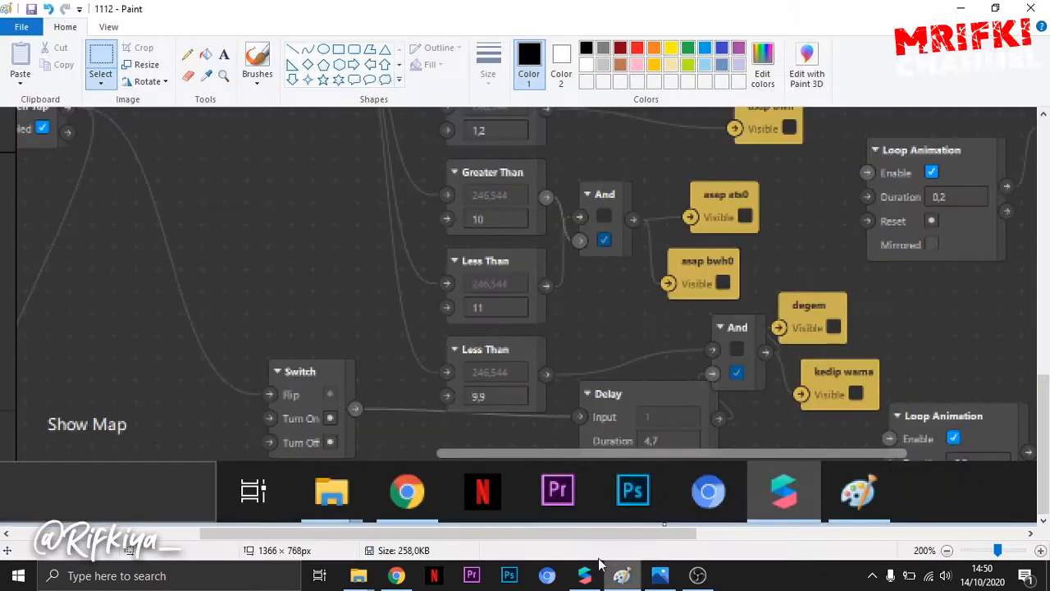
- Recheck the Paint reference and add an And patch connected to the output of the Less Than 9,9 patch
click(623, 575)
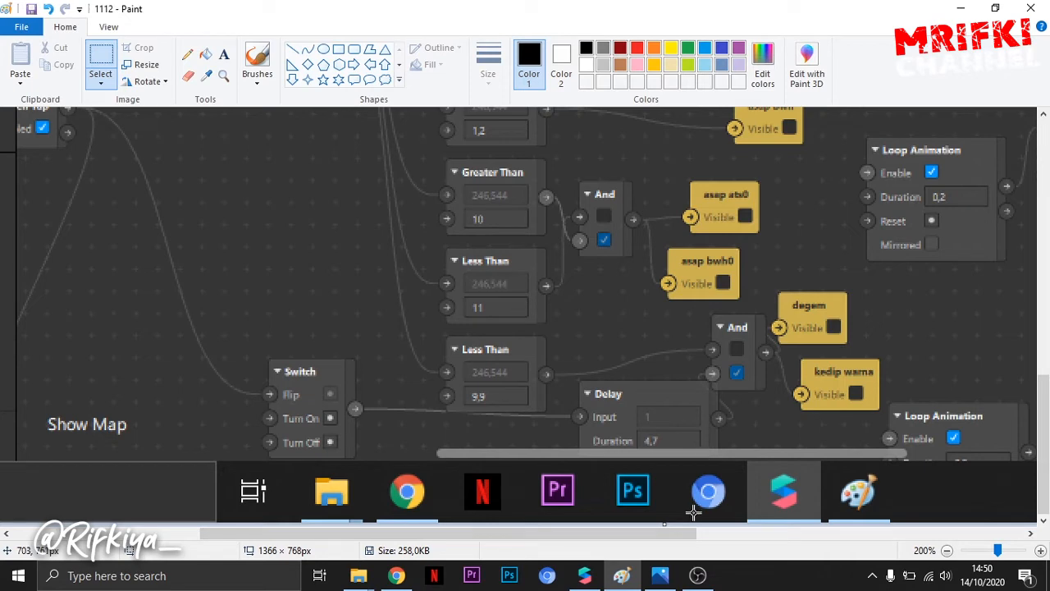
click(590, 577)
drag(520, 488, 525, 489)
text(and)
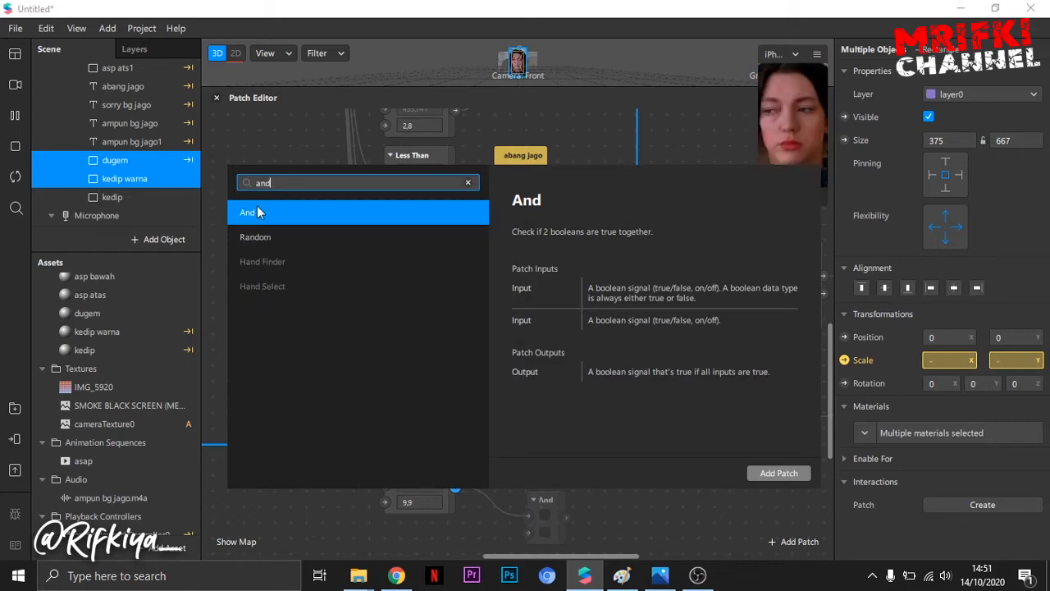
click(263, 218)
- Add a Delay patch below the Less Than 9,9 patch
scroll(396, 453, down, 1)
scroll(392, 476, down, 1)
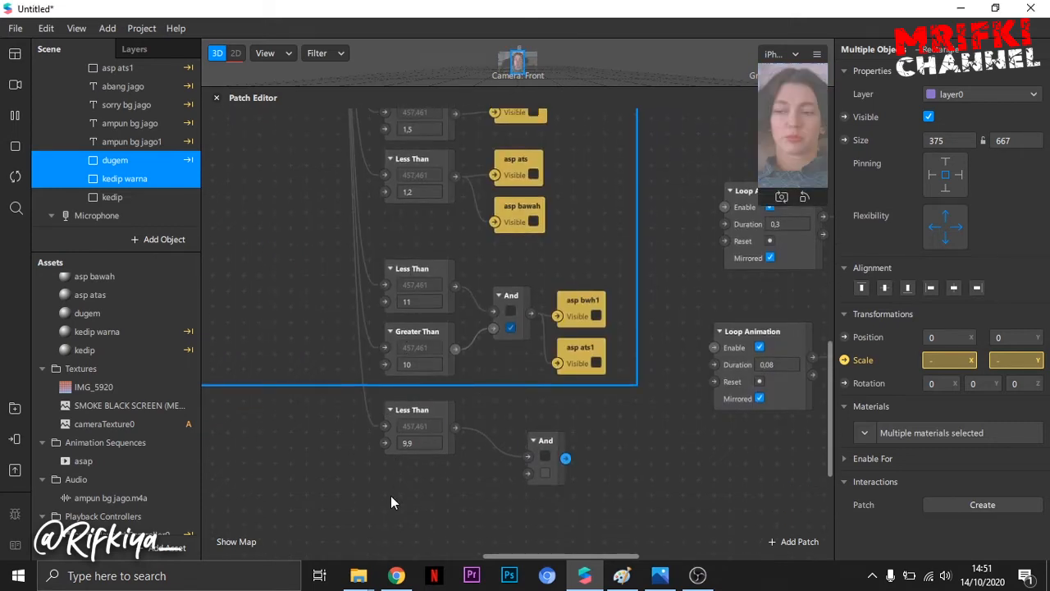
double_click(390, 495)
text(dela)
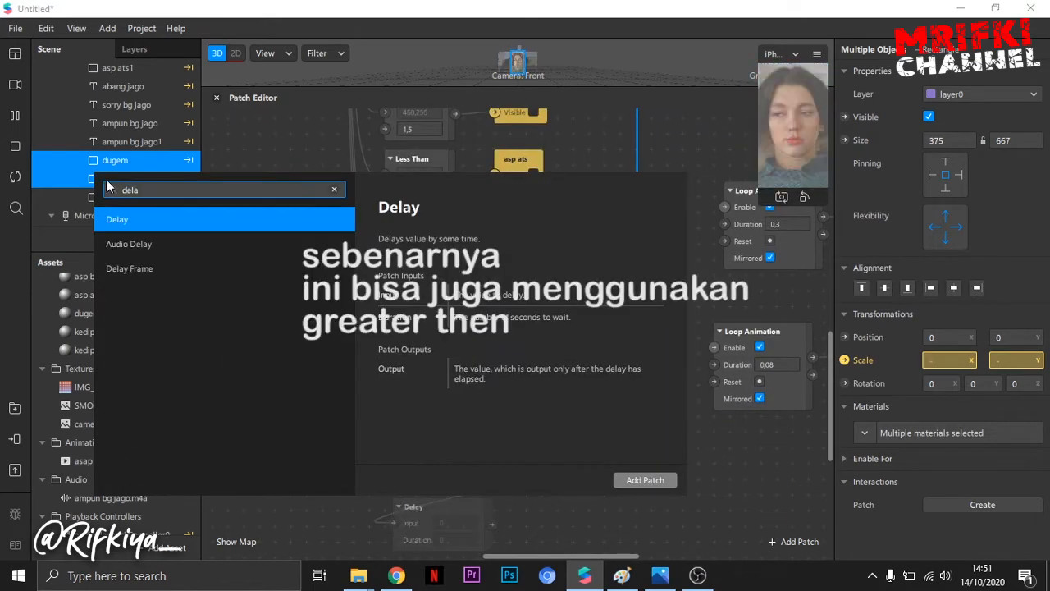
click(132, 226)
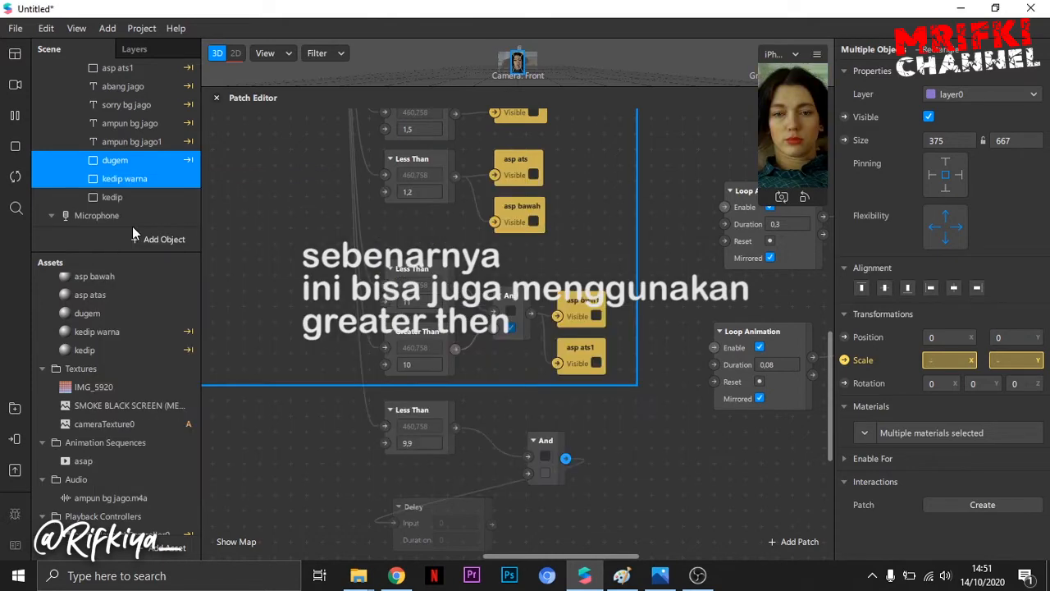
- Look up the delay time in the Paint reference and set the Delay patch's duration to 4,7
click(623, 576)
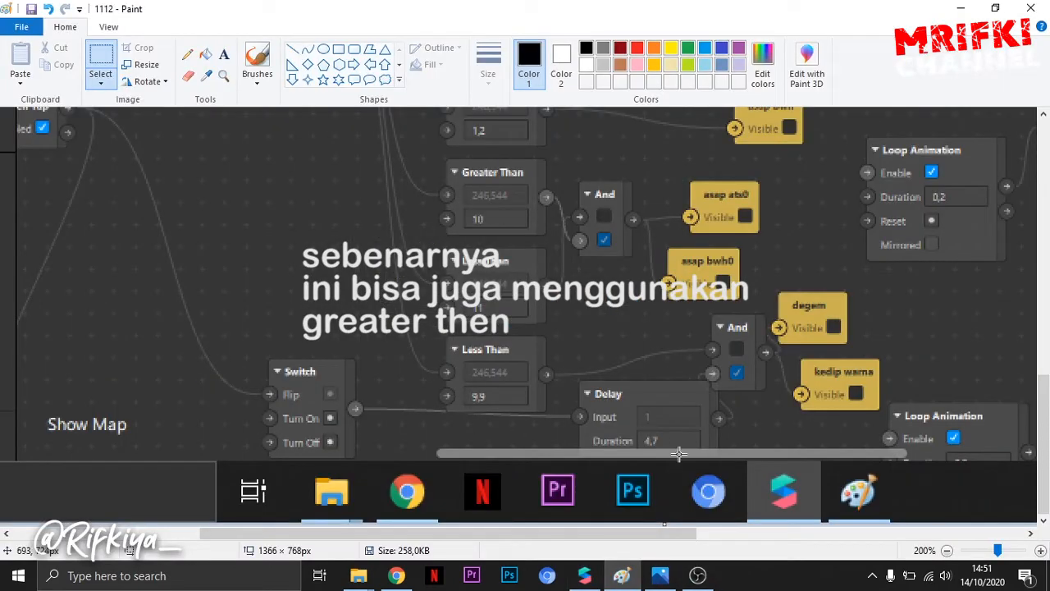
click(585, 575)
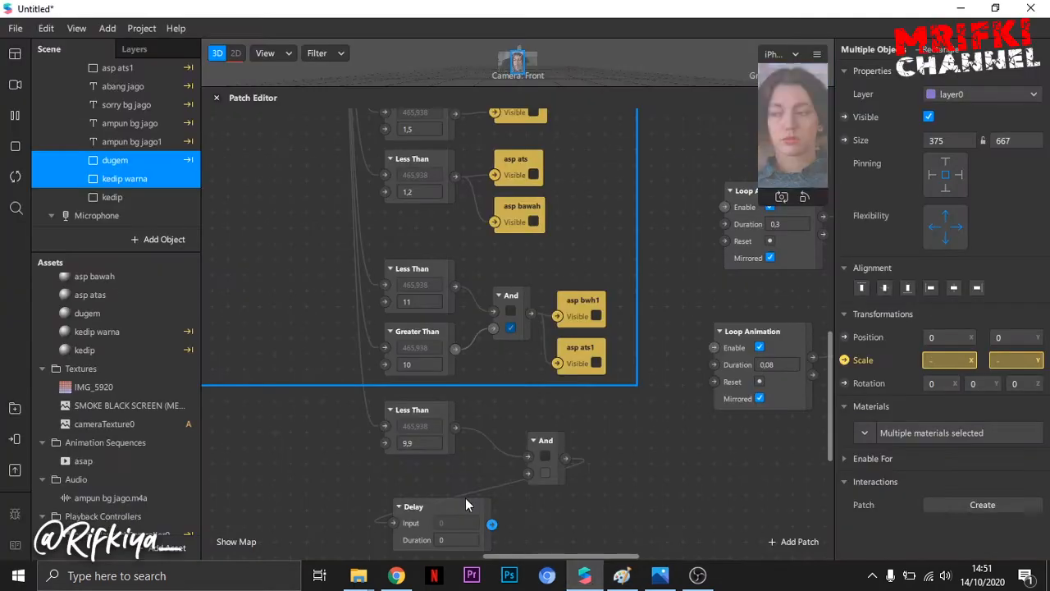
click(449, 539)
text(4)
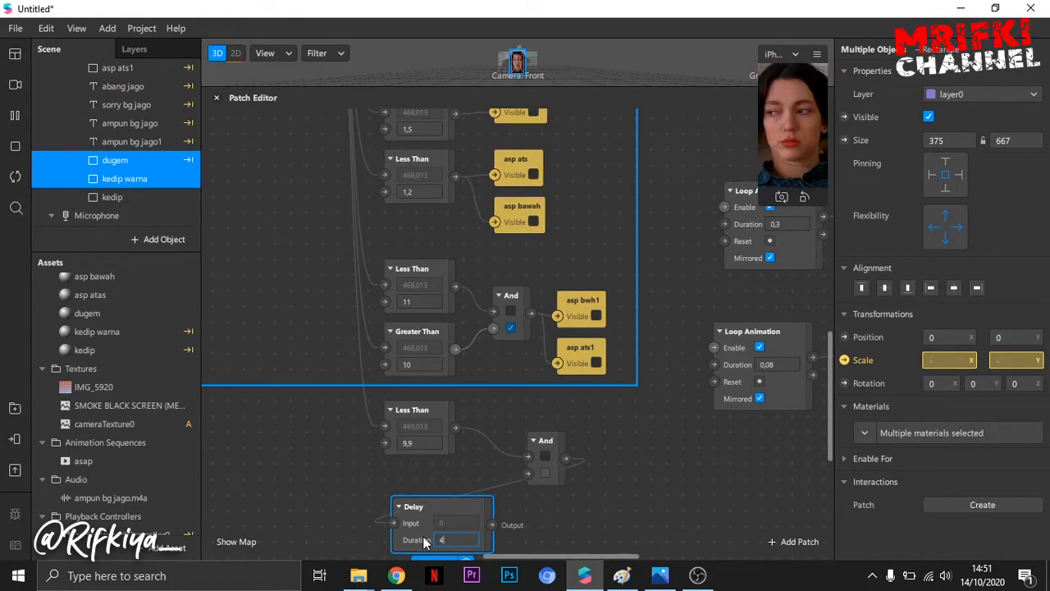
text(,7)
click(322, 514)
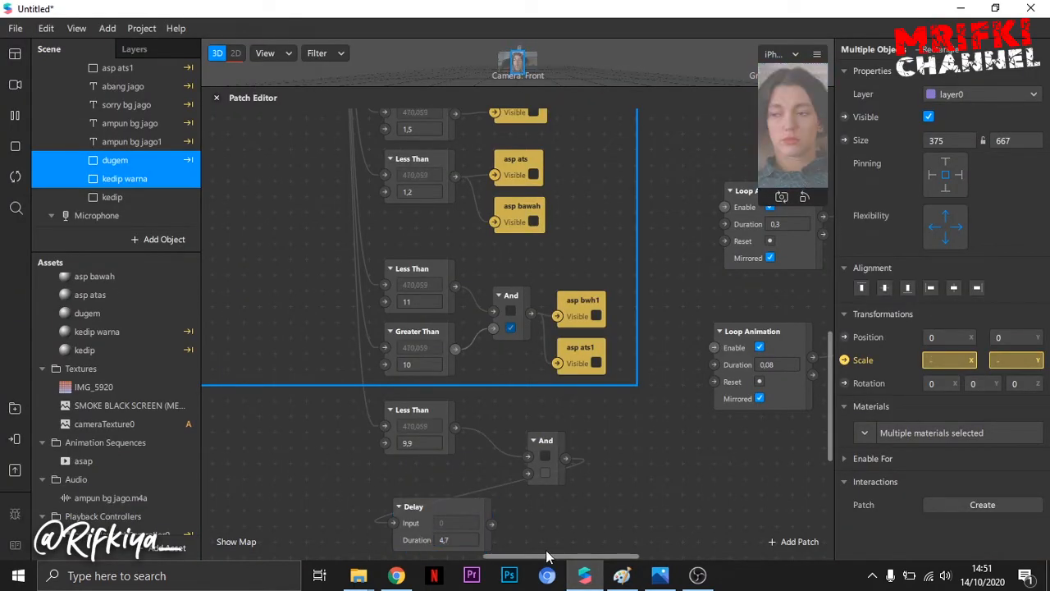
- Add a Switch patch to the left of the Delay patch and connect its output to the Delay's input
drag(558, 557, 484, 543)
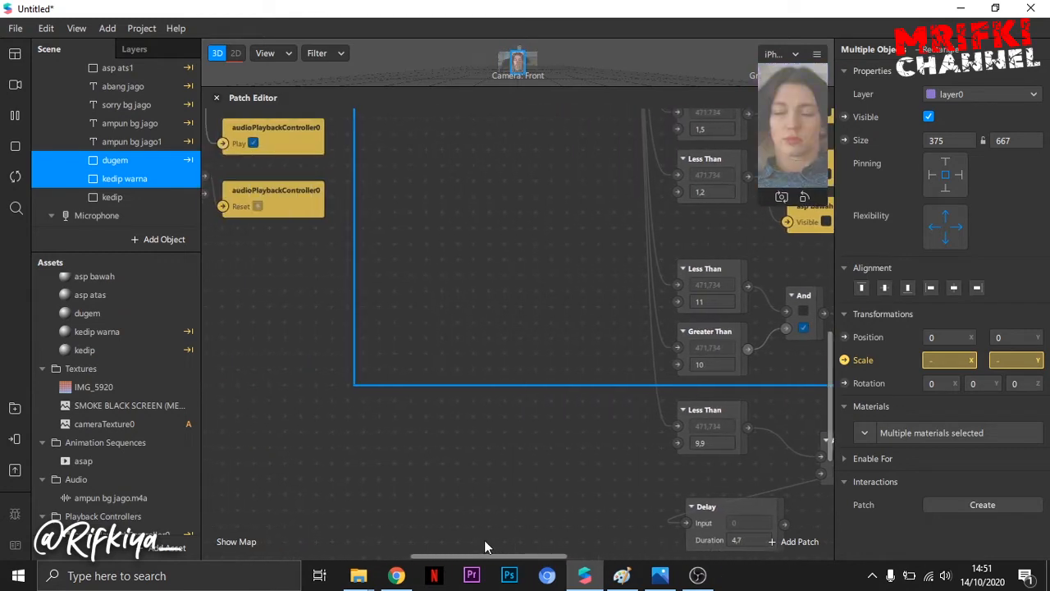
right_click(448, 491)
text(sw)
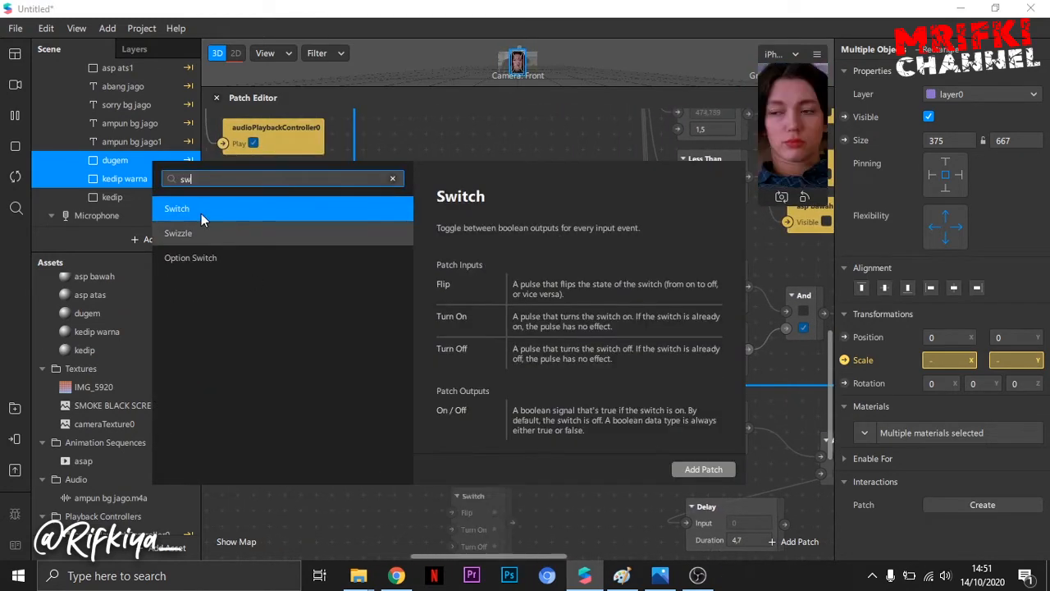
double_click(197, 210)
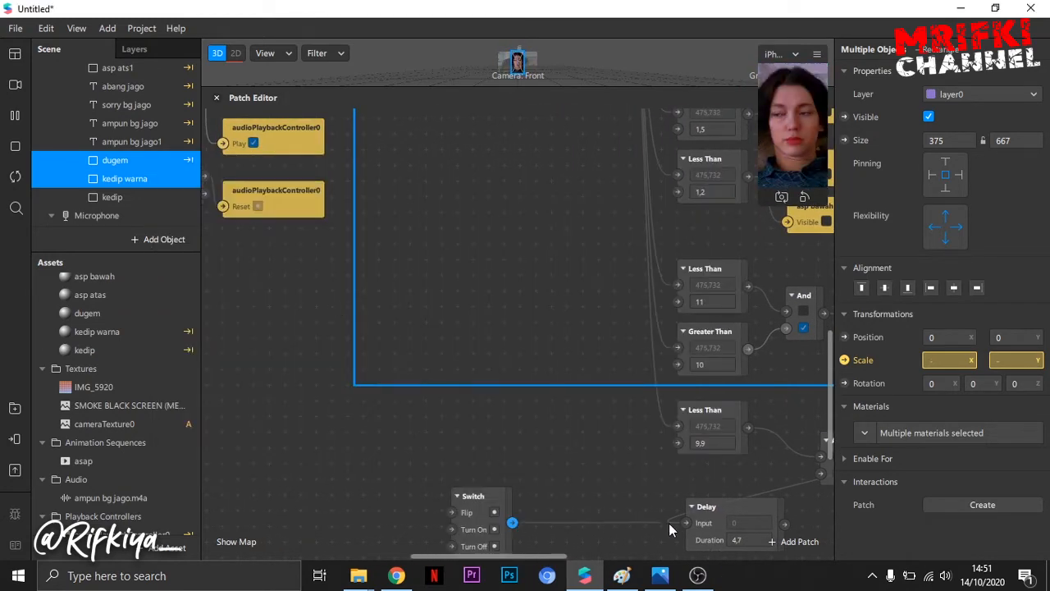
drag(685, 524, 686, 524)
scroll(304, 340, down, 5)
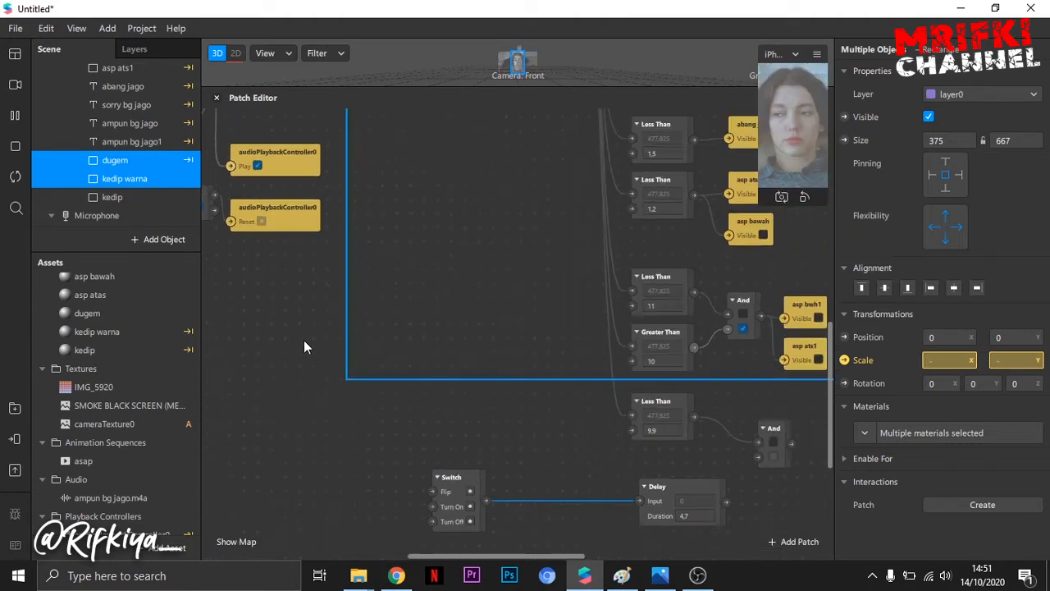
- Connect the Screen Tap patch's output to the Flip input of the new Switch patch
drag(548, 557, 507, 546)
scroll(283, 183, up, 2)
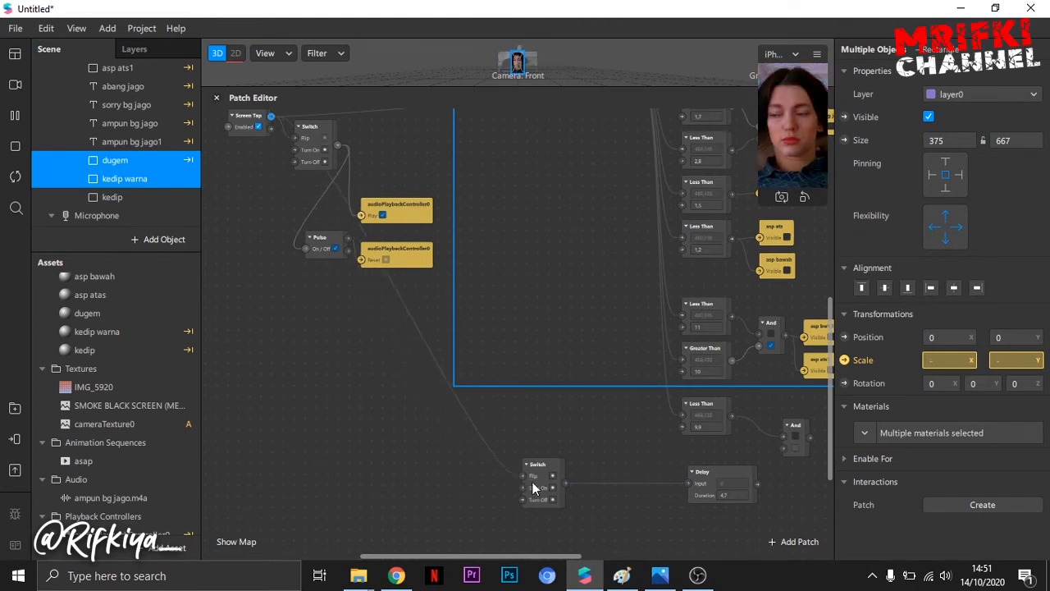
drag(525, 474, 524, 476)
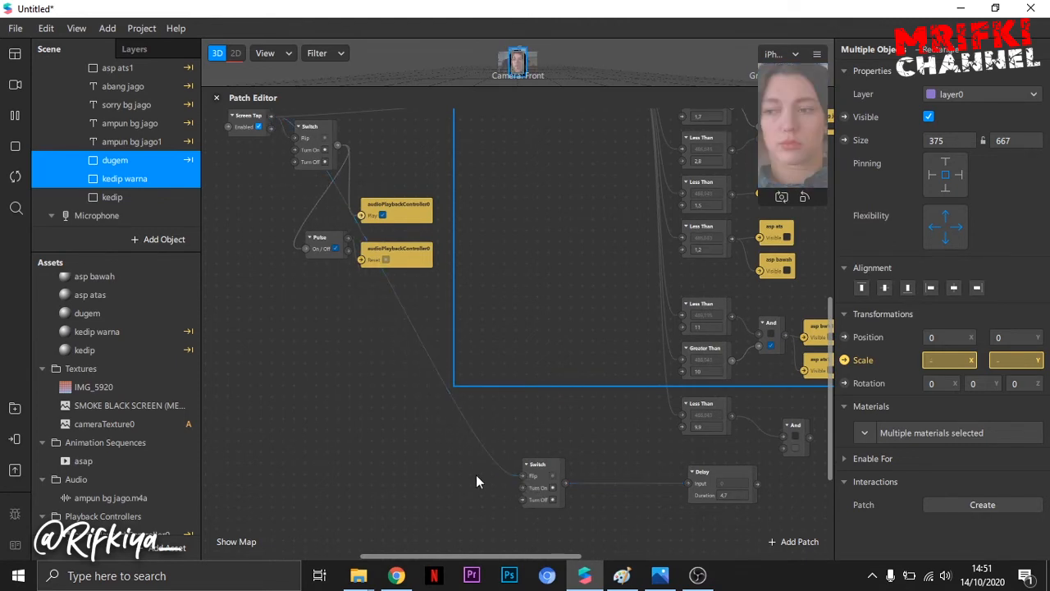
- Connect the Delay patch's output to the second input of the new And patch
drag(512, 555, 619, 561)
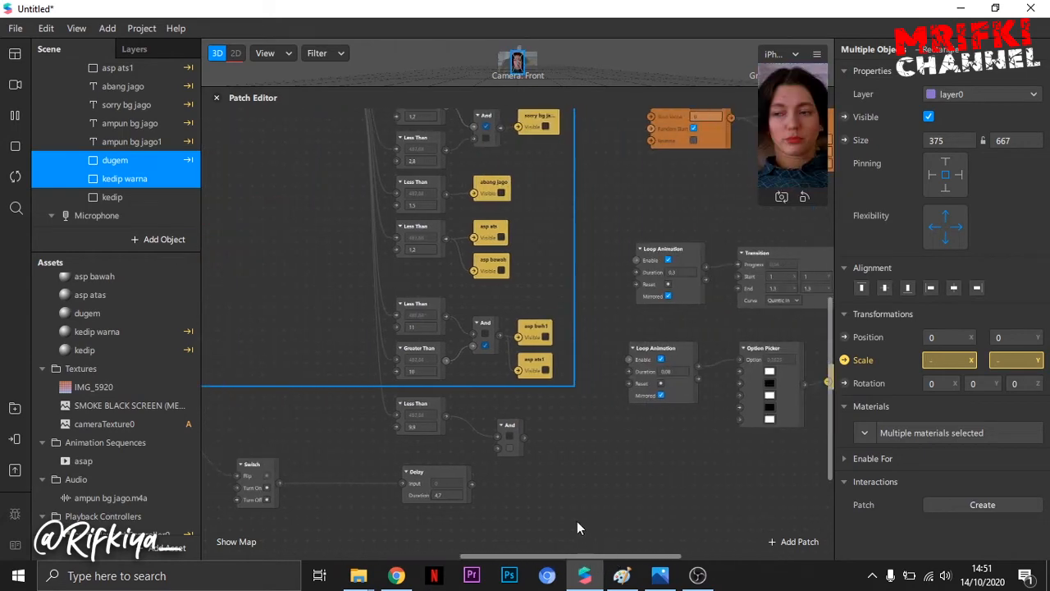
scroll(577, 521, up, 2)
scroll(536, 497, up, 3)
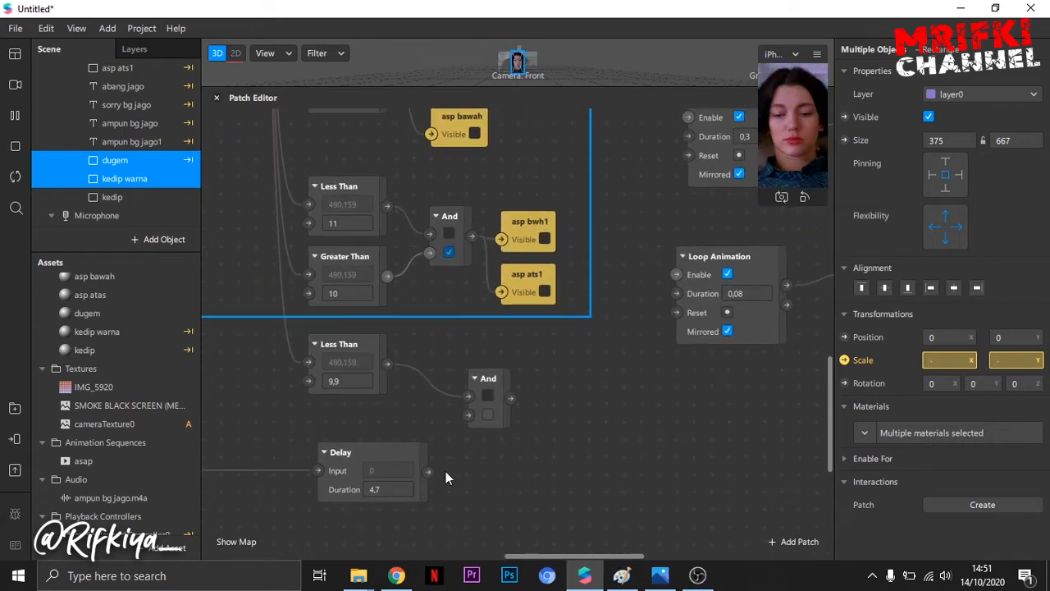
drag(466, 412, 468, 413)
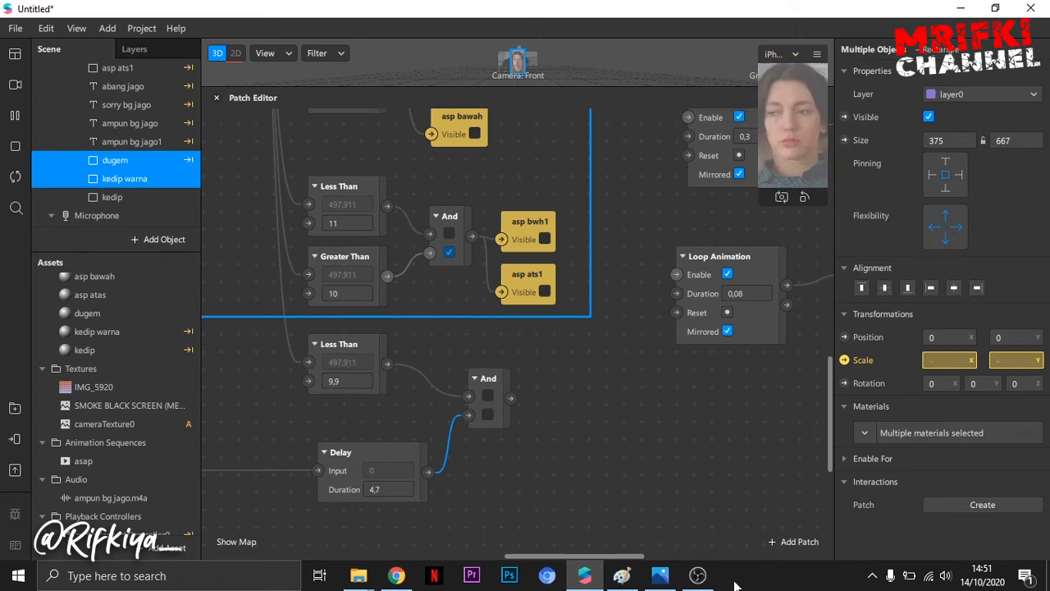
- Following the Paint reference, create visibility patches for dugem and kedip warna and connect the new And output to both
click(621, 576)
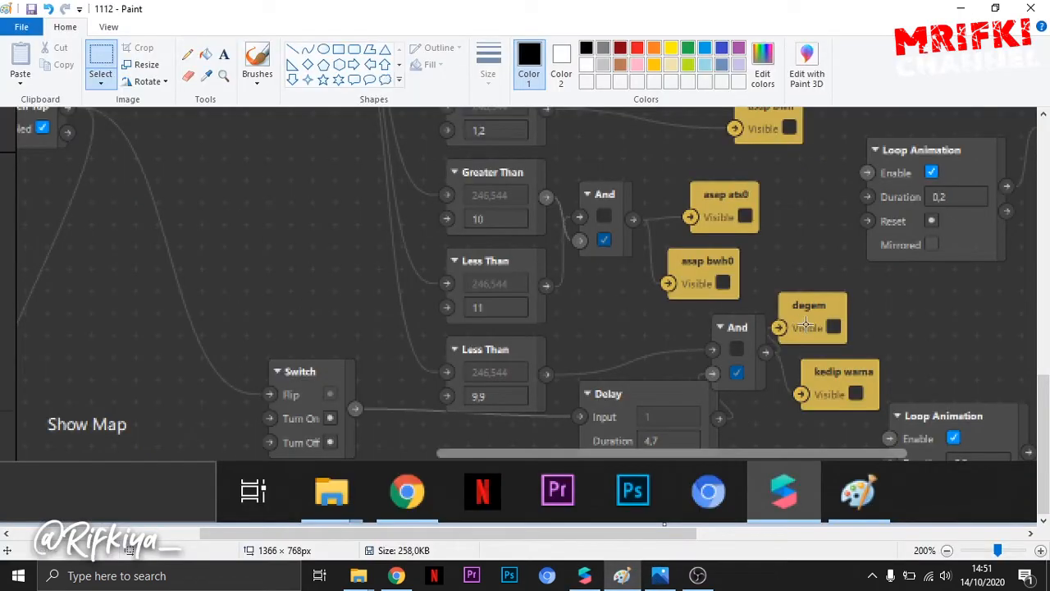
click(585, 576)
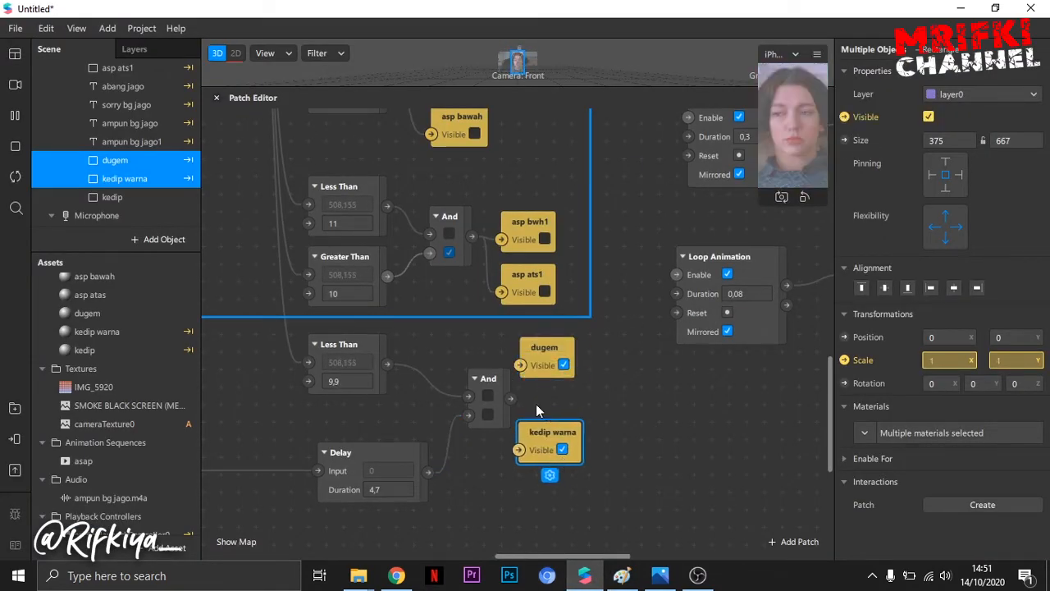
drag(563, 364, 614, 378)
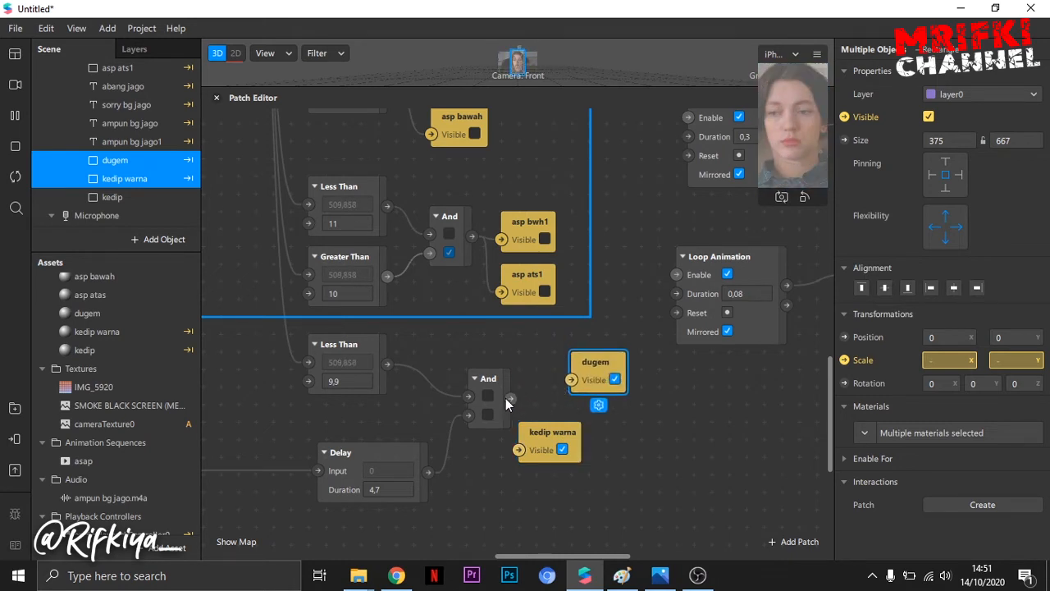
drag(510, 398, 572, 380)
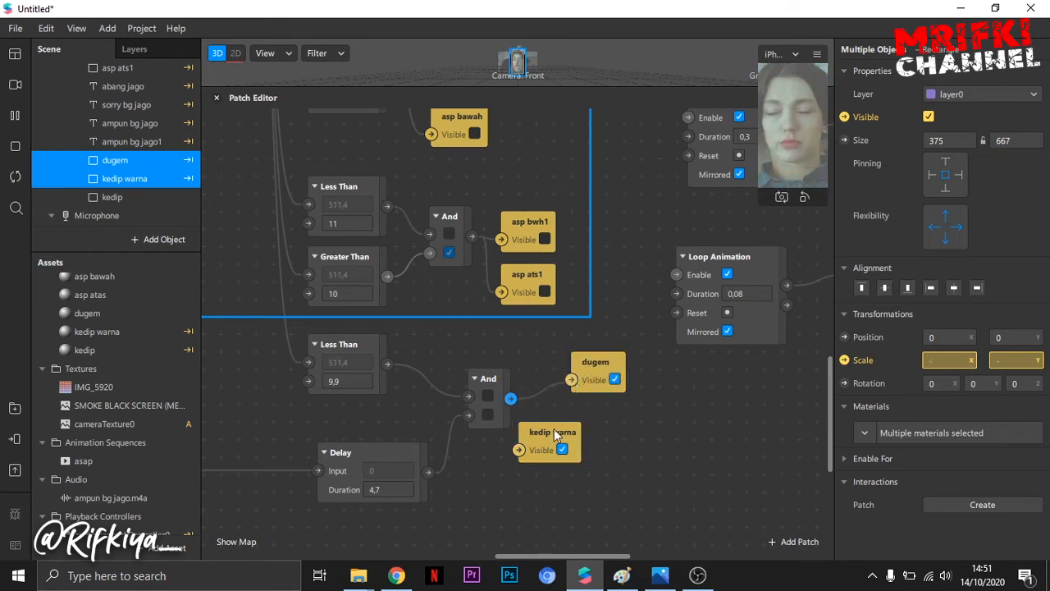
drag(579, 431, 615, 428)
drag(510, 399, 532, 413)
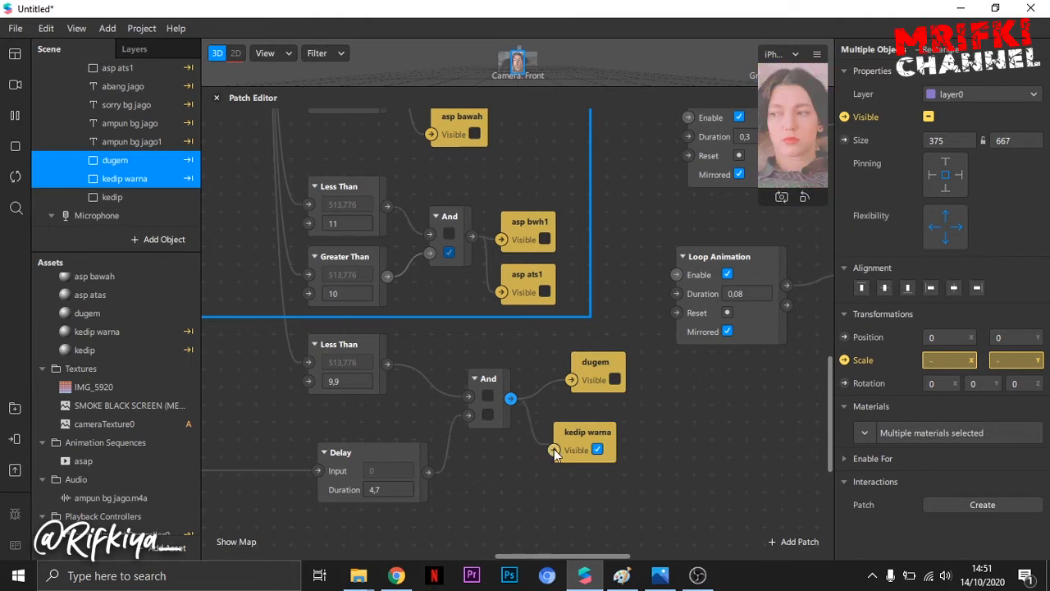
drag(554, 449, 555, 450)
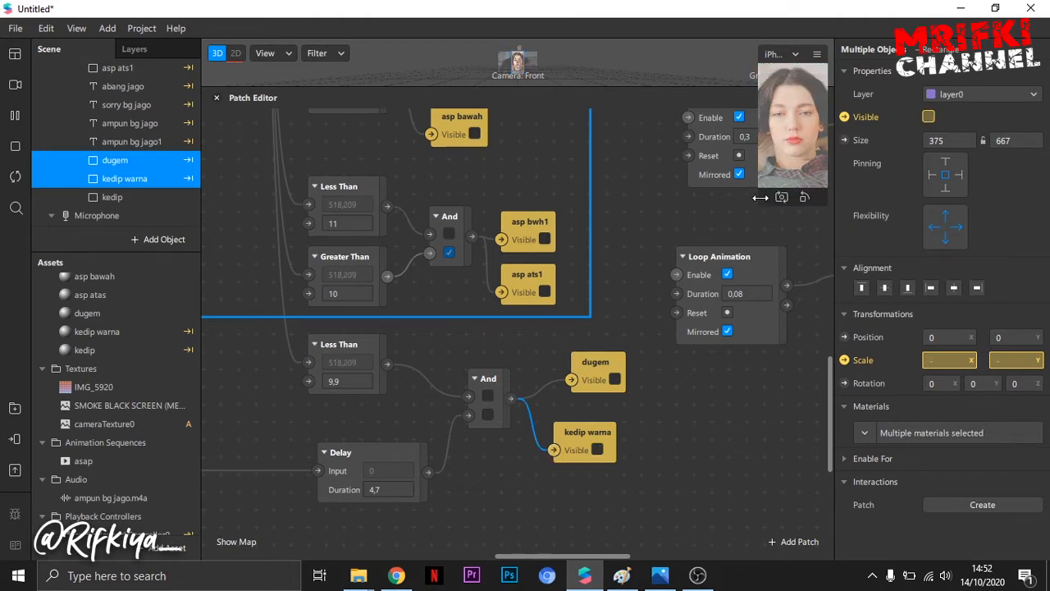
- Consult the kedip wiring in the Paint reference and duplicate the Greater Than 11, Less Than 12,5 and And patches above the originals
click(622, 575)
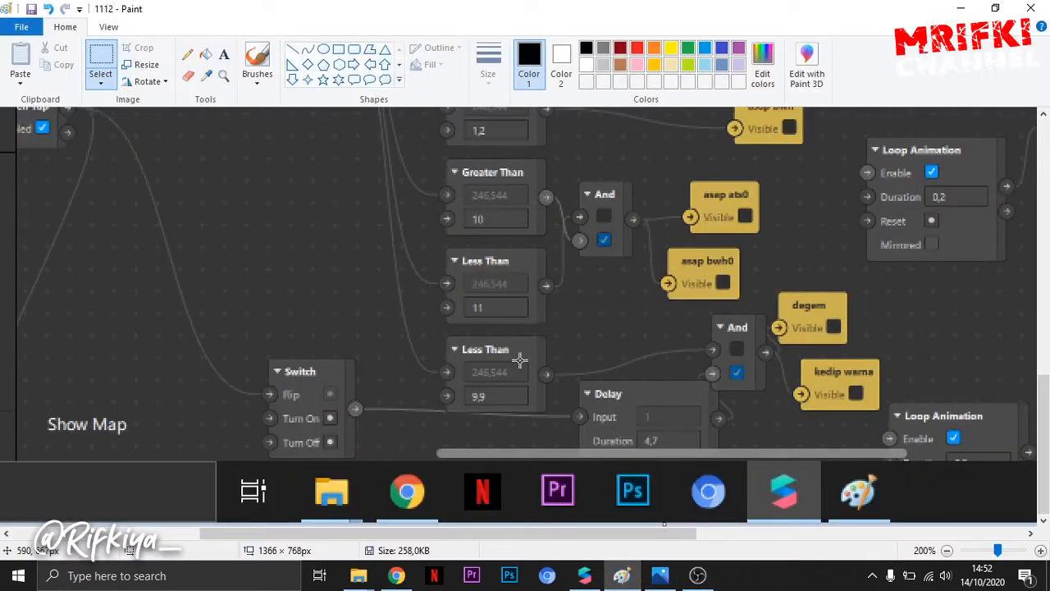
ctrl+scroll(520, 358, up, 1)
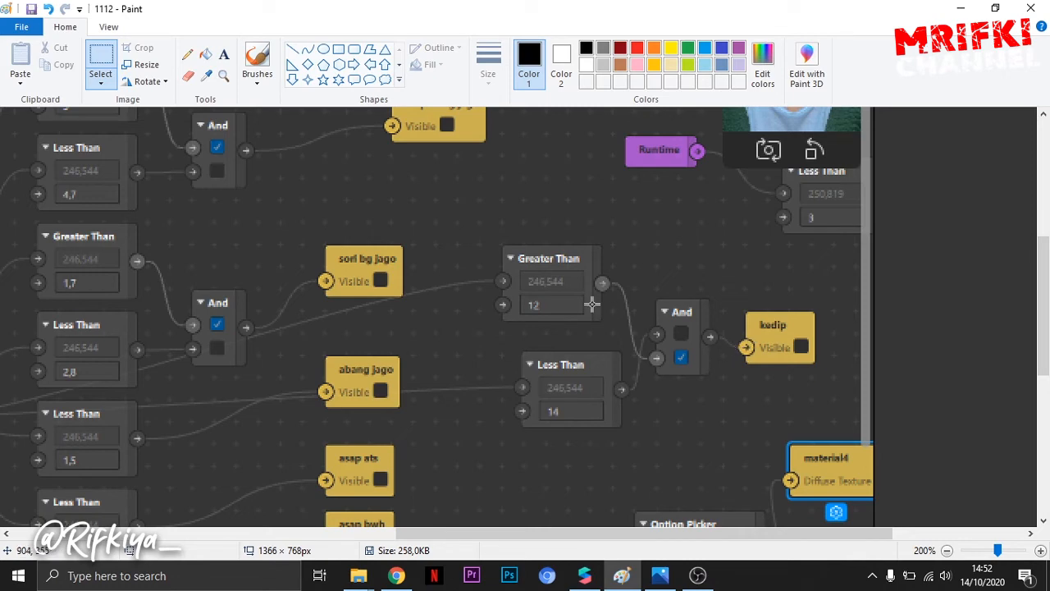
click(584, 575)
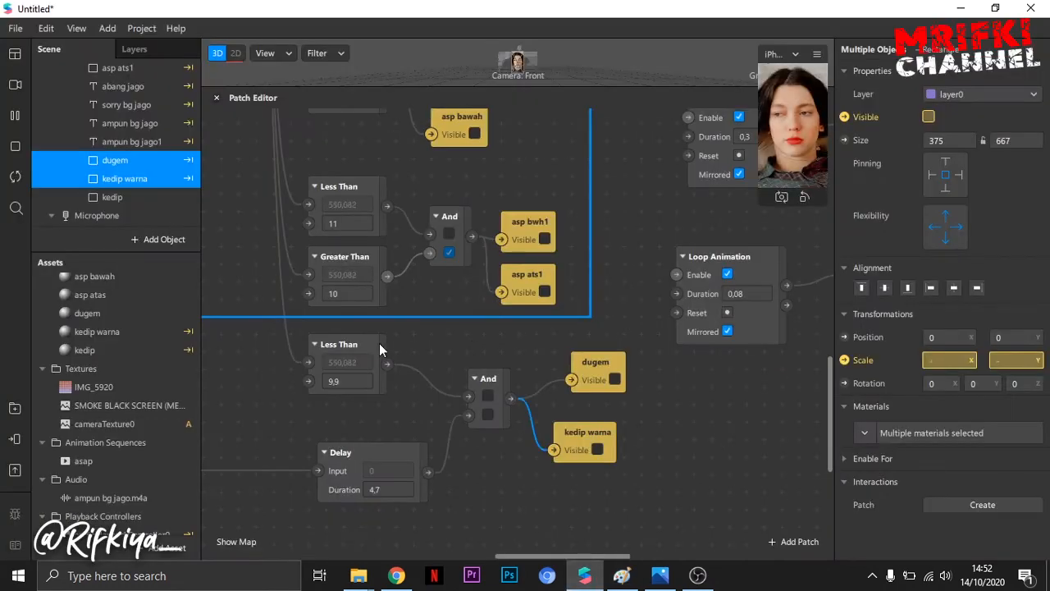
scroll(341, 315, up, 5)
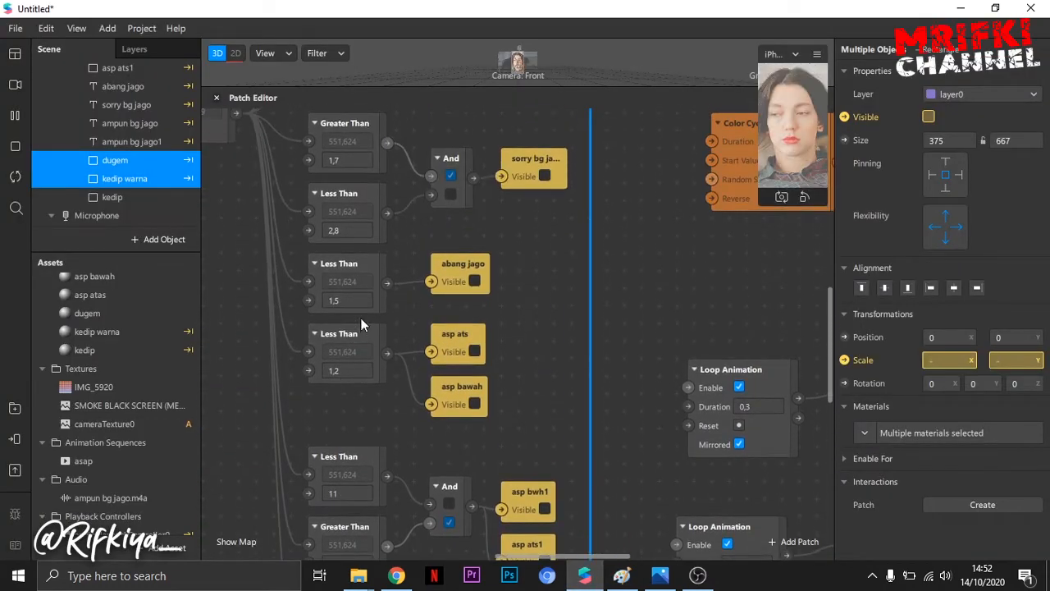
scroll(361, 317, up, 5)
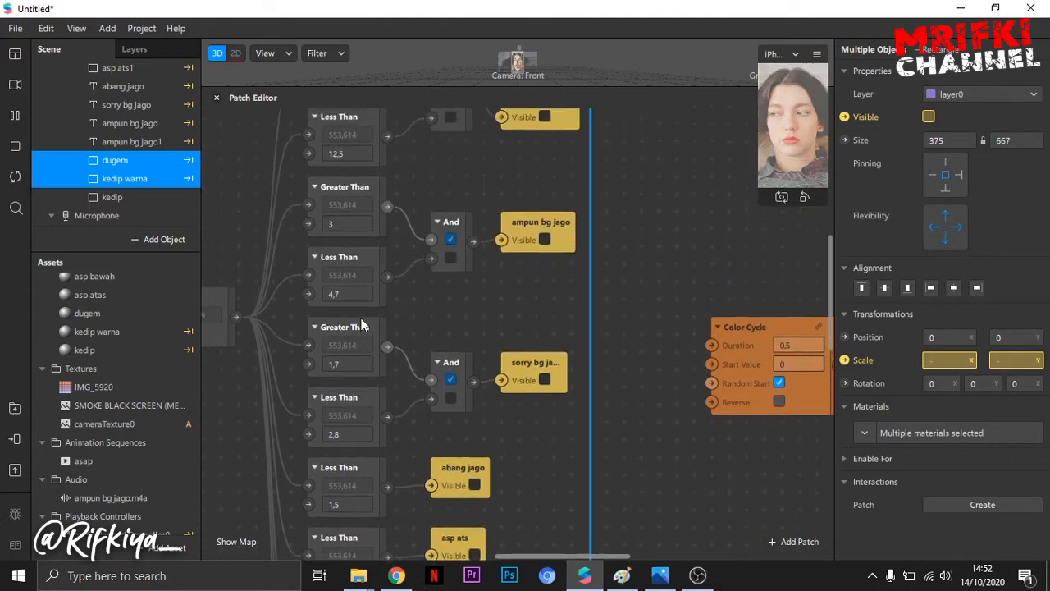
drag(311, 232, 459, 320)
key(ctrl+d)
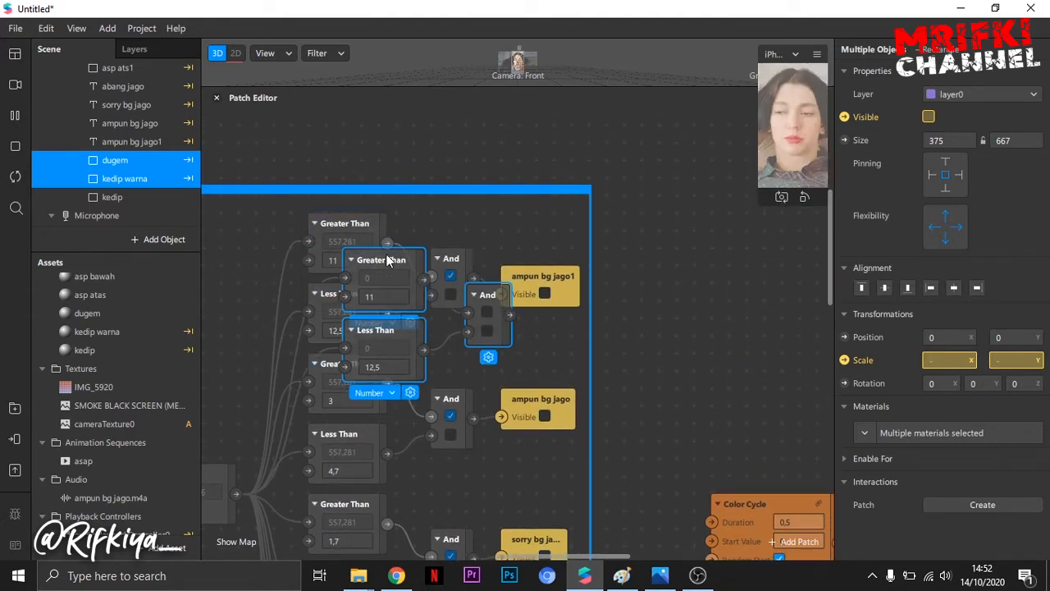
drag(387, 258, 335, 59)
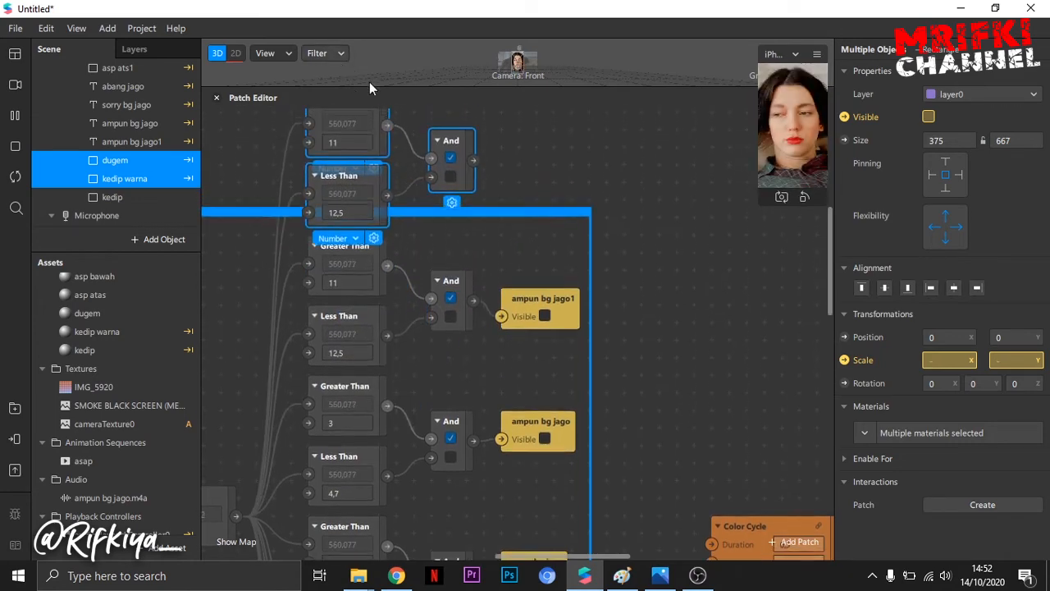
click(564, 171)
- Following the Paint reference, set the duplicated Greater Than patch to 12 and the duplicated Less Than patch to 14
click(622, 575)
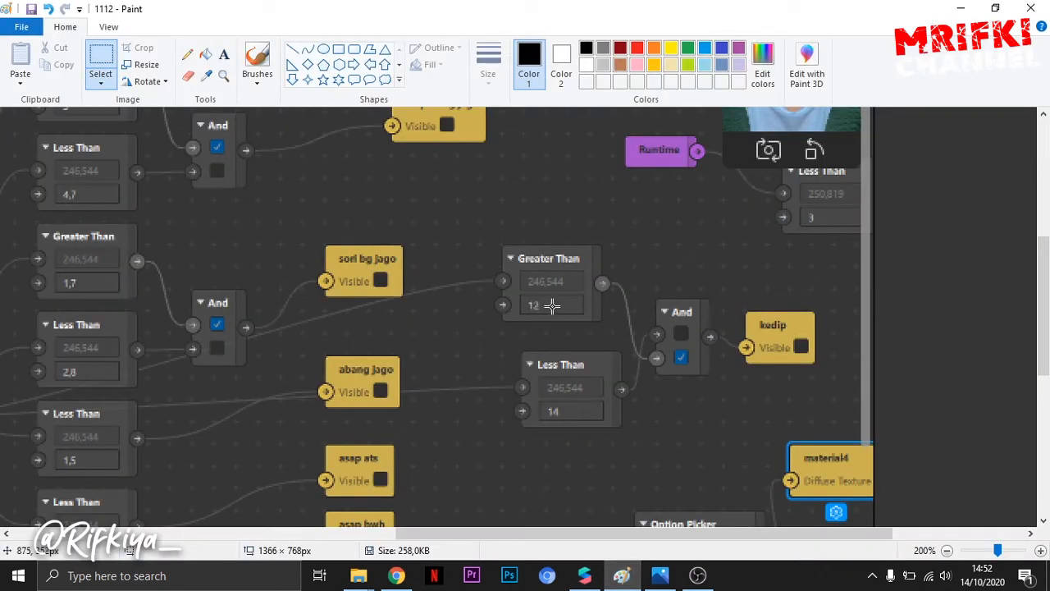
click(585, 575)
drag(350, 157, 308, 156)
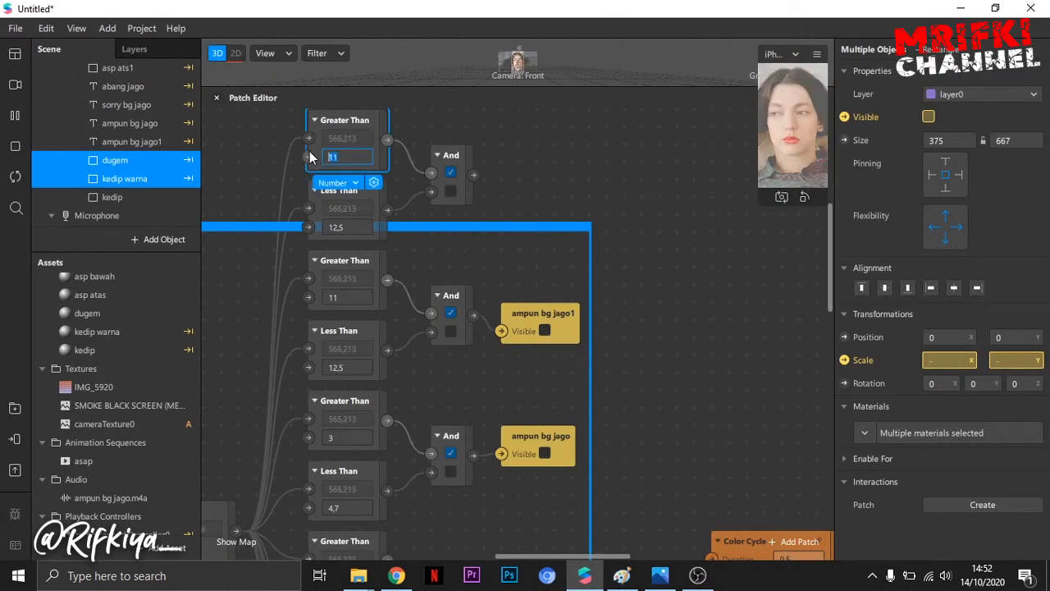
text(12)
drag(351, 228, 320, 230)
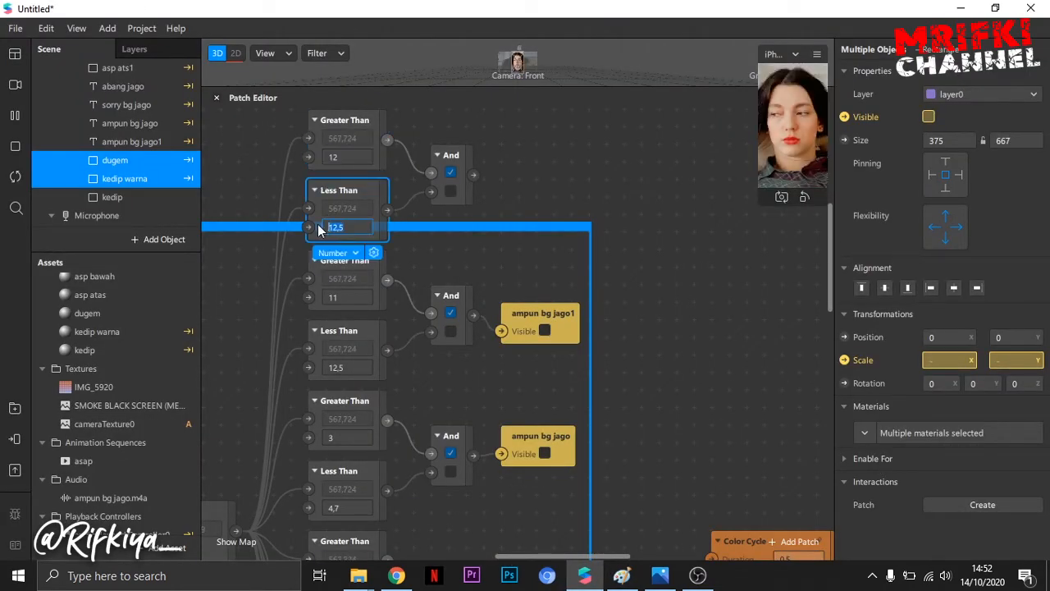
click(539, 176)
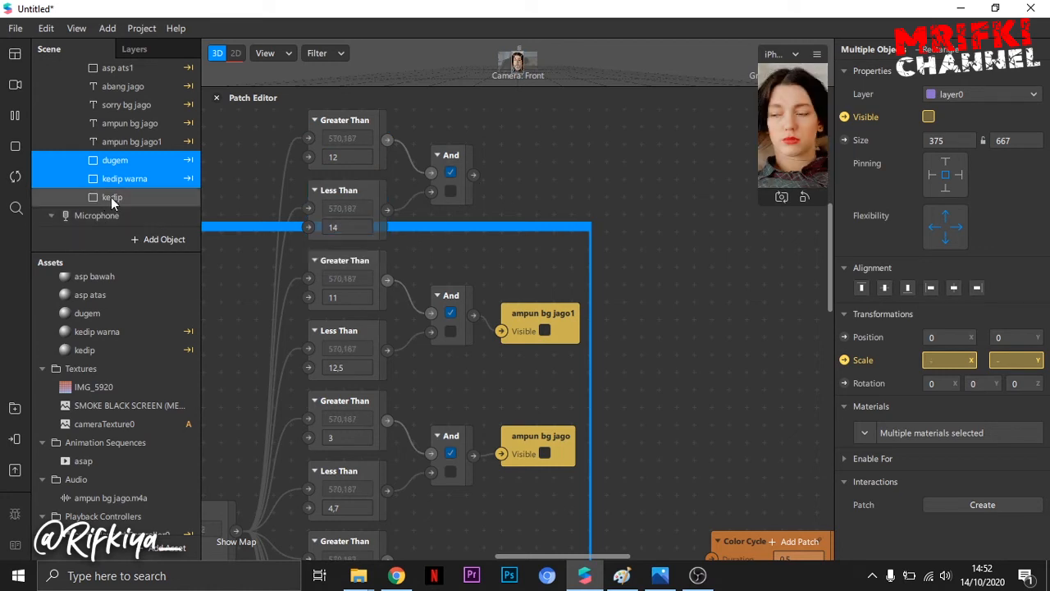
- Create a visibility patch for kedip, place it beside the duplicated And patch and connect the And output to it
click(844, 117)
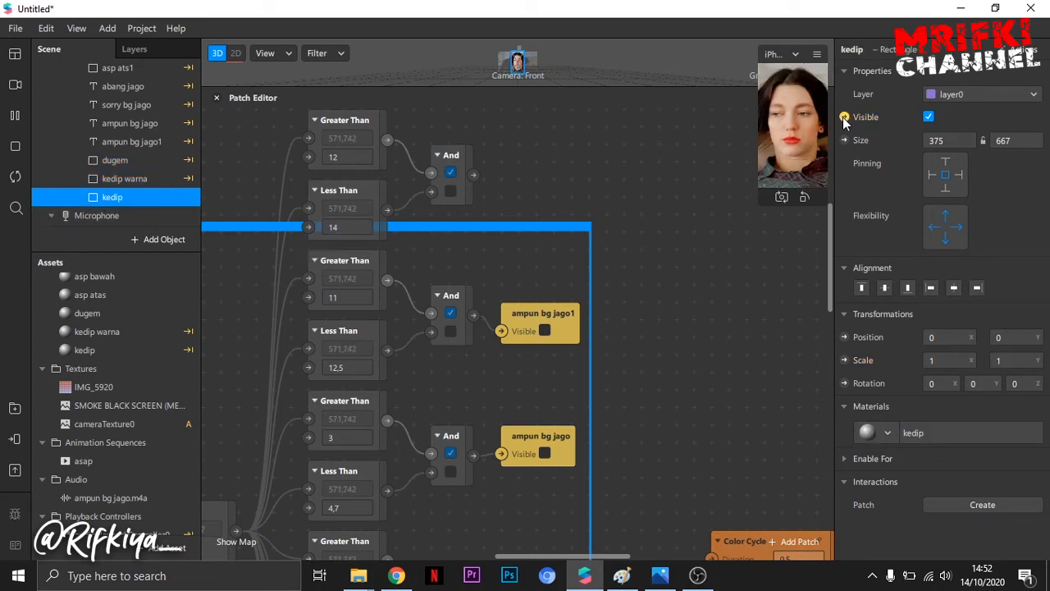
drag(537, 335, 543, 133)
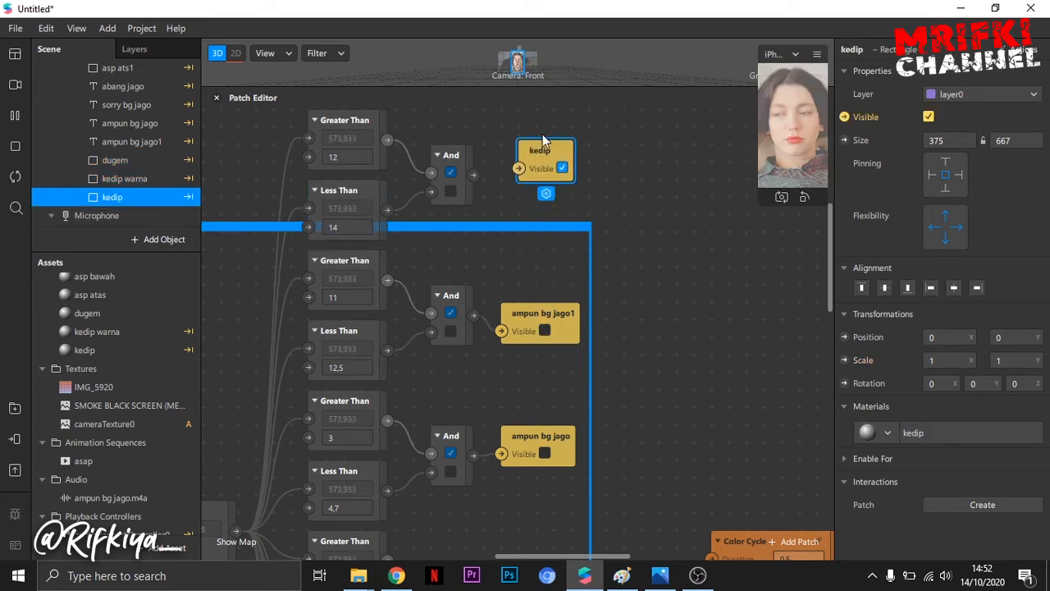
drag(475, 174, 519, 173)
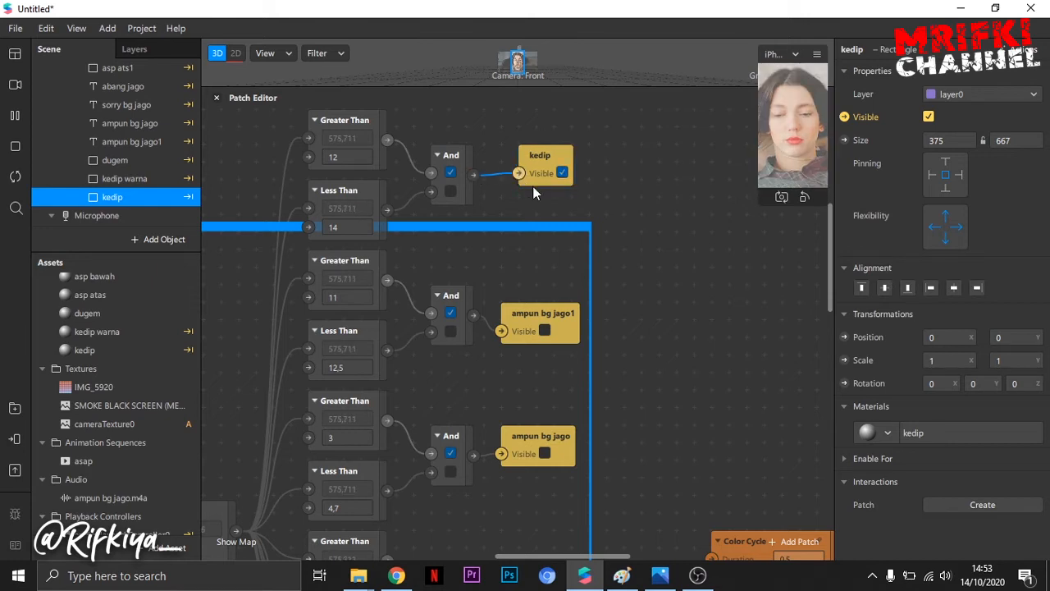
- Enlarge the device preview and set speaker0's audio source to audioPlaybackController0
drag(760, 203, 497, 434)
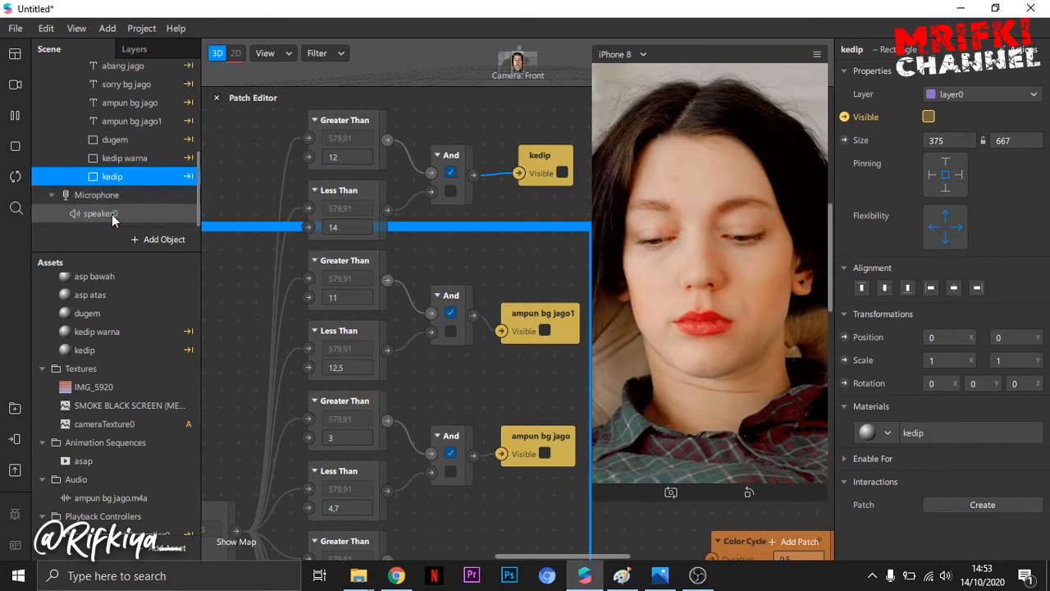
click(111, 219)
click(958, 141)
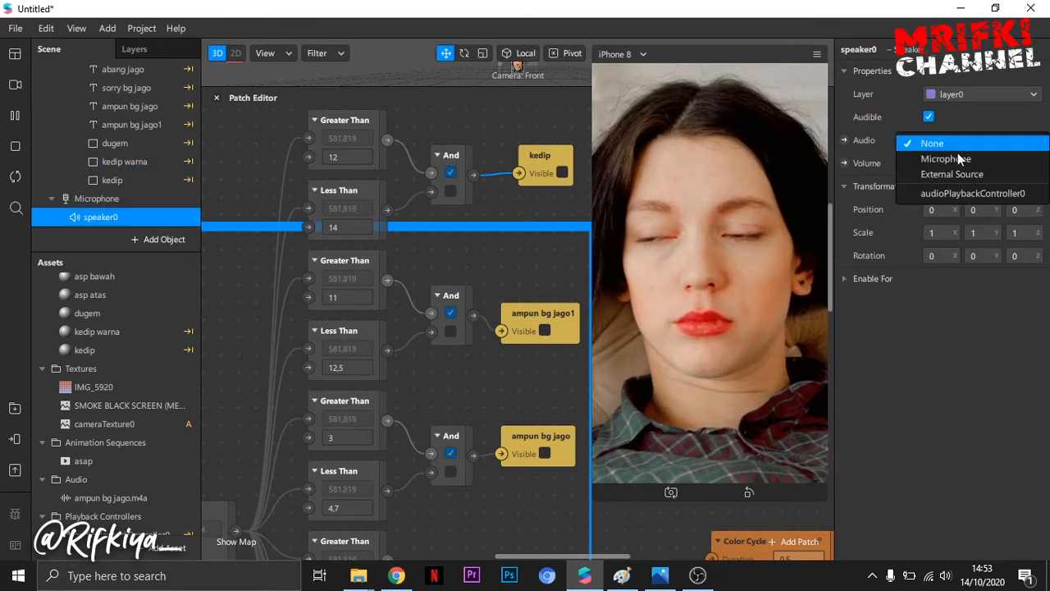
click(953, 195)
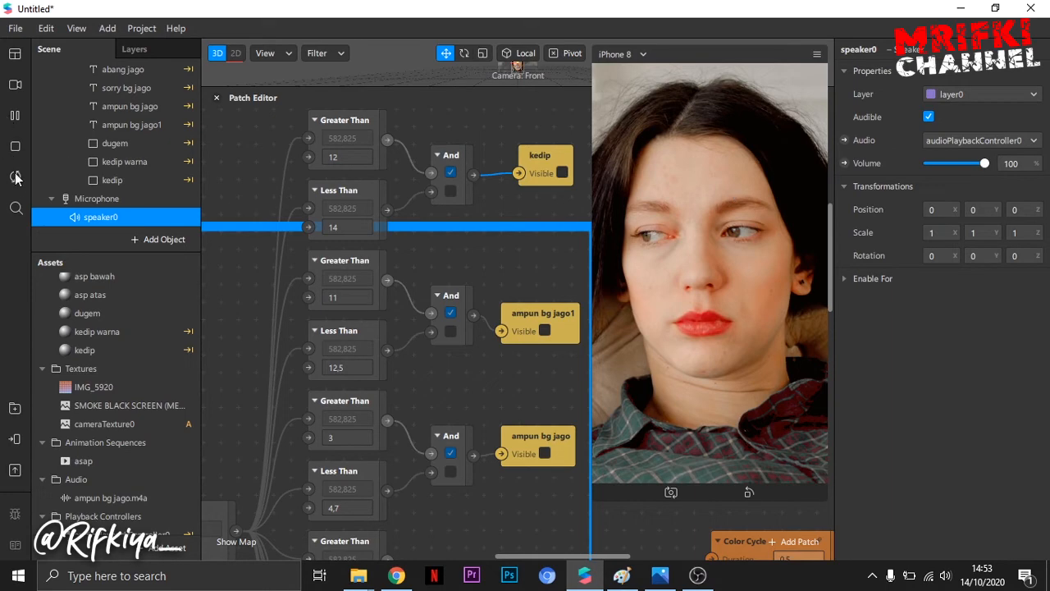
- Check the kedip wiring in the Paint reference and shrink the device preview in Spark AR Studio
click(633, 574)
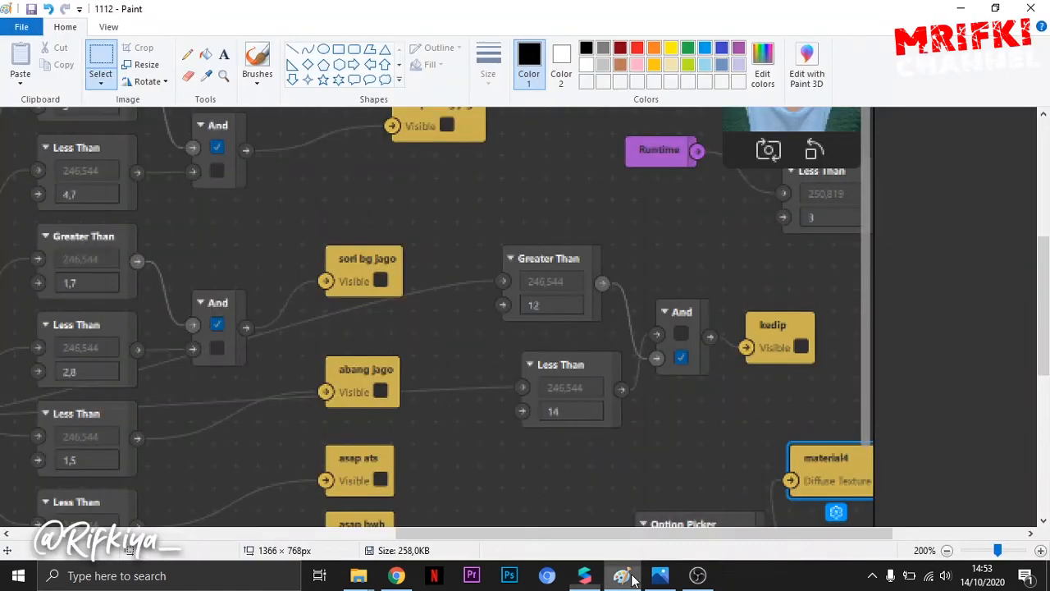
click(589, 575)
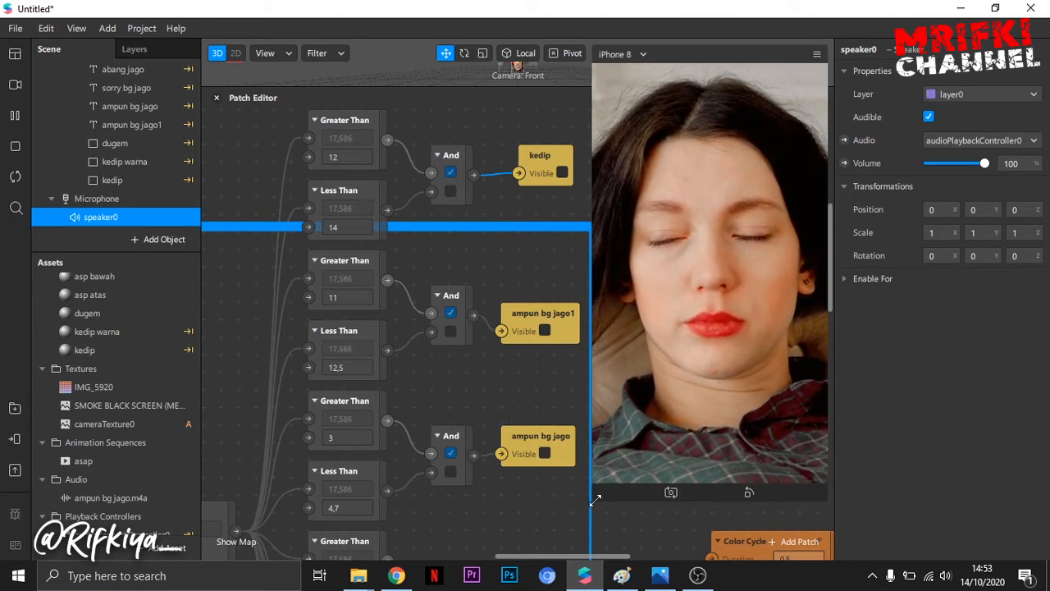
drag(592, 499, 687, 336)
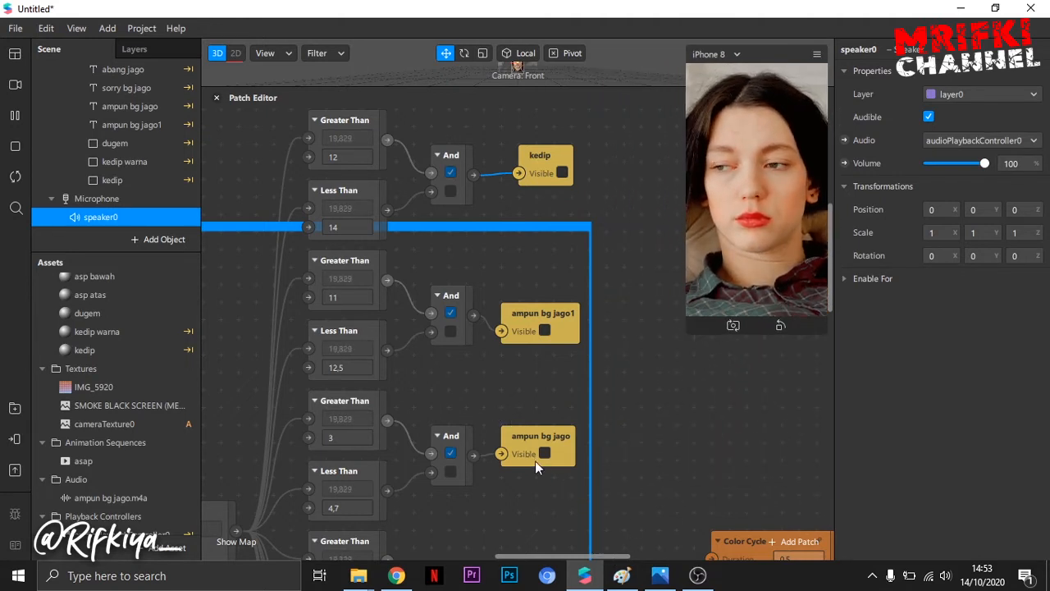
scroll(430, 361, up, 7)
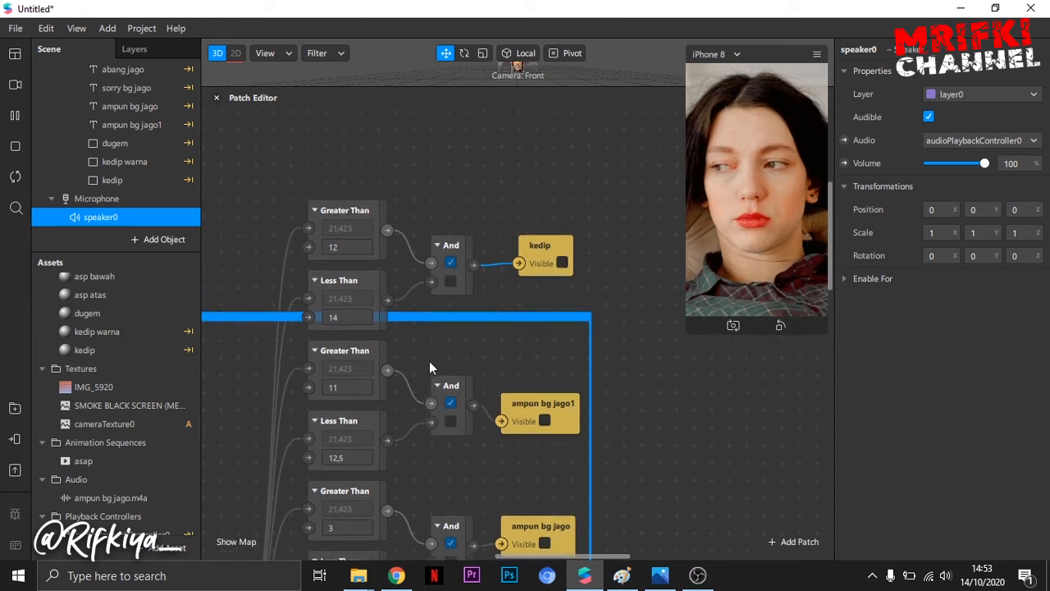
scroll(430, 362, down, 6)
scroll(429, 361, up, 12)
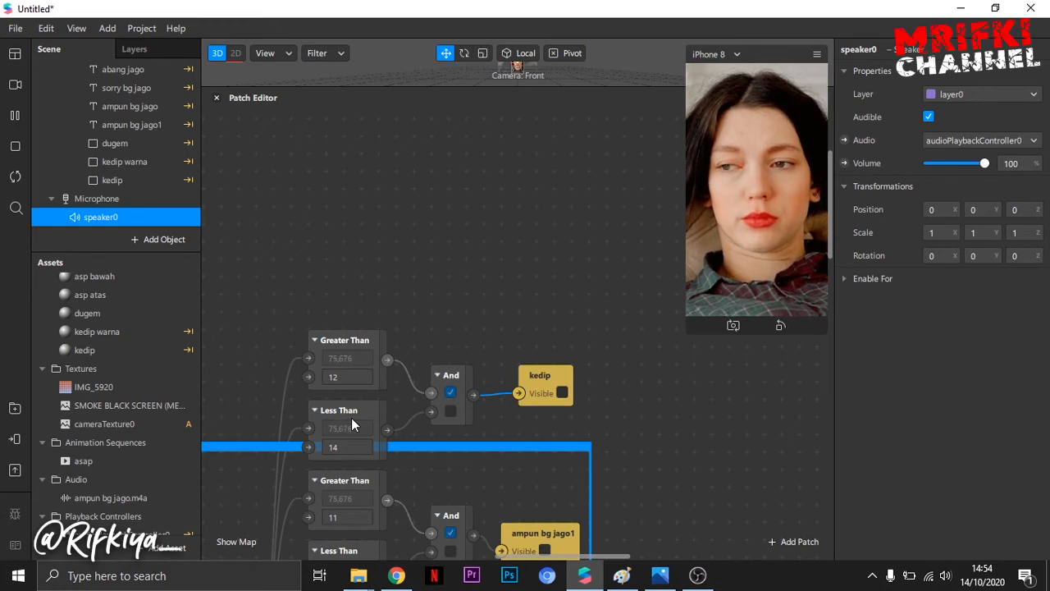
double_click(413, 264)
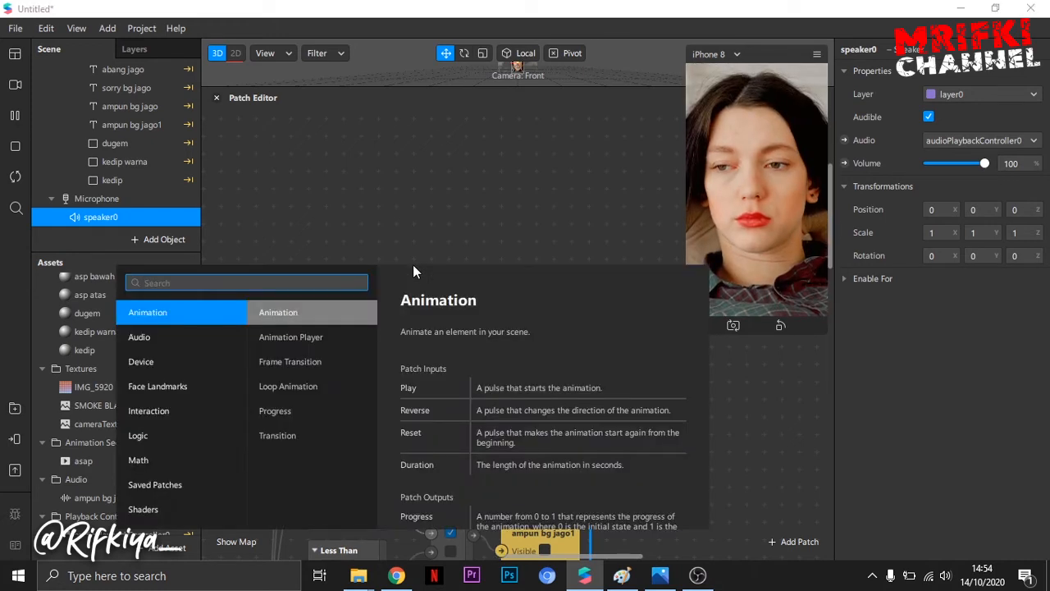
text(gre)
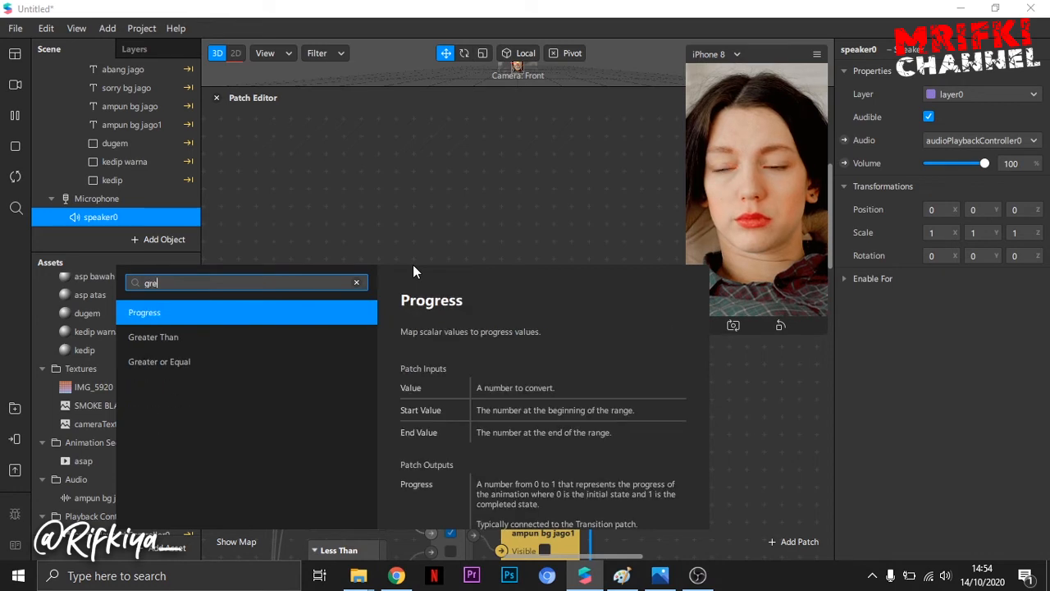
click(206, 335)
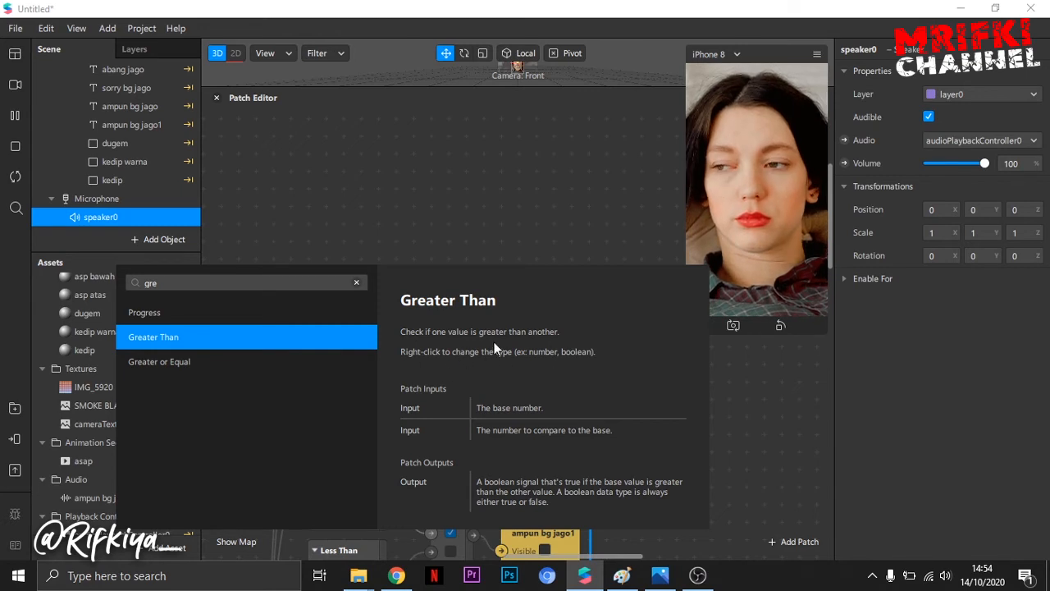
click(744, 379)
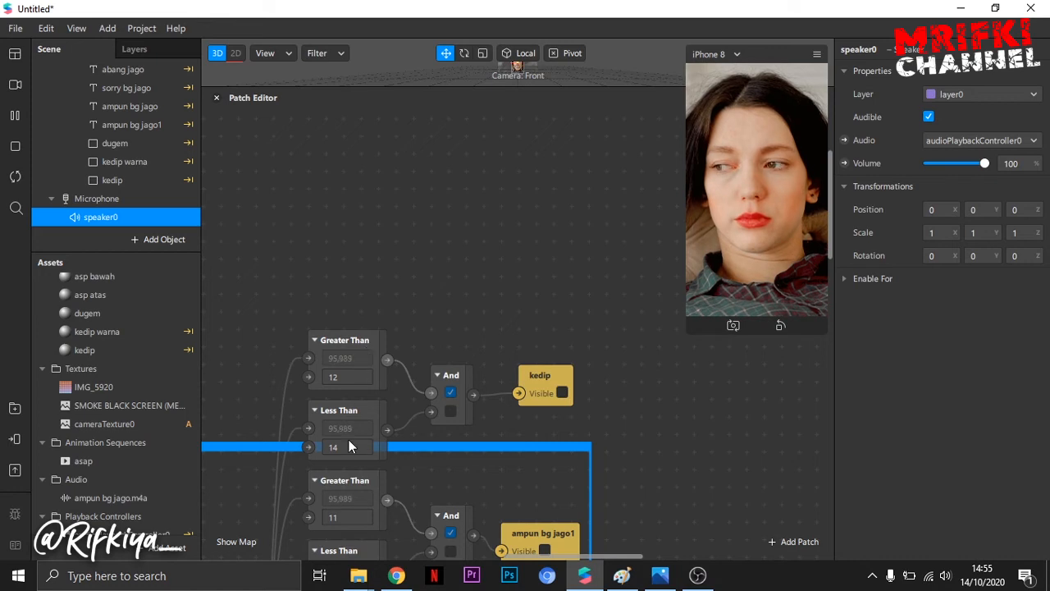
- Move the Camera patch in front of the Switch patch and shift the Screen Tap patch away from the Switch, above Camera
scroll(369, 434, down, 5)
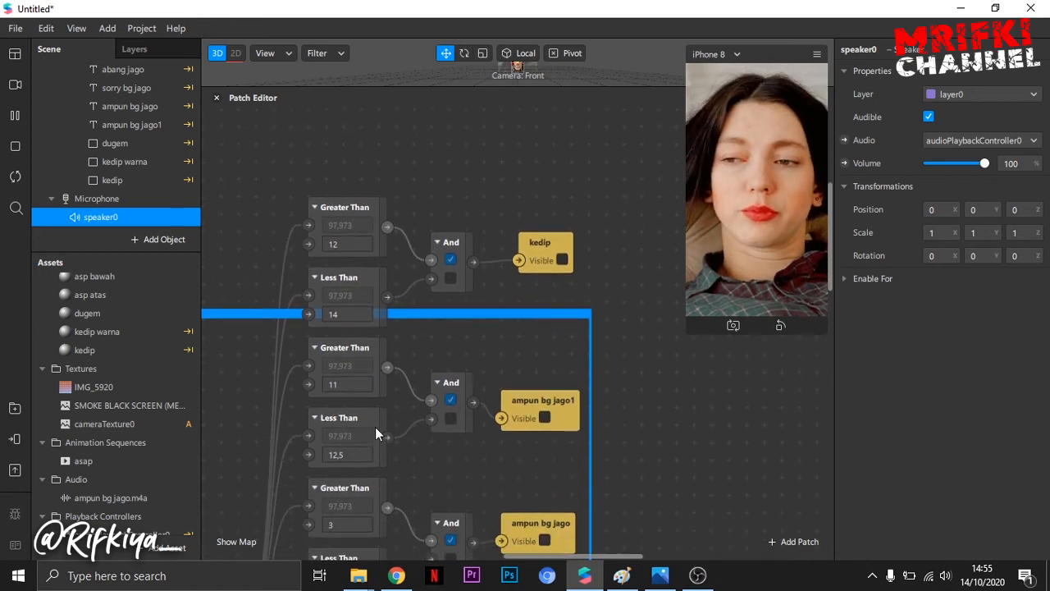
scroll(375, 427, down, 3)
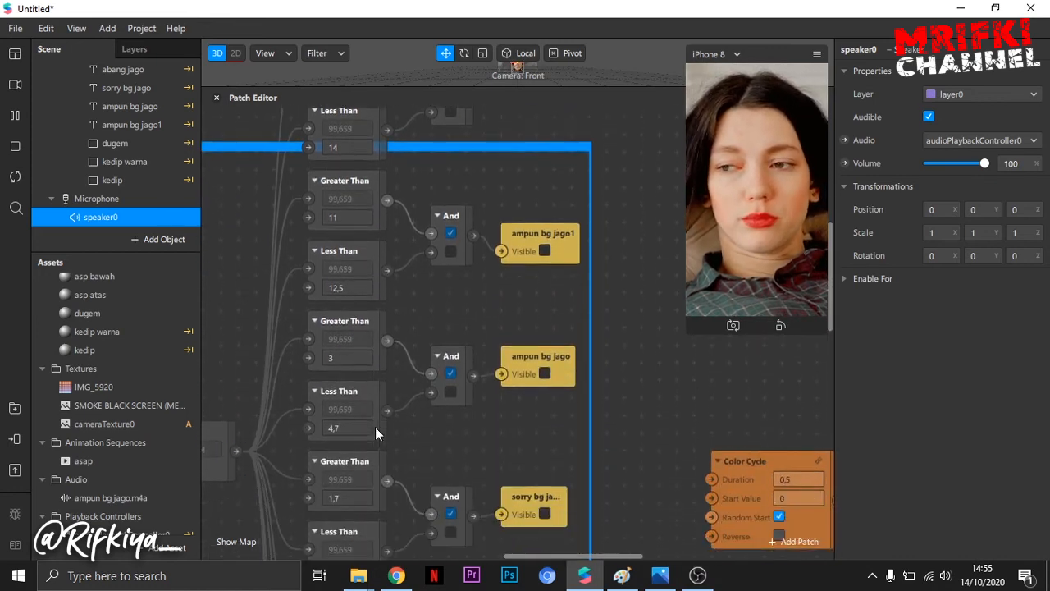
scroll(525, 500, down, 6)
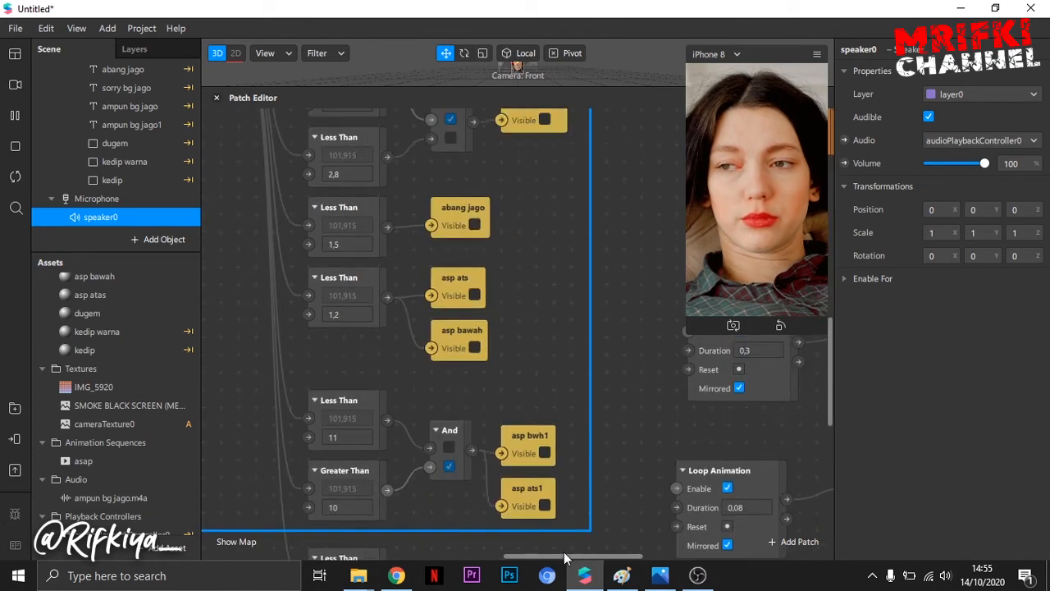
drag(573, 558, 443, 542)
scroll(503, 457, down, 2)
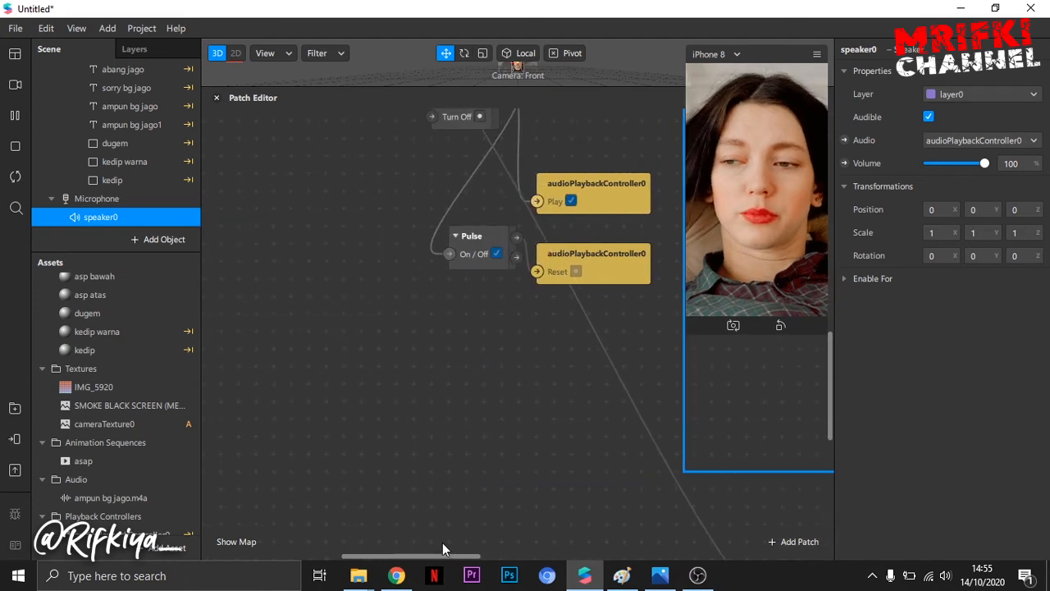
scroll(451, 457, up, 2)
scroll(417, 418, up, 10)
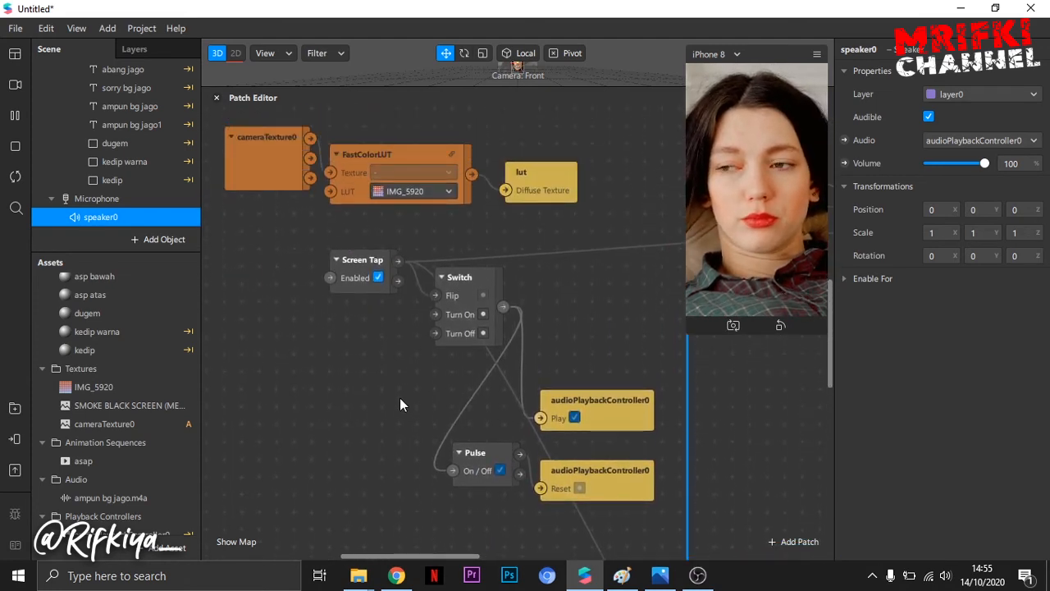
scroll(367, 481, down, 2)
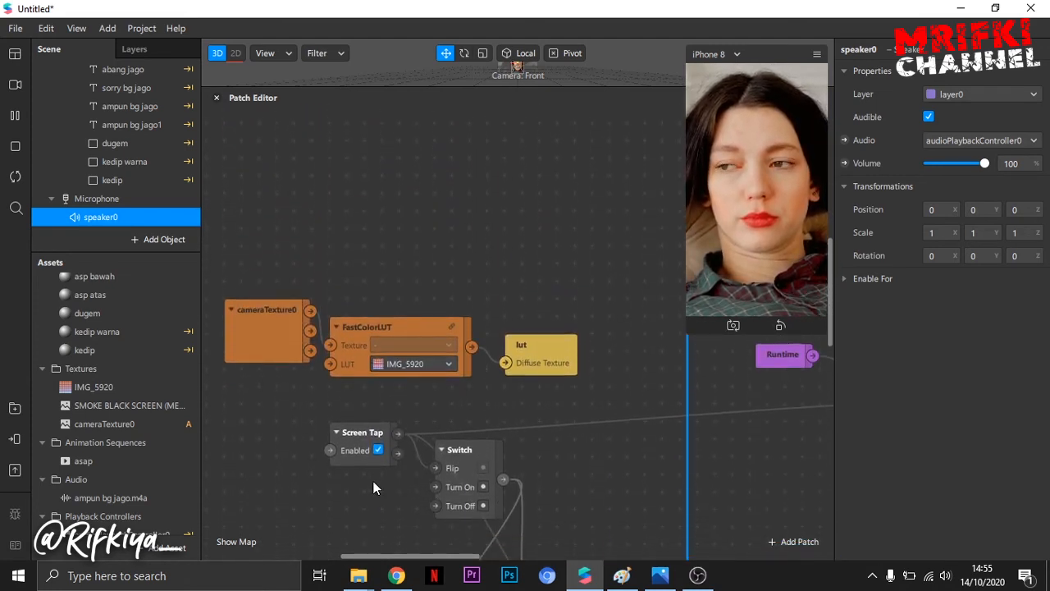
scroll(367, 486, down, 1)
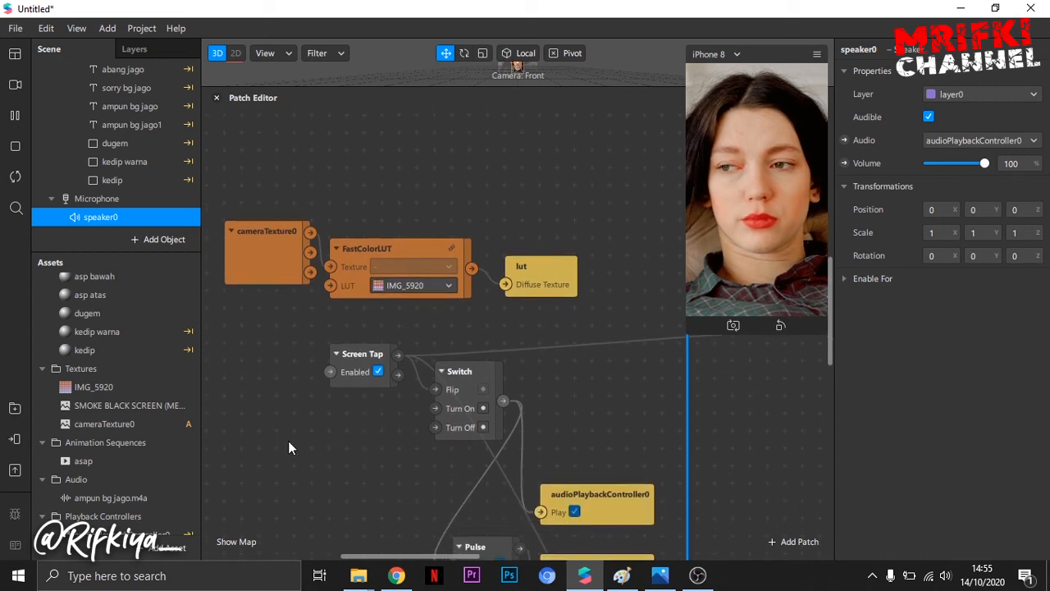
ctrl+scroll(288, 441, down, 5)
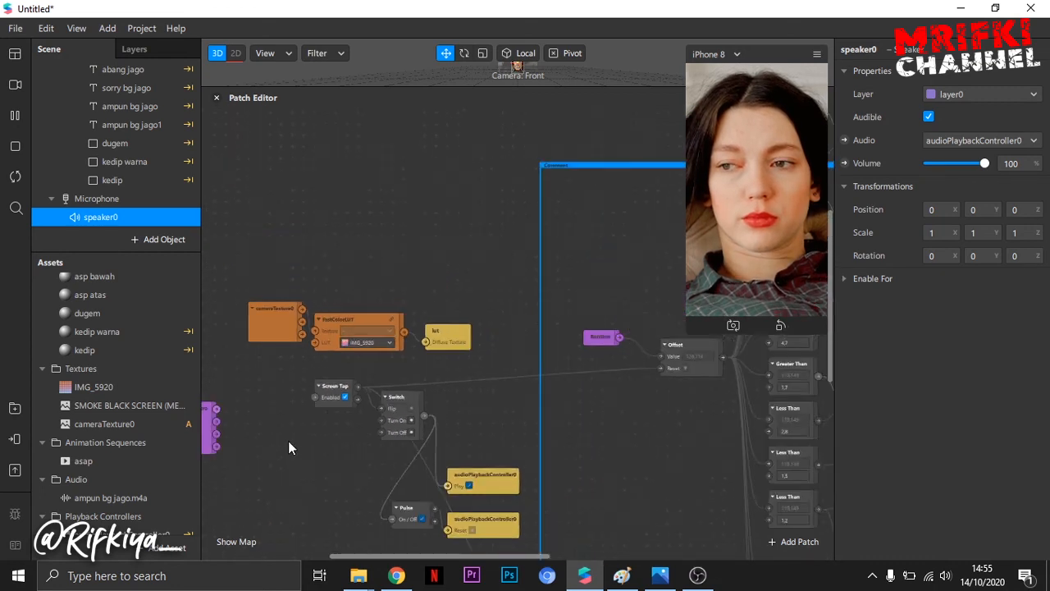
drag(282, 436, 308, 444)
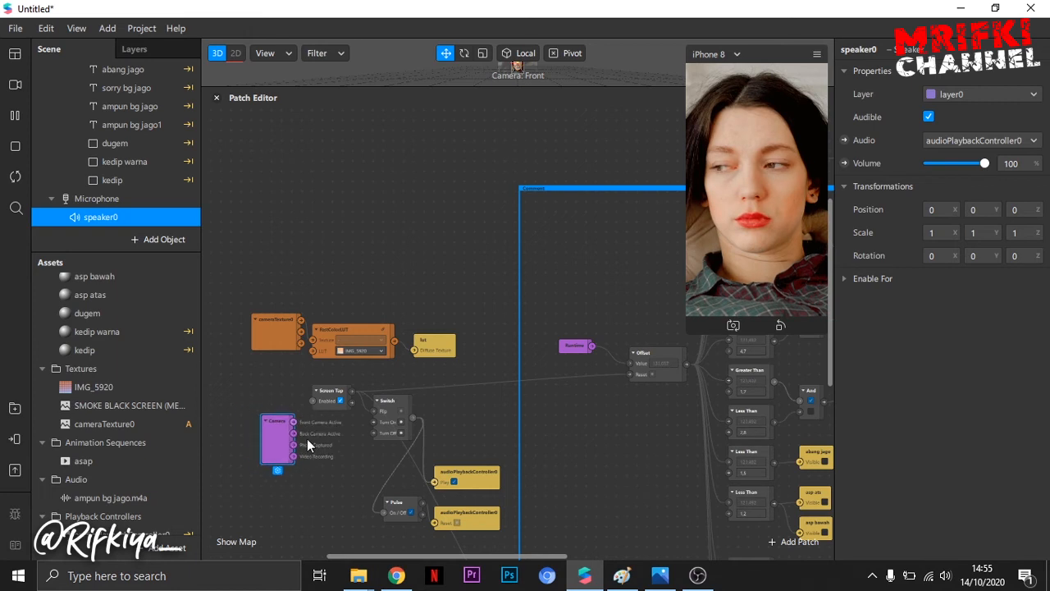
drag(330, 391, 254, 389)
- Connect the Camera patch's Video Recording output to the On / Off input of the Pulse patch
click(278, 440)
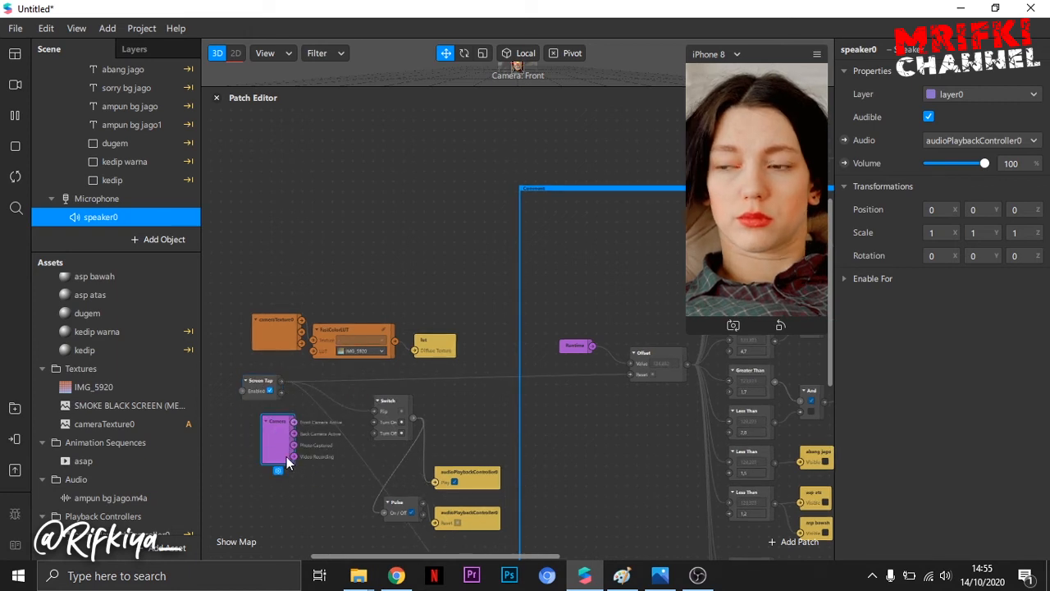
scroll(289, 460, up, 5)
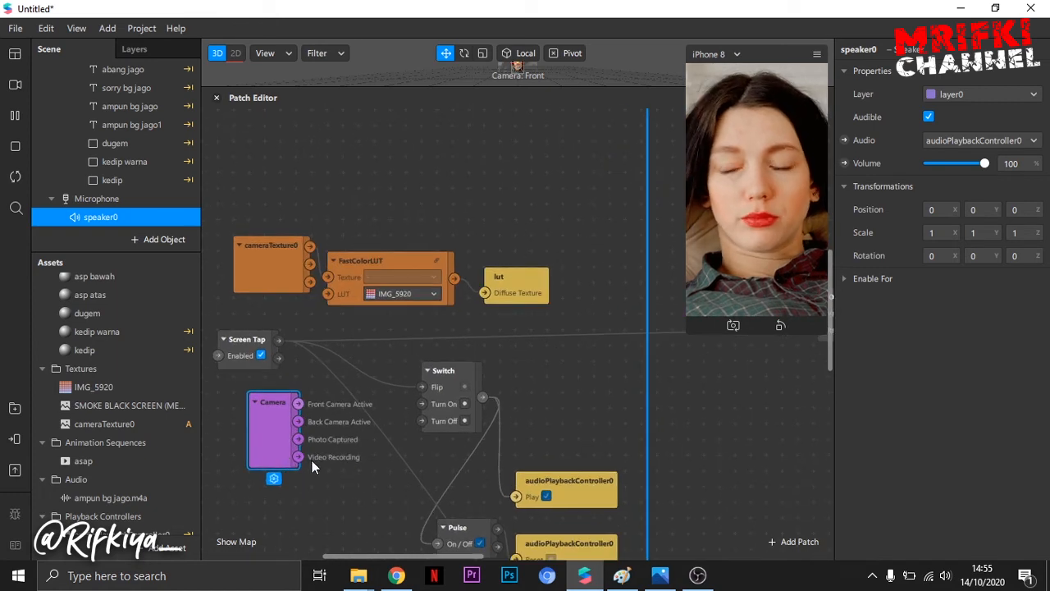
drag(299, 457, 436, 543)
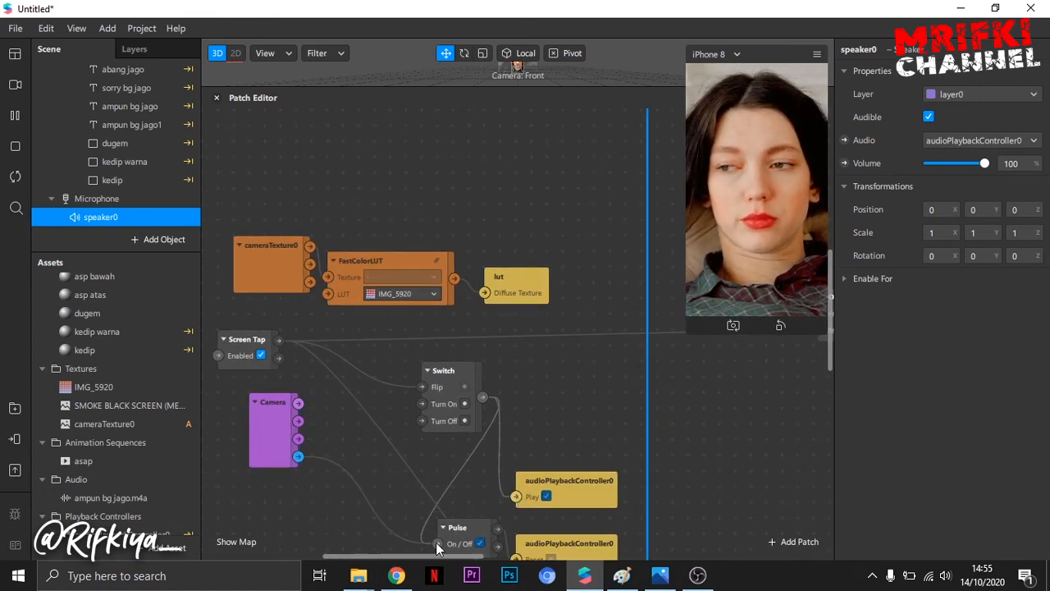
- Move the Switch patch closer to Screen Tap, disconnect it from audioPlaybackController0's Play input and enable Play on that patch
drag(443, 371, 408, 355)
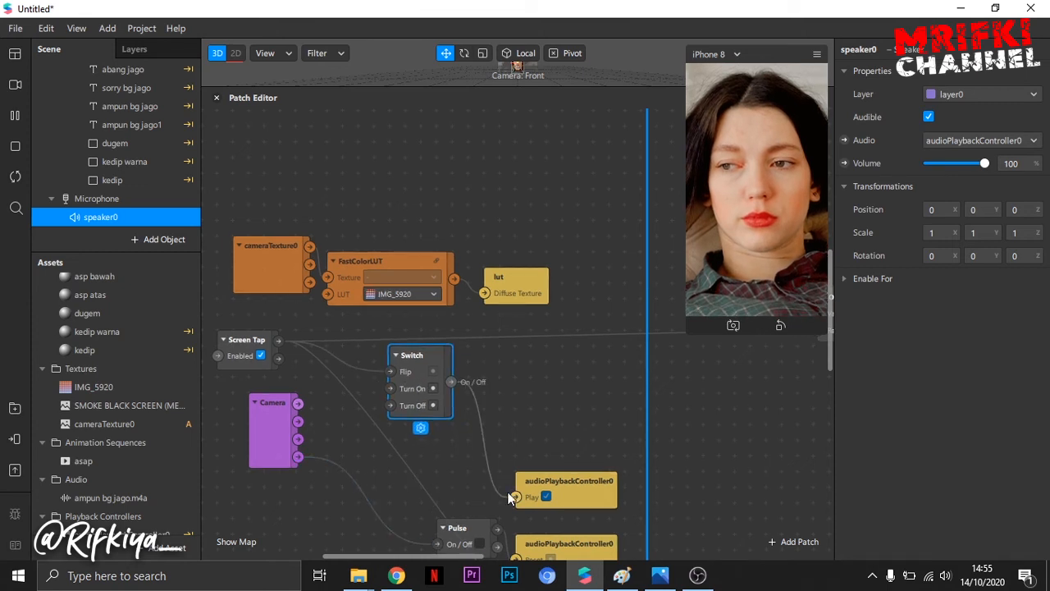
drag(516, 497, 468, 460)
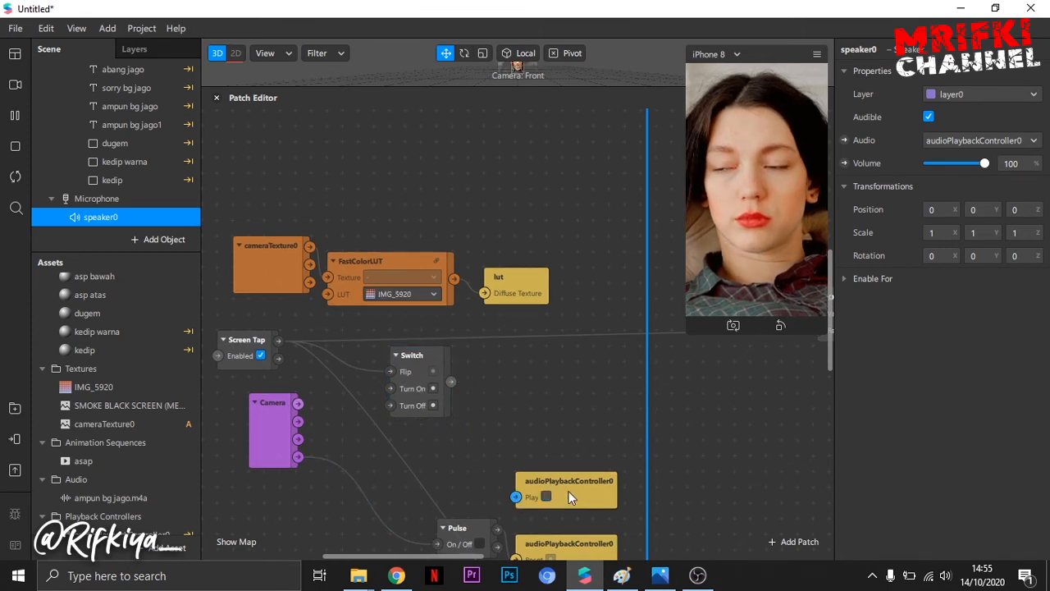
click(546, 497)
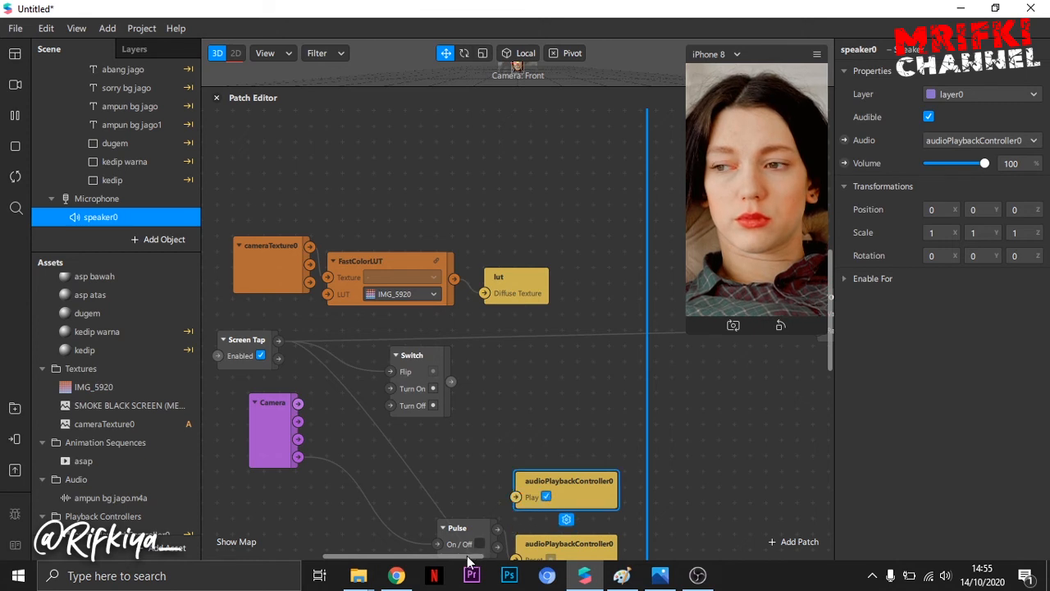
drag(467, 556, 479, 558)
scroll(388, 442, down, 1)
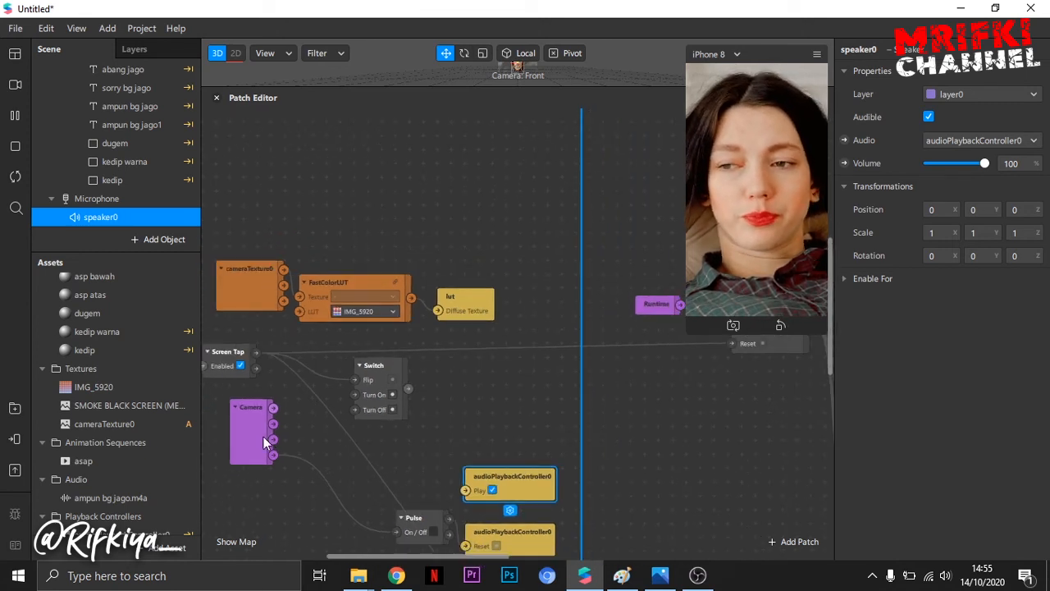
- Connect the Camera patch's Video Recording output through a Pulse to the Reset input of the patch after Runtime, and move that Pulse near Runtime
scroll(423, 454, down, 1)
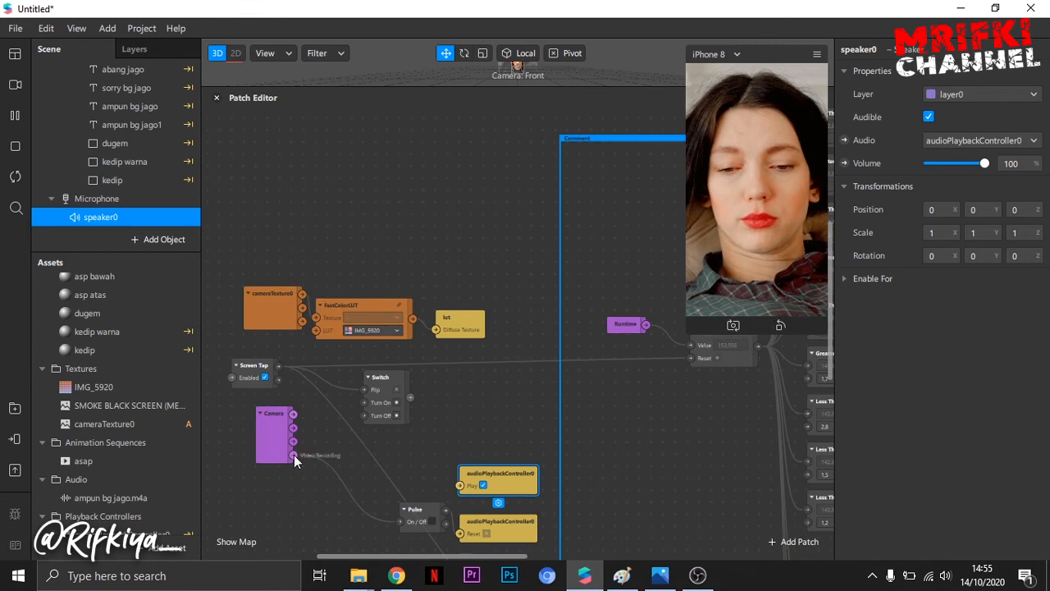
drag(294, 455, 689, 358)
drag(384, 425, 555, 379)
scroll(627, 399, down, 3)
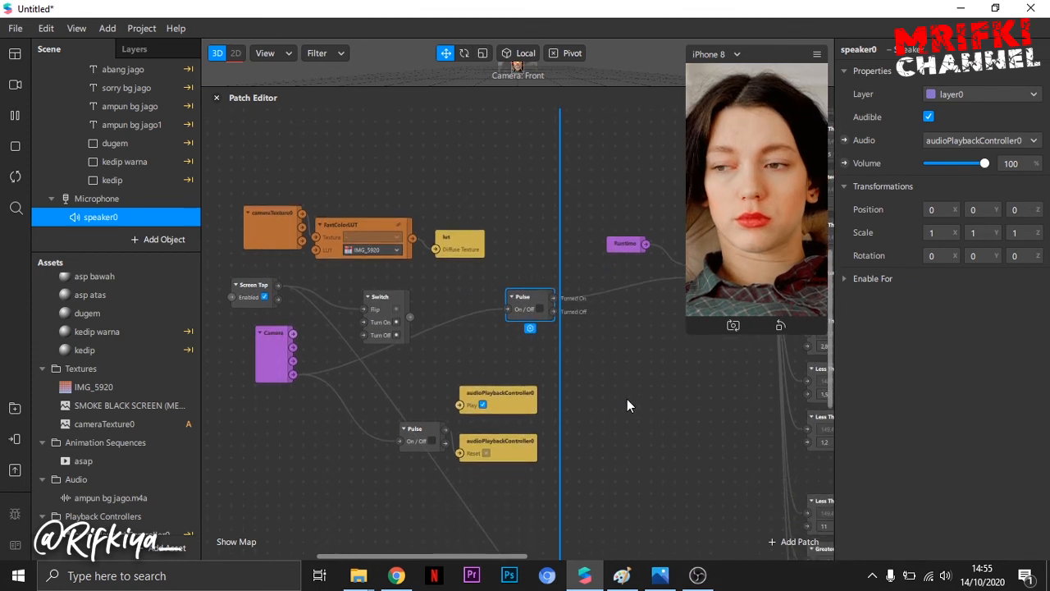
- Connect the Camera's Video Recording output through a Pulse to the lower Switch's Flip input, and return the Camera patch to below Screen Tap
scroll(627, 399, down, 4)
drag(277, 271, 384, 513)
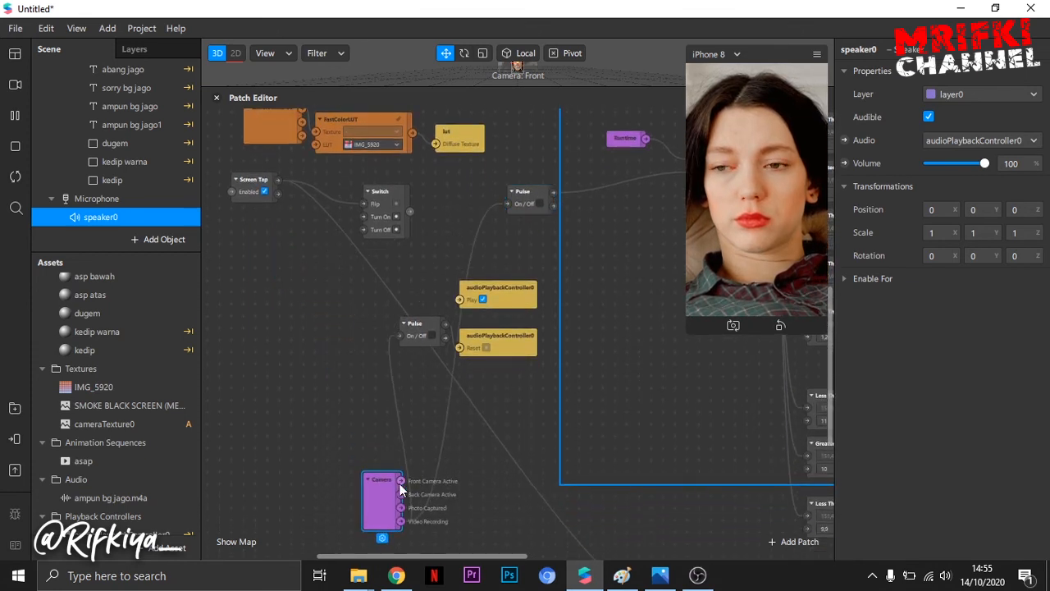
scroll(452, 448, down, 2)
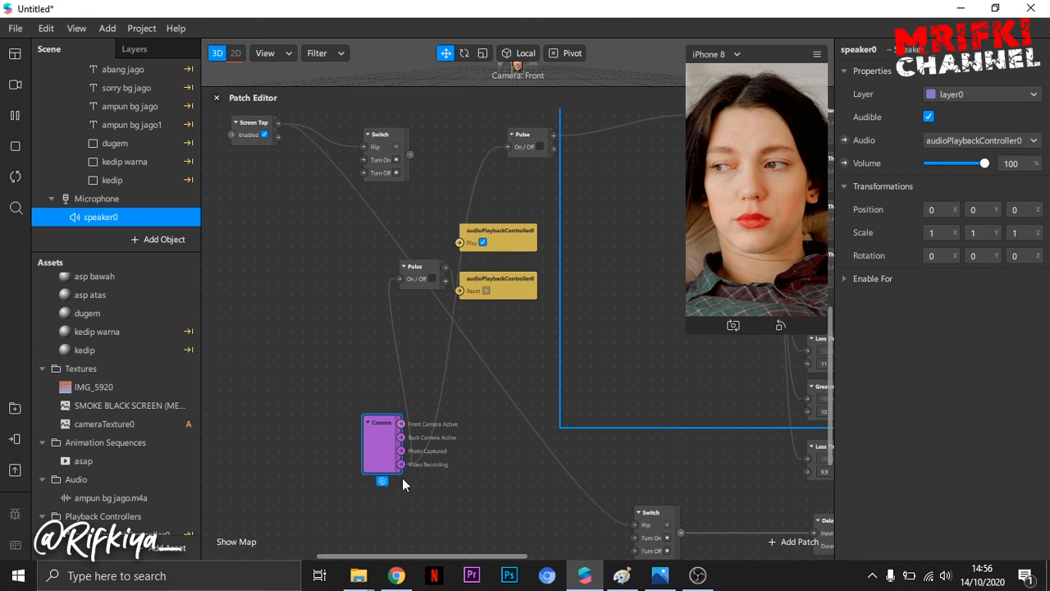
mouse_move(401, 465)
mouse_down()
mouse_move(625, 512)
mouse_move(637, 526)
mouse_up()
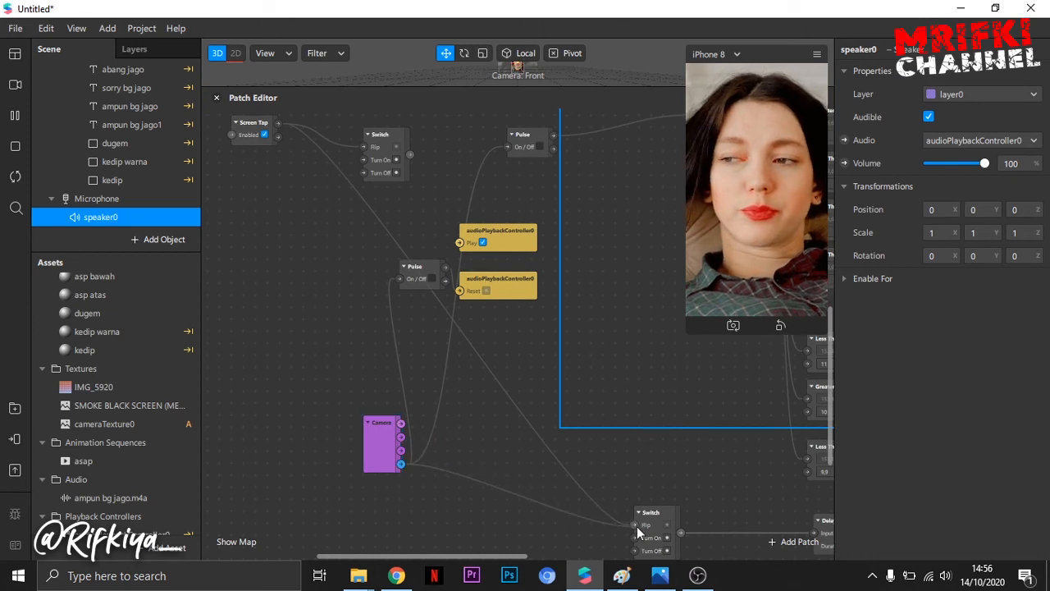
drag(501, 559, 481, 549)
drag(448, 437, 283, 249)
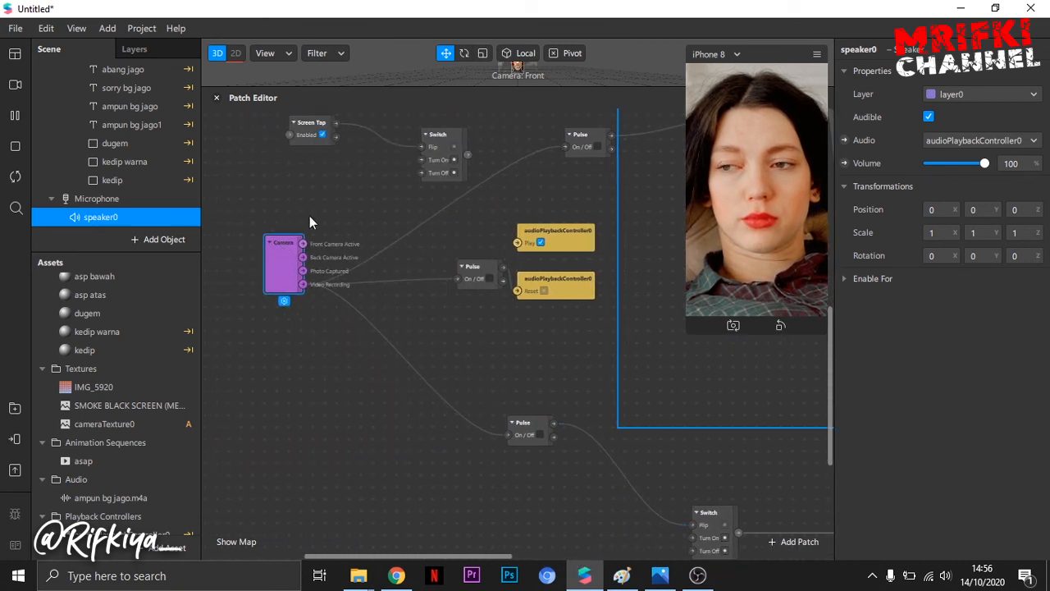
- Turn off Enabled on the Screen Tap patch and shift its connected Switch patch slightly closer
click(321, 134)
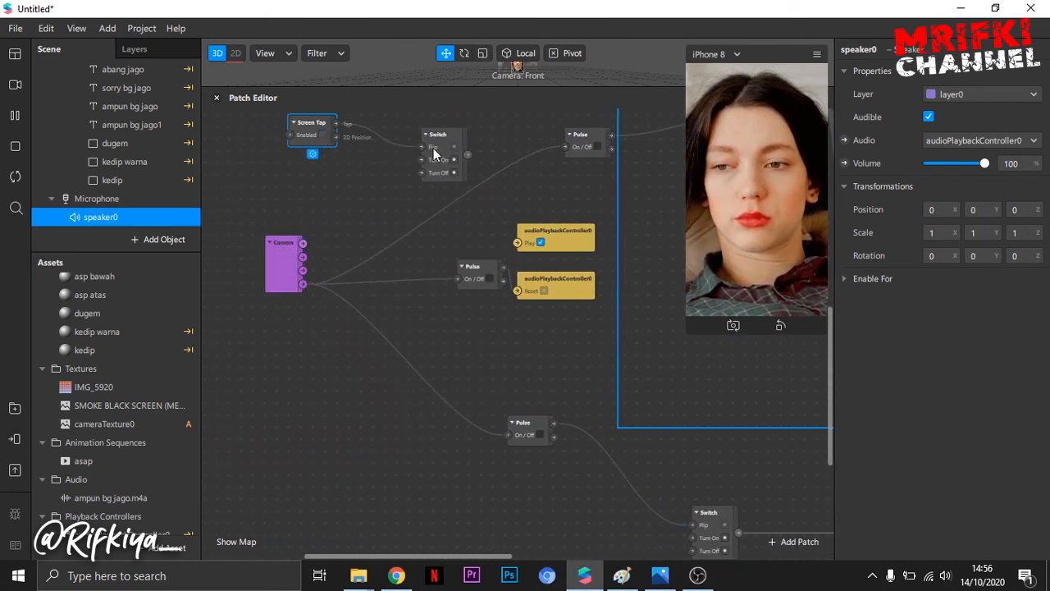
drag(439, 141, 428, 141)
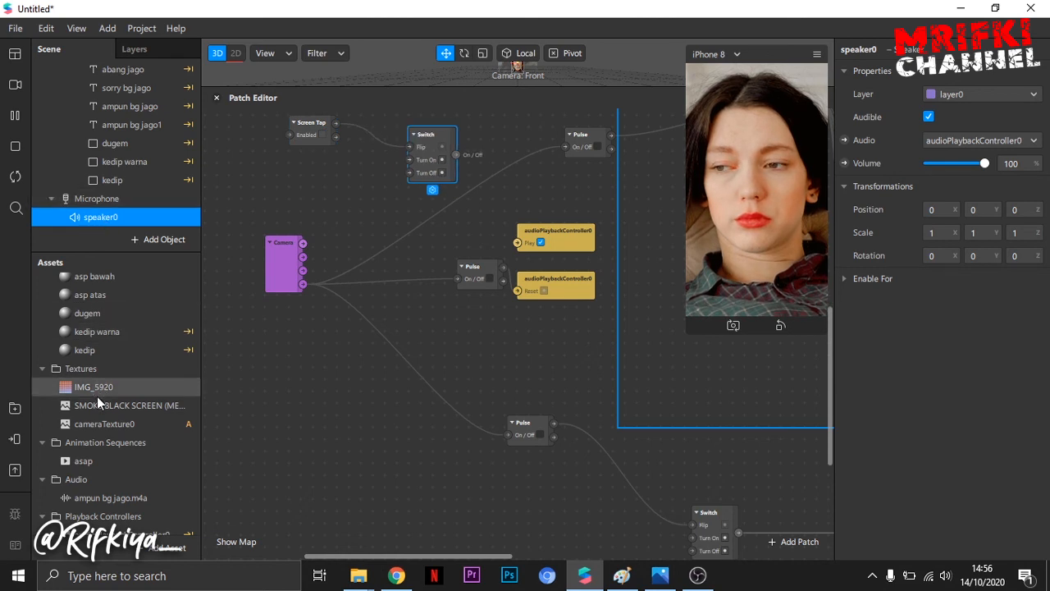
- Preview the ampun bg jago.m4a audio asset and browse to the playback controllers in the assets
click(87, 499)
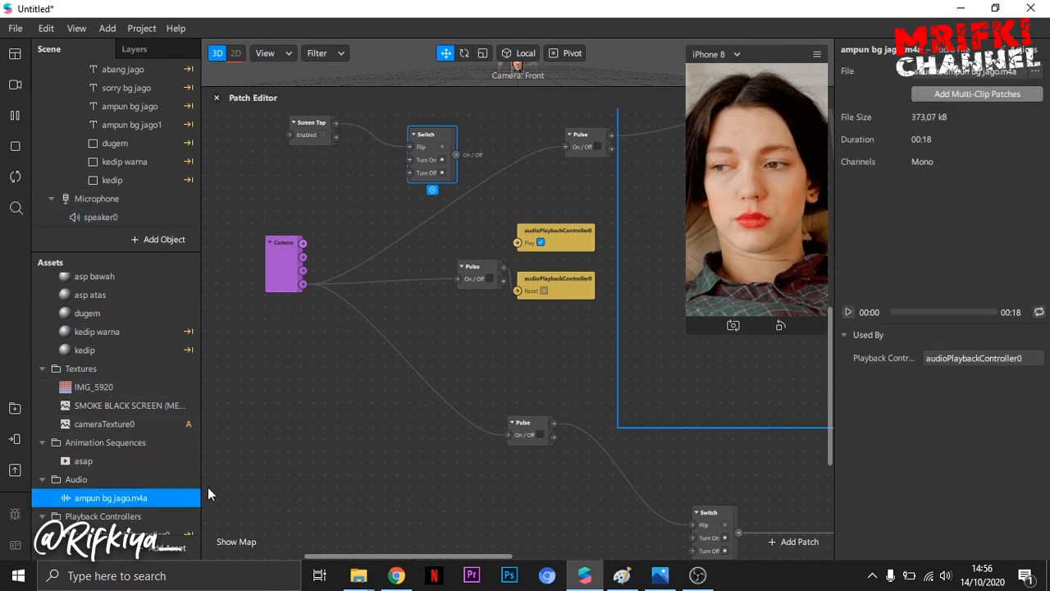
click(848, 312)
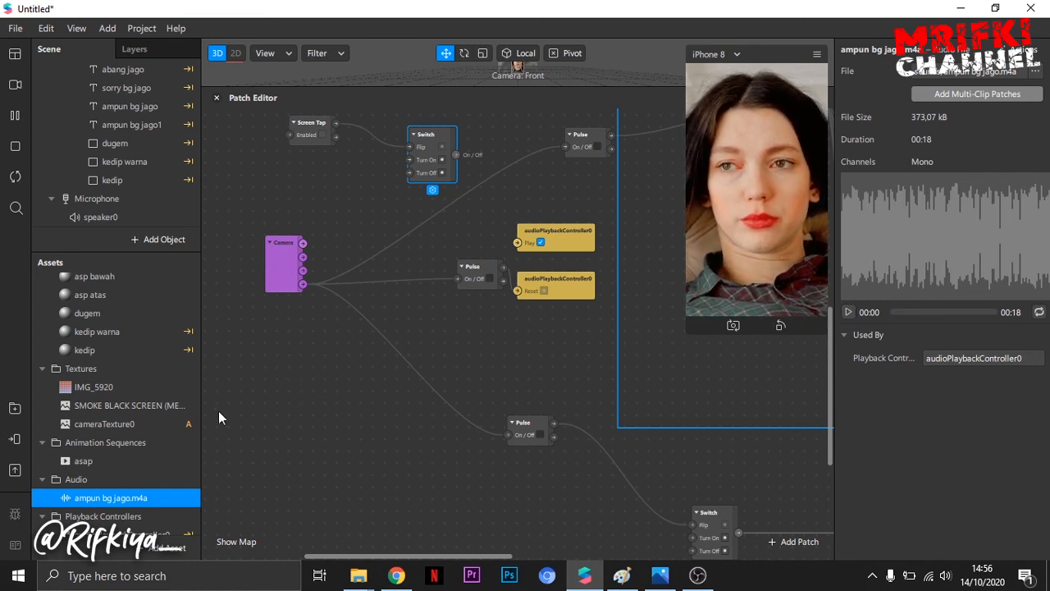
scroll(114, 457, down, 3)
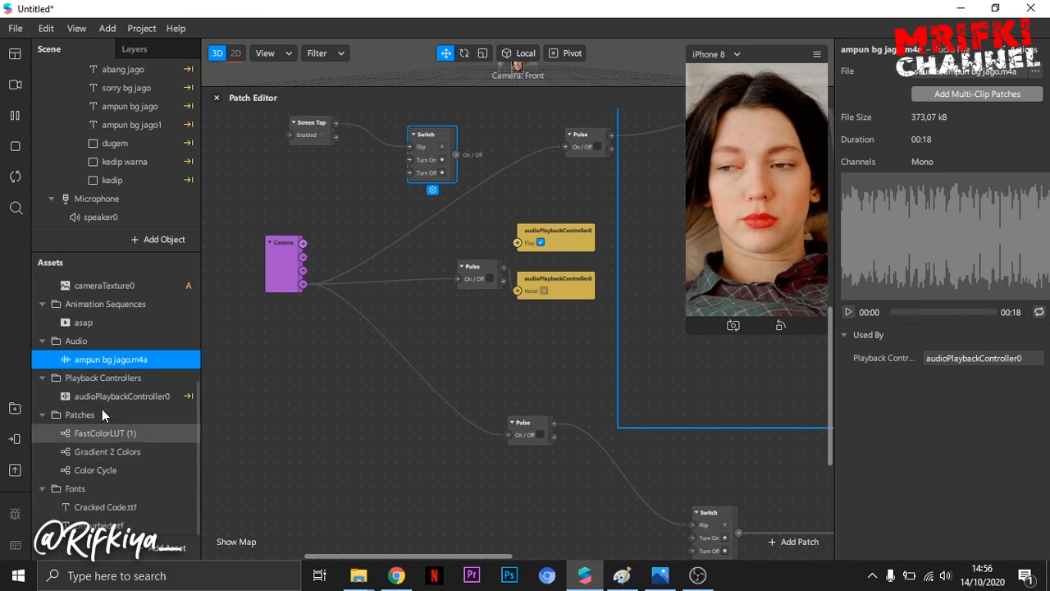